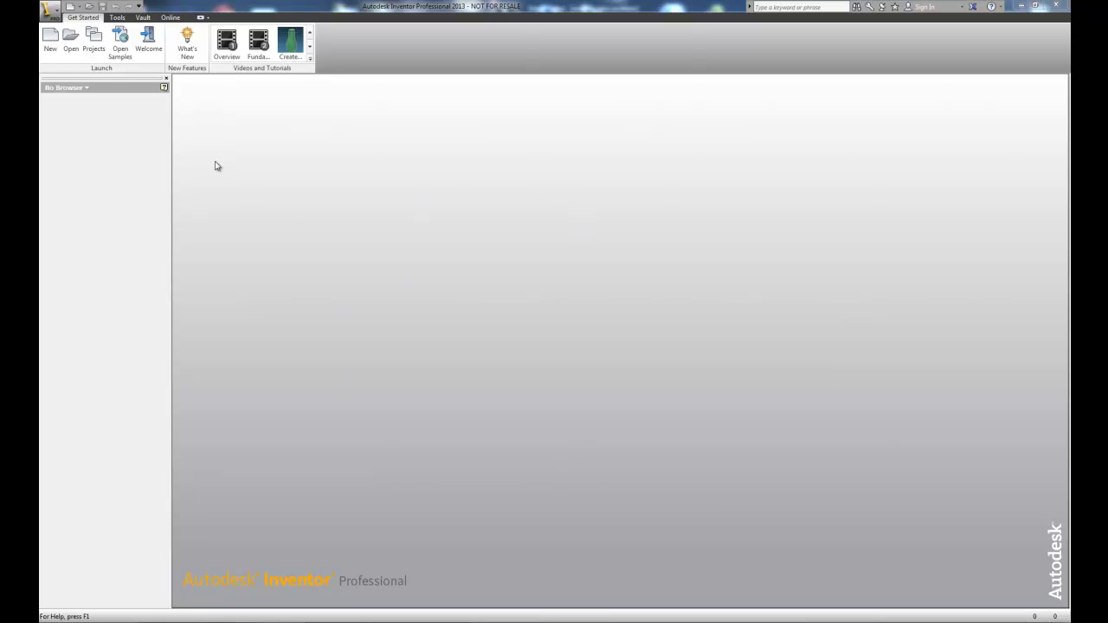
# Step: Open the Create New File dialog from the Get Started ribbon
pyautogui.click(51, 52)
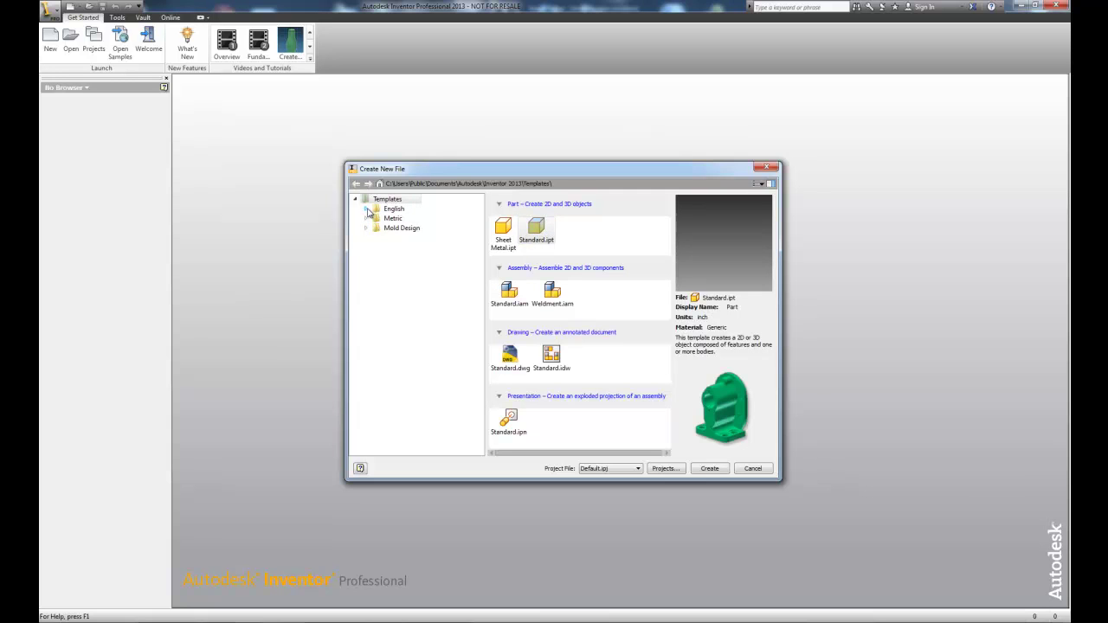
# Step: Create a new inch part, Part3, from the English Standard (in).ipt template
pyautogui.click(390, 210)
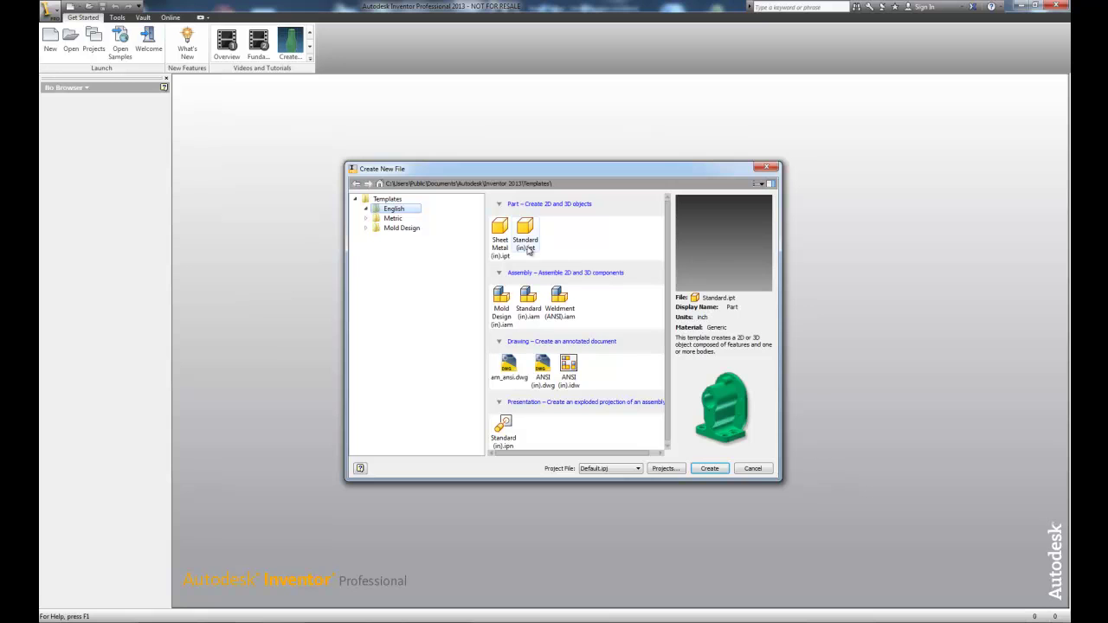
pyautogui.click(535, 251)
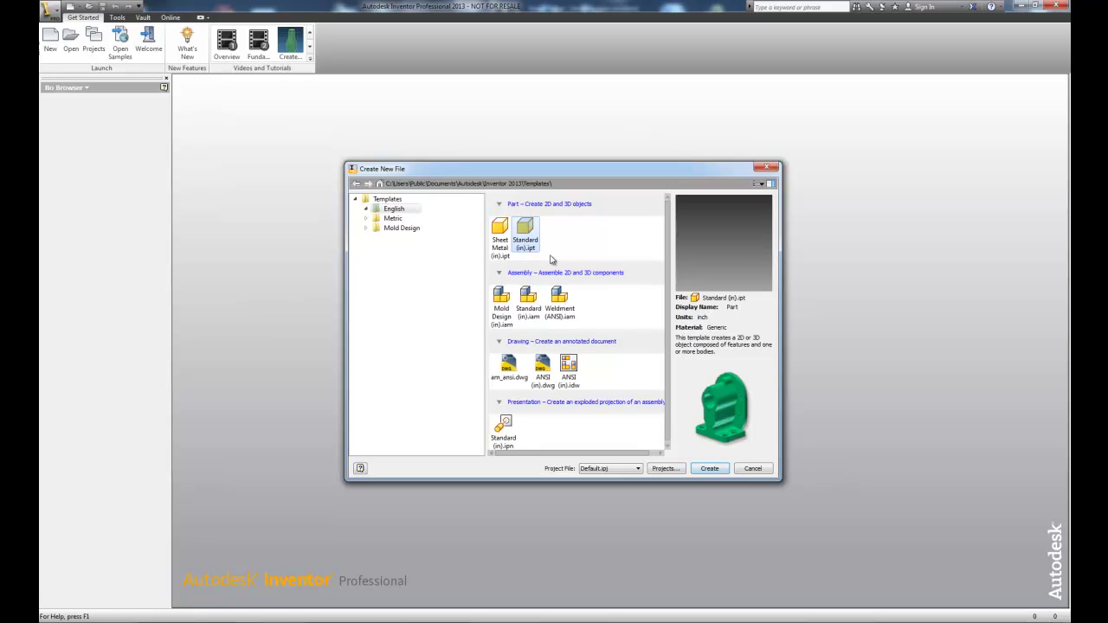
pyautogui.click(710, 468)
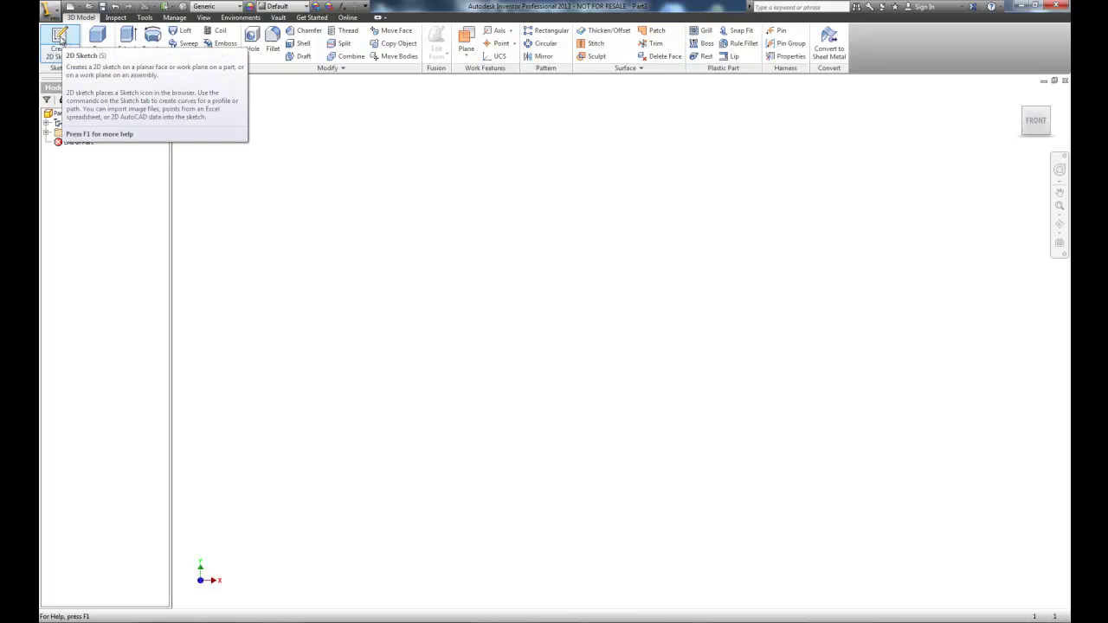
# Step: Start a new 2D sketch, Sketch1, on the part's XY origin plane
pyautogui.click(60, 36)
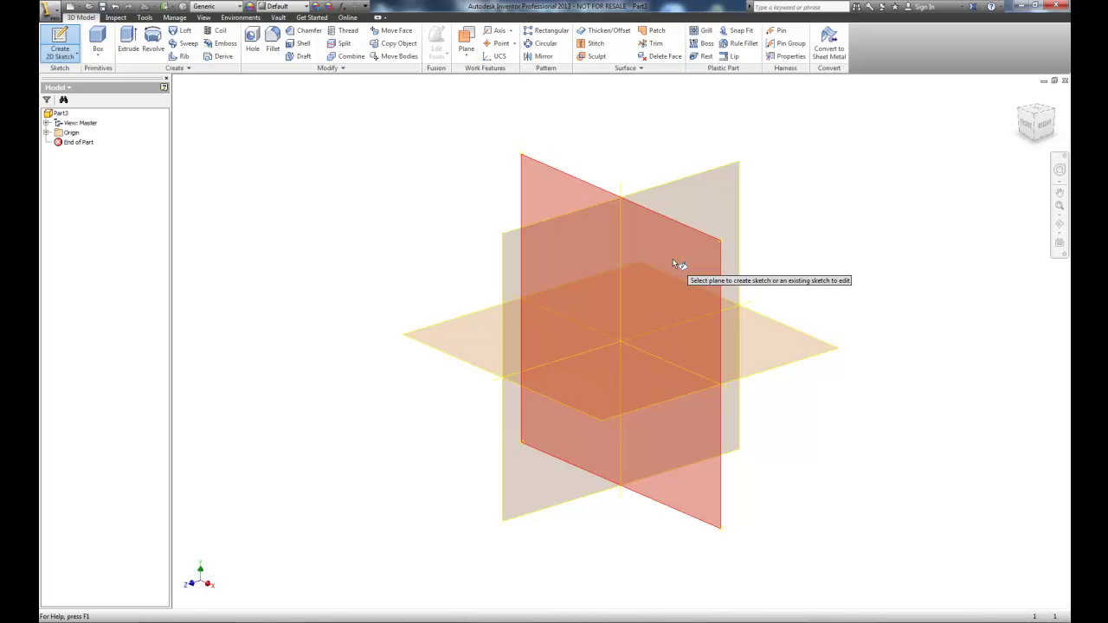
pyautogui.moveTo(674, 263)
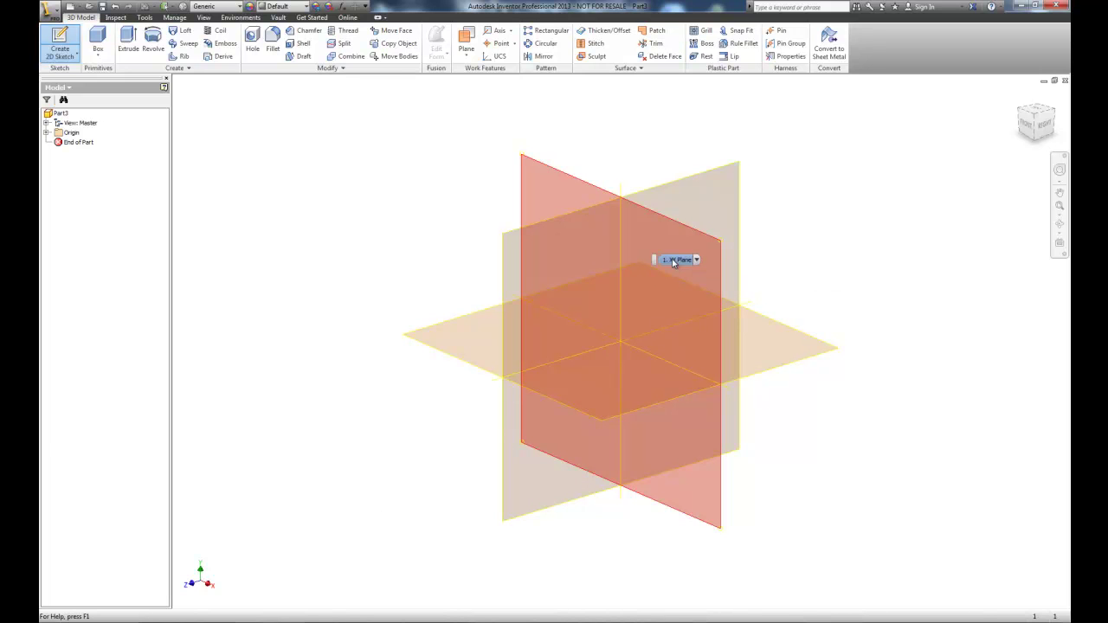
pyautogui.click(679, 236)
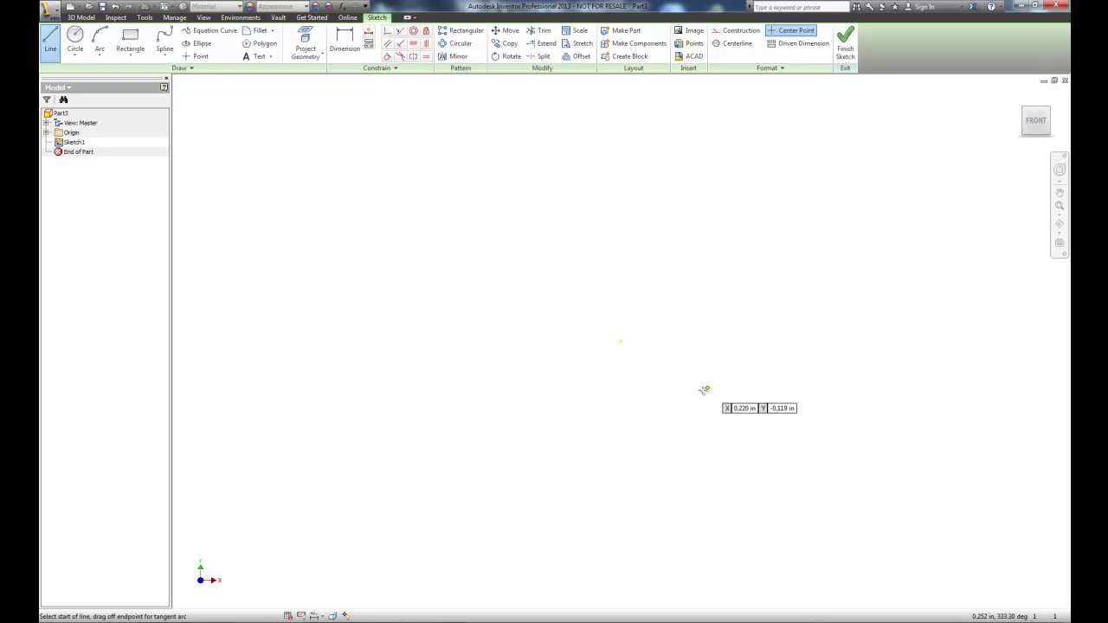
# Step: Draw a closed line profile from the origin: base, short right side, sloped edge, top, left side
pyautogui.click(622, 340)
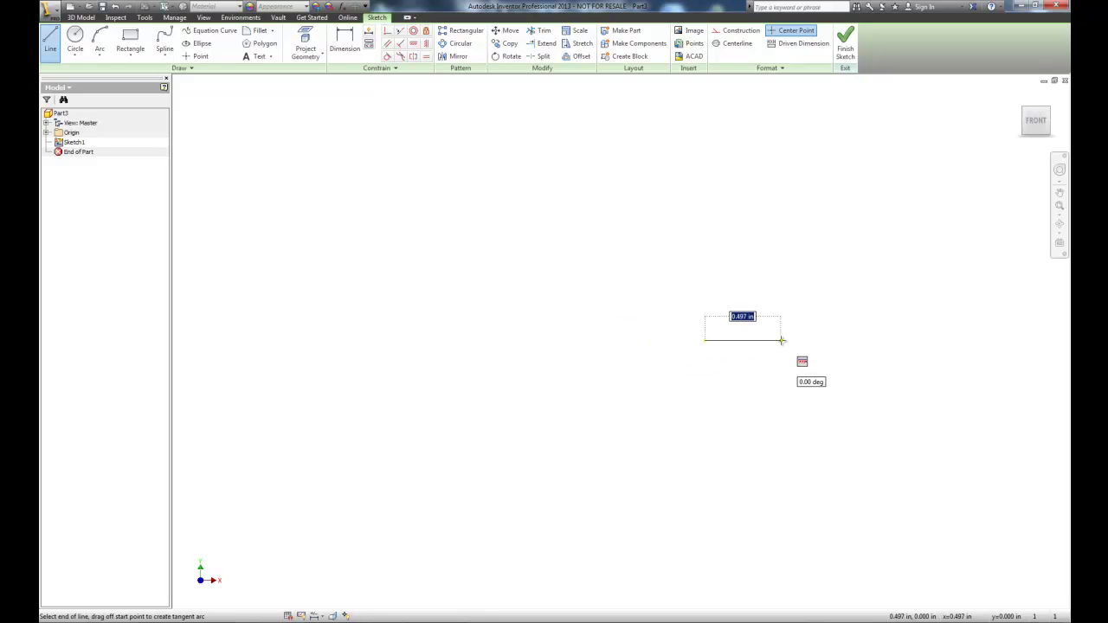
pyautogui.scroll(-2, 782, 340)
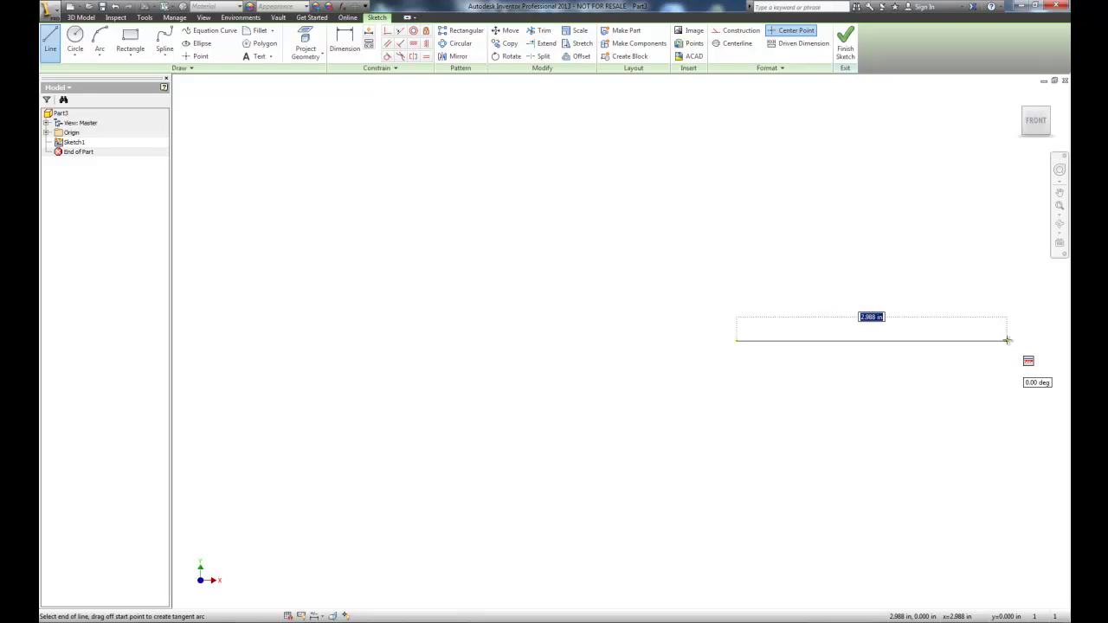
pyautogui.doubleClick(1007, 340)
pyautogui.scroll(-2, 1004, 324)
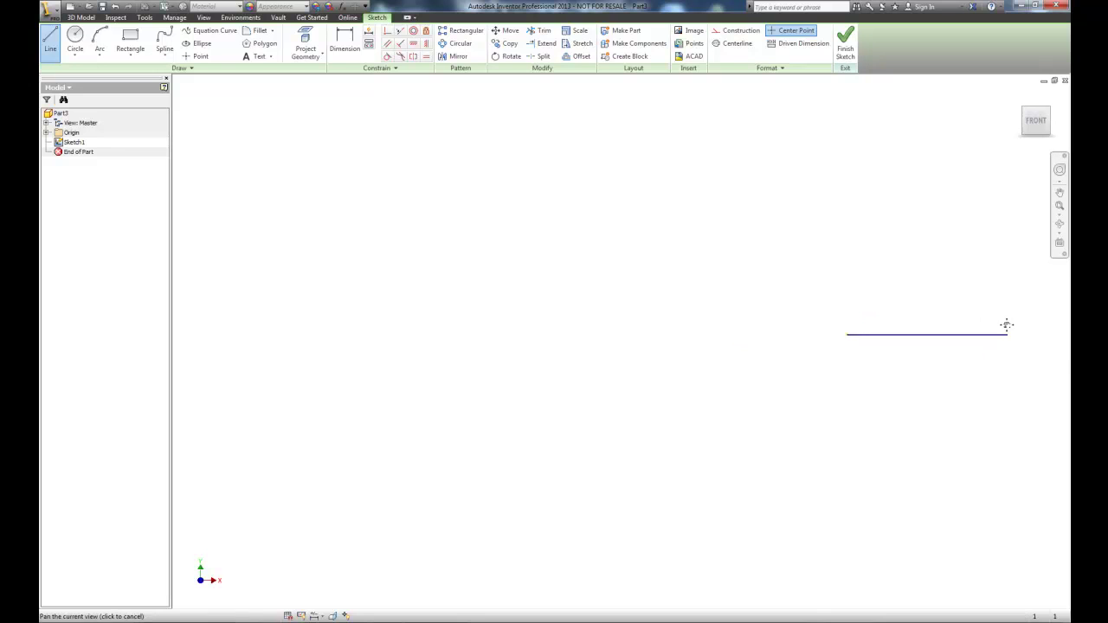
pyautogui.moveTo(989, 326)
pyautogui.mouseDown(button='middle')
pyautogui.moveTo(781, 346)
pyautogui.moveTo(651, 334)
pyautogui.moveTo(695, 337)
pyautogui.mouseUp(button='middle')
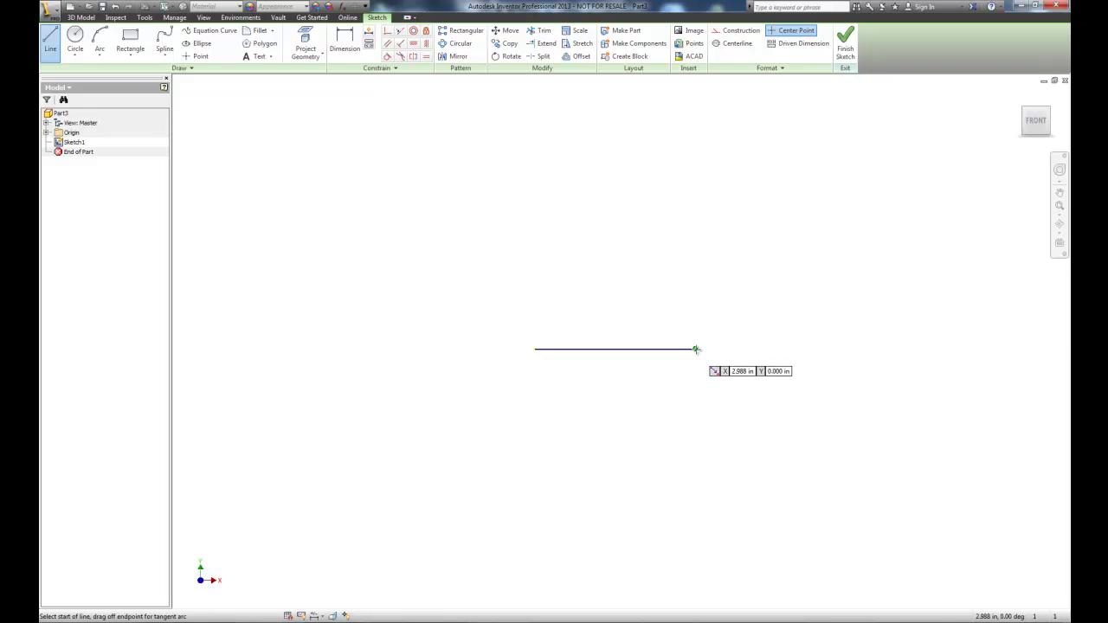
pyautogui.click(694, 350)
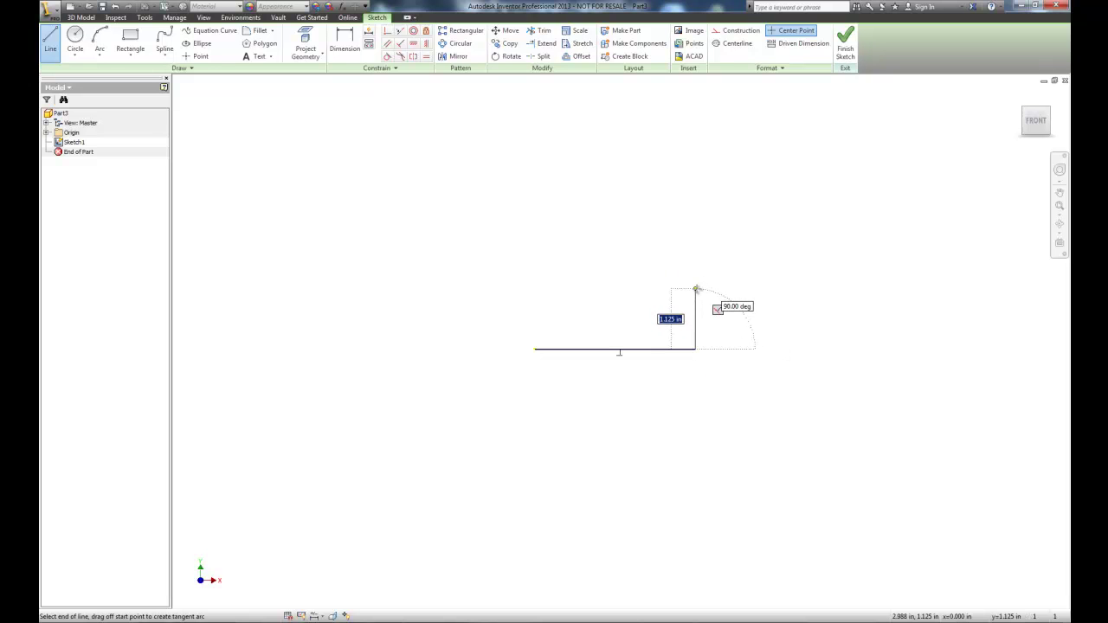
pyautogui.click(694, 282)
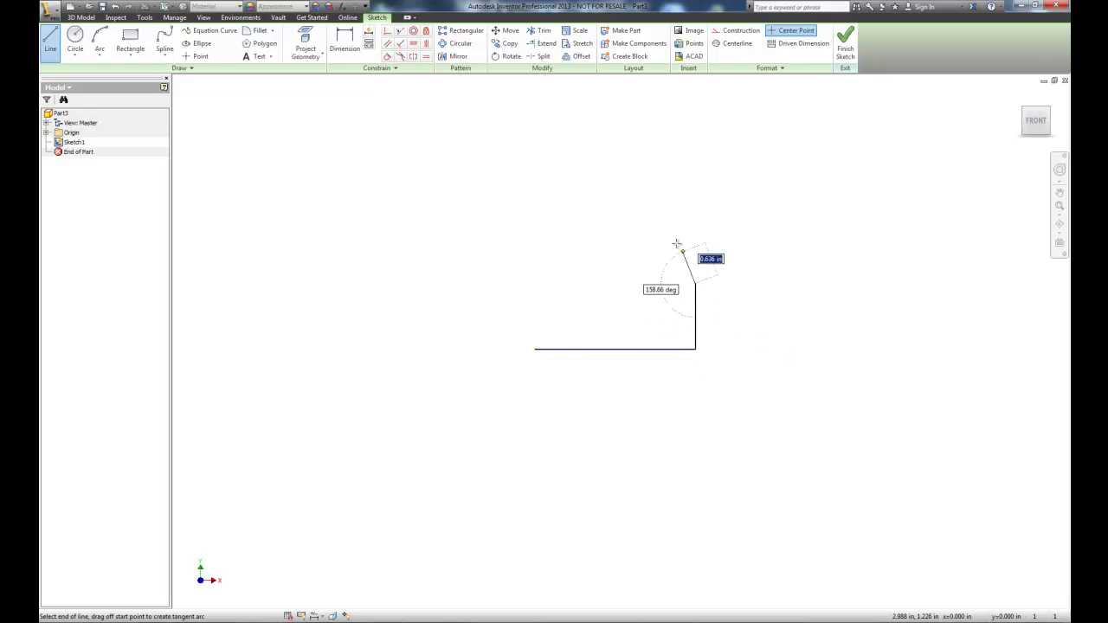
pyautogui.click(605, 119)
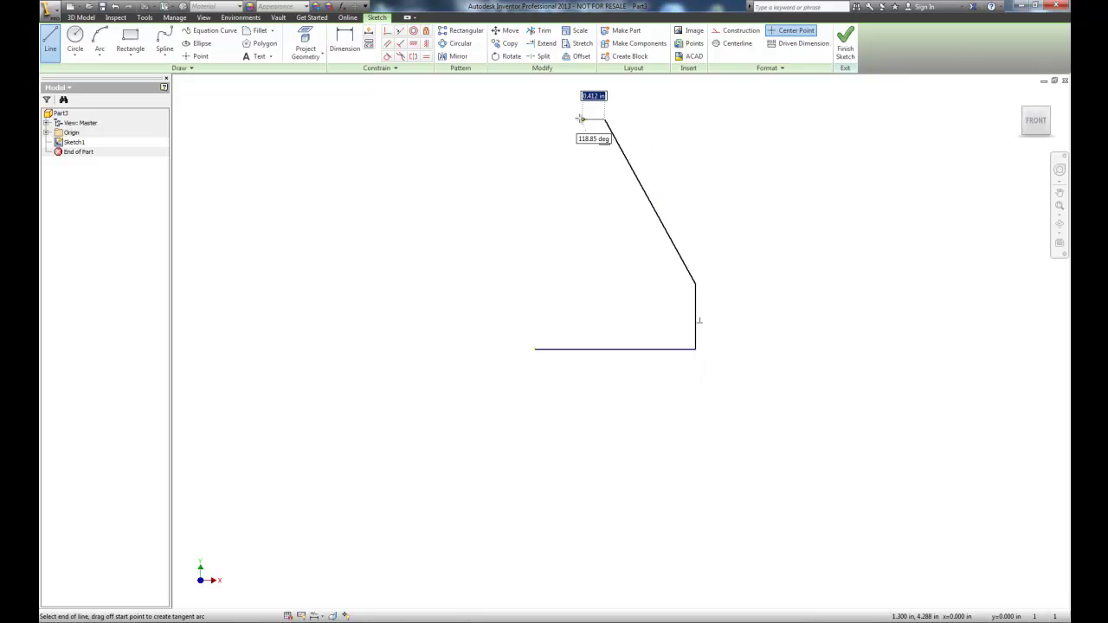
pyautogui.click(534, 120)
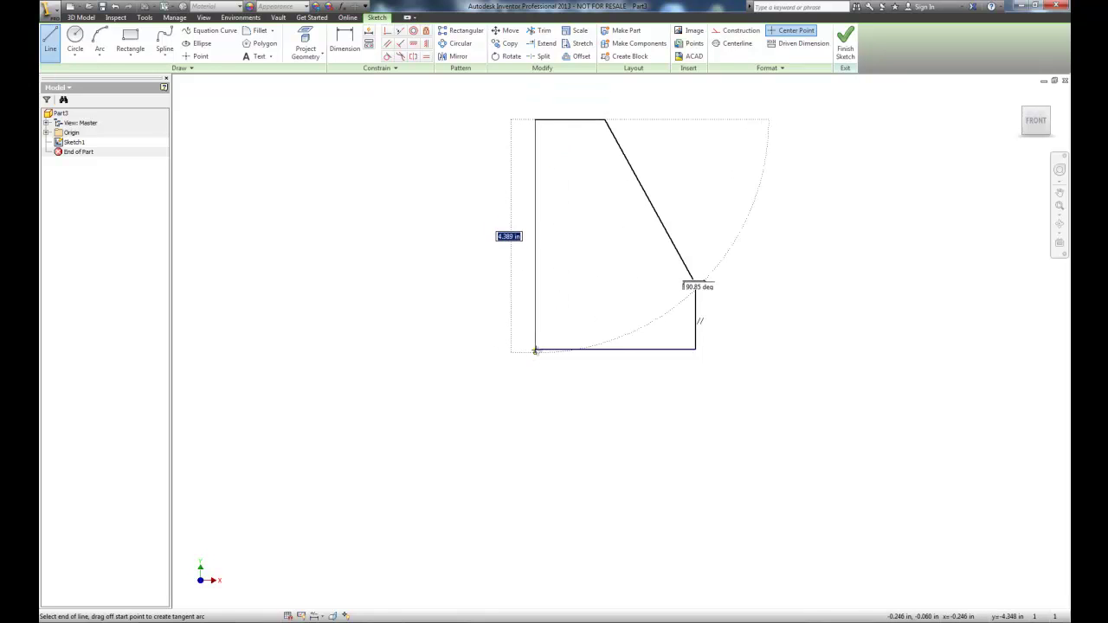
pyautogui.click(535, 349)
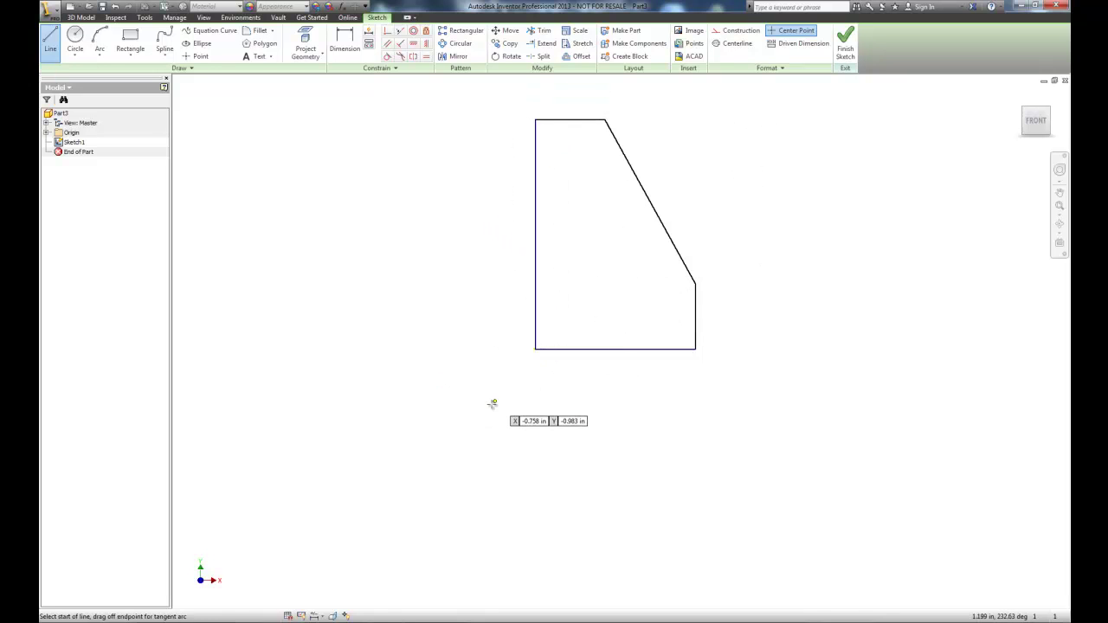
# Step: Dimension the profile's base to 4.000 in and its left height to 6.000 in
pyautogui.click(337, 40)
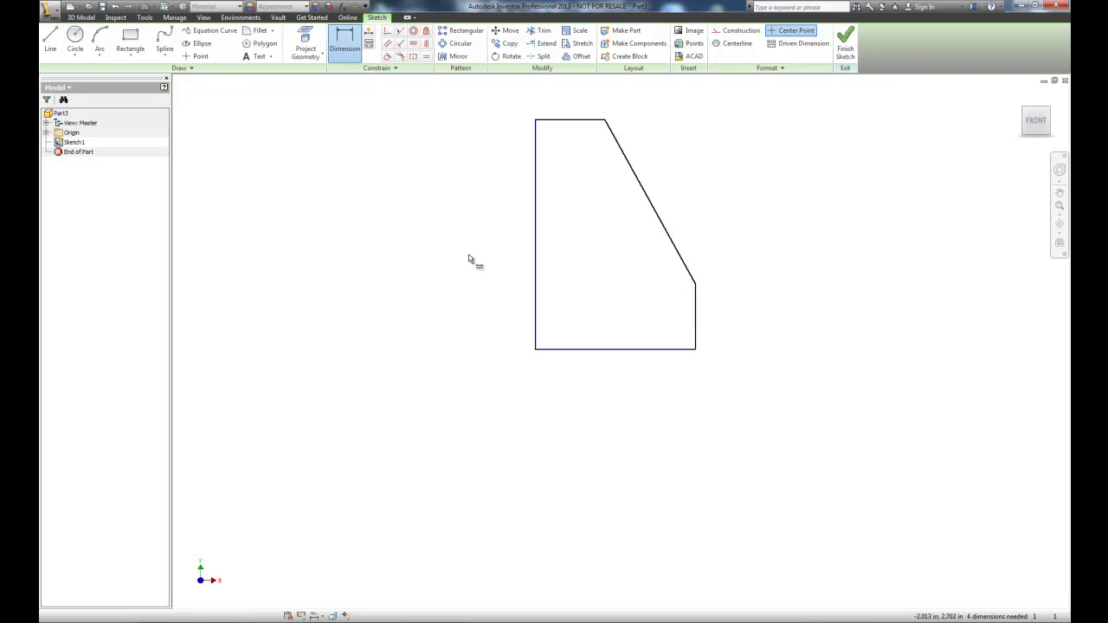
pyautogui.click(642, 350)
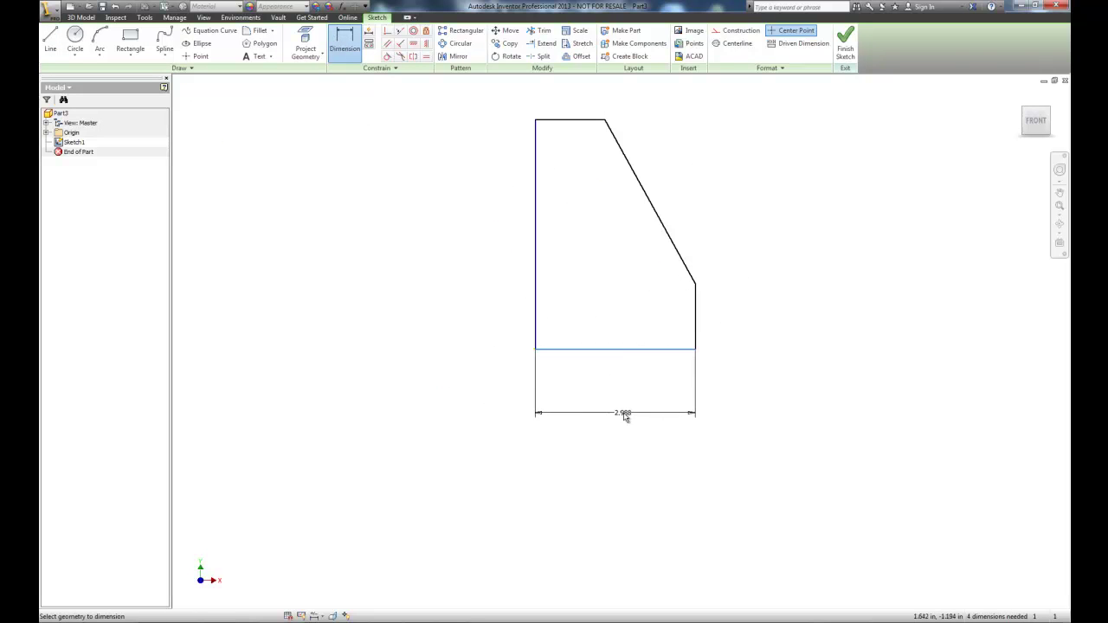
pyautogui.click(626, 419)
pyautogui.write('4')
pyautogui.press('Return')
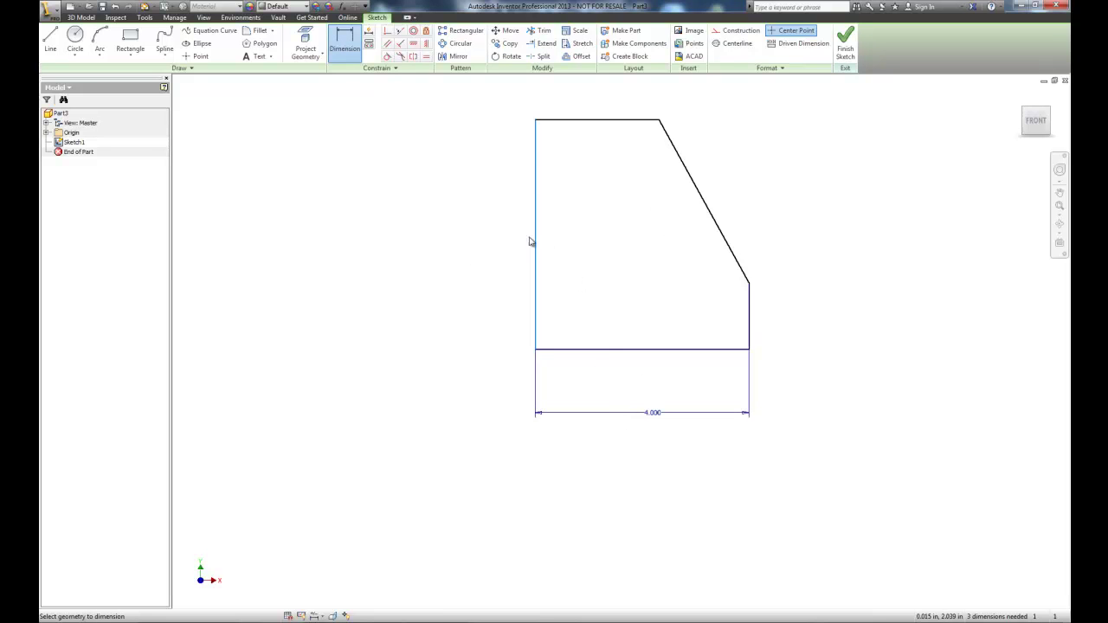
pyautogui.click(537, 245)
pyautogui.click(465, 225)
pyautogui.write('6')
pyautogui.press('Return')
# Step: Dimension the short right side to 1.500 in and the top edge to 2.000 in
pyautogui.scroll(-2, 606, 253)
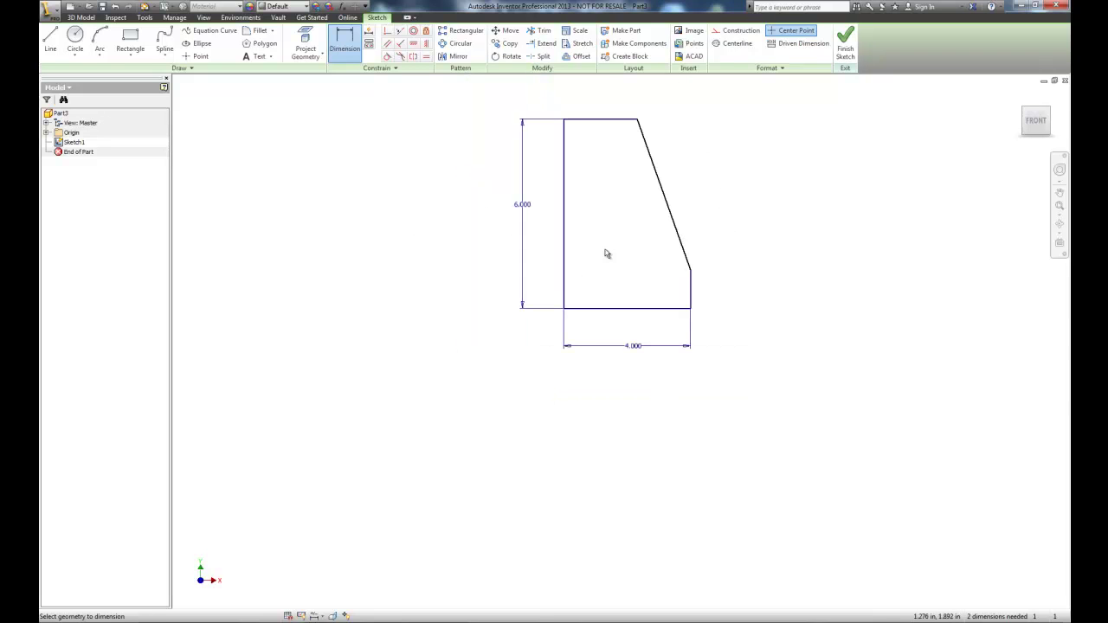
pyautogui.moveTo(606, 254); pyautogui.dragTo(572, 391, button='middle')
pyautogui.scroll(1, 573, 393)
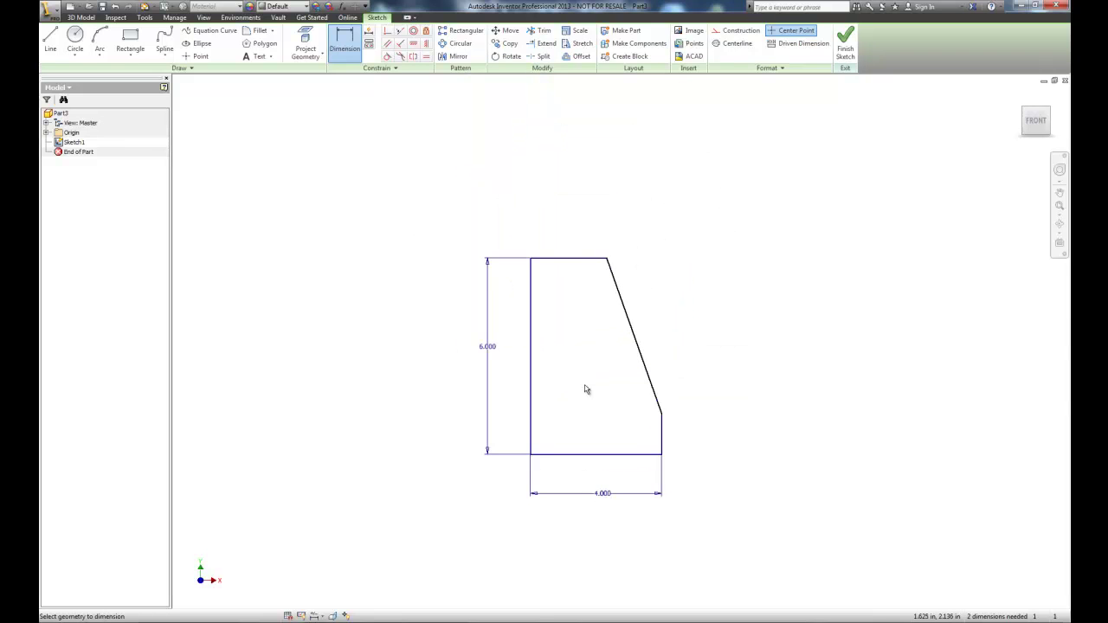
pyautogui.click(666, 443)
pyautogui.click(722, 440)
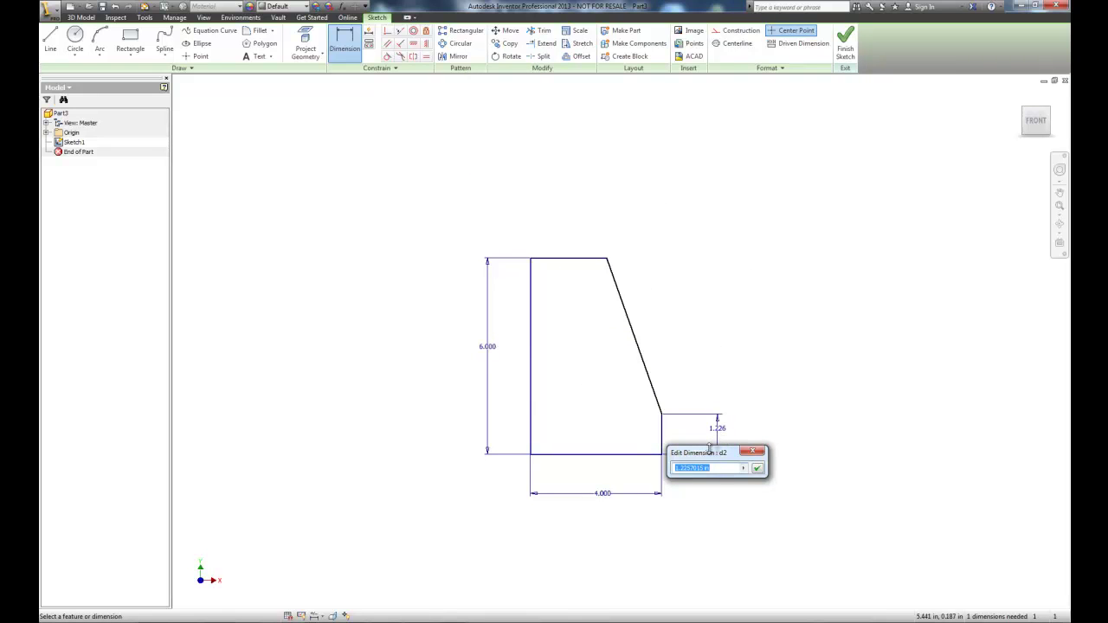
pyautogui.write('1.5')
pyautogui.press('Return')
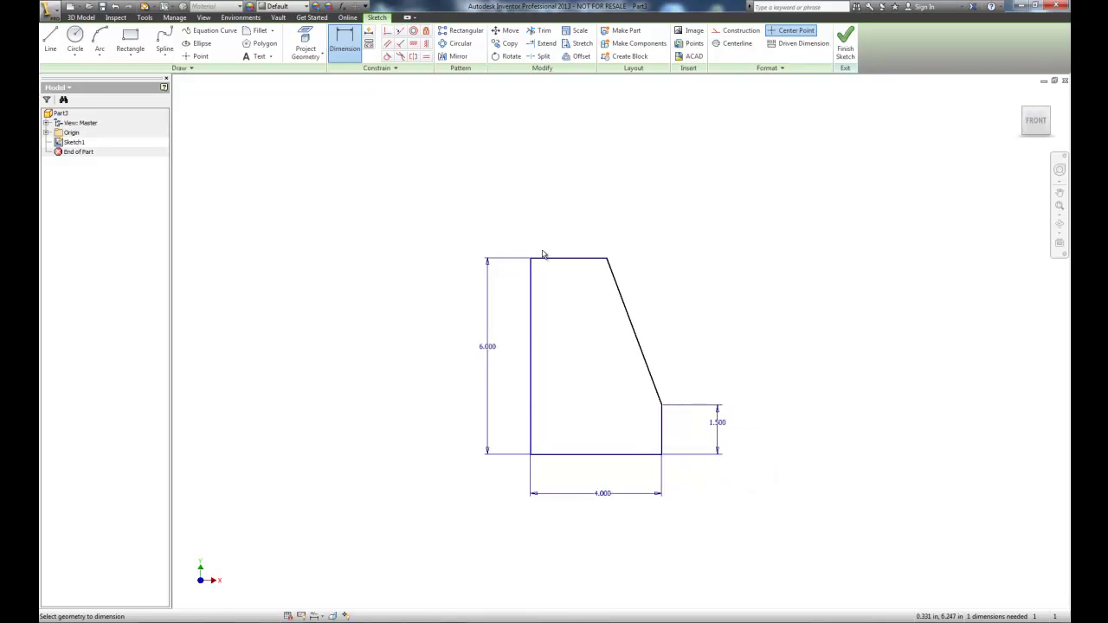
pyautogui.click(555, 264)
pyautogui.click(563, 218)
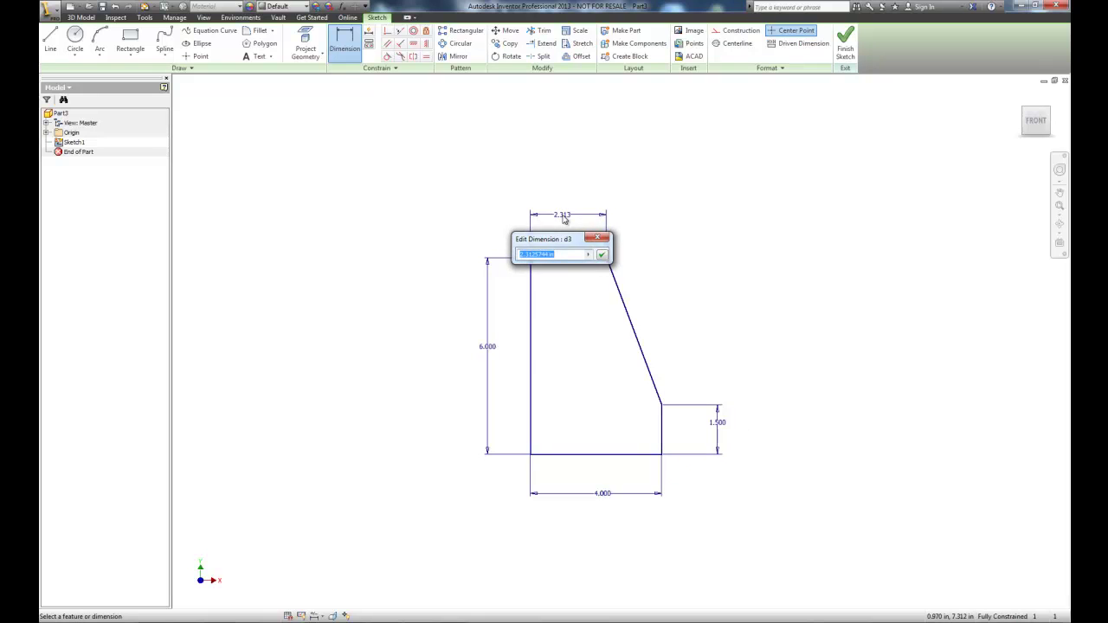
pyautogui.write('2')
pyautogui.press('Return')
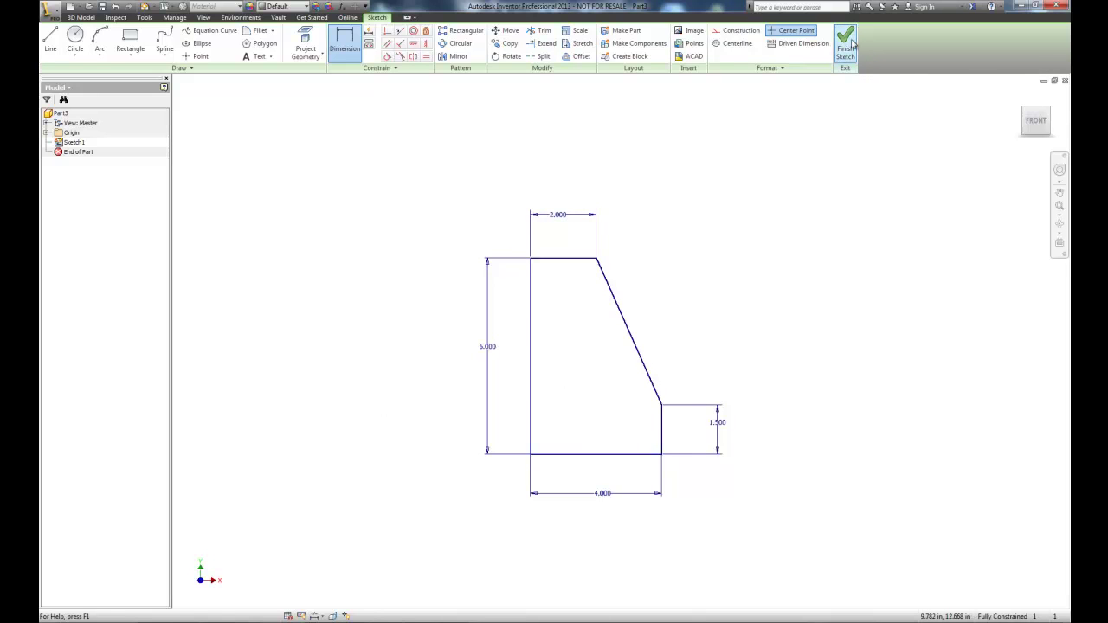
# Step: Finish Sketch1 and extrude the profile 3 in into a solid tapered block
pyautogui.click(852, 43)
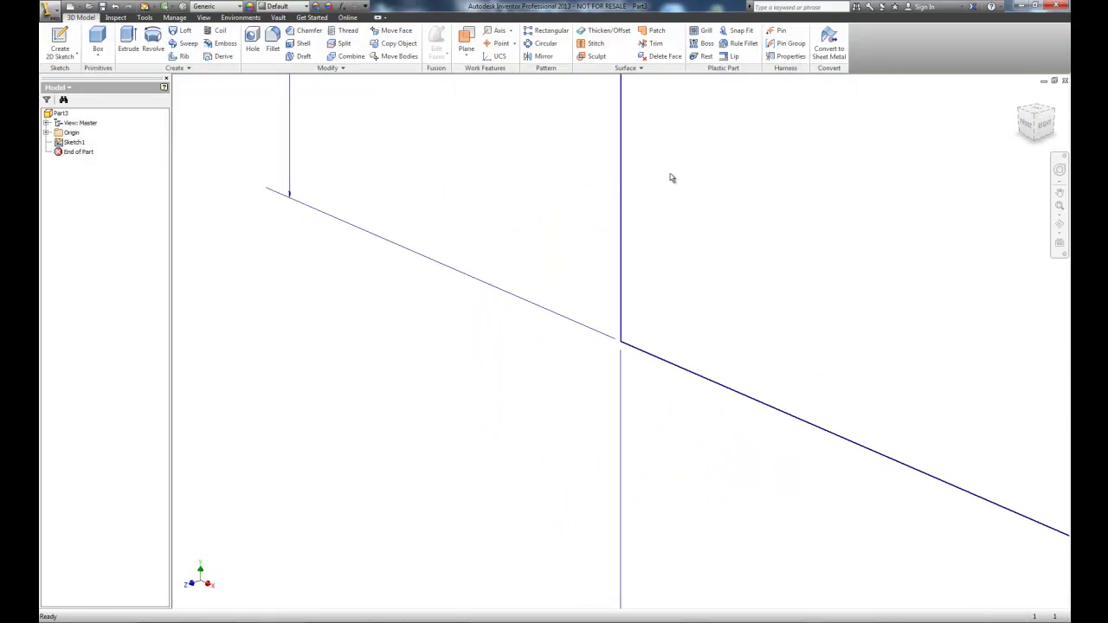
pyautogui.moveTo(698, 167); pyautogui.dragTo(586, 411, button='middle')
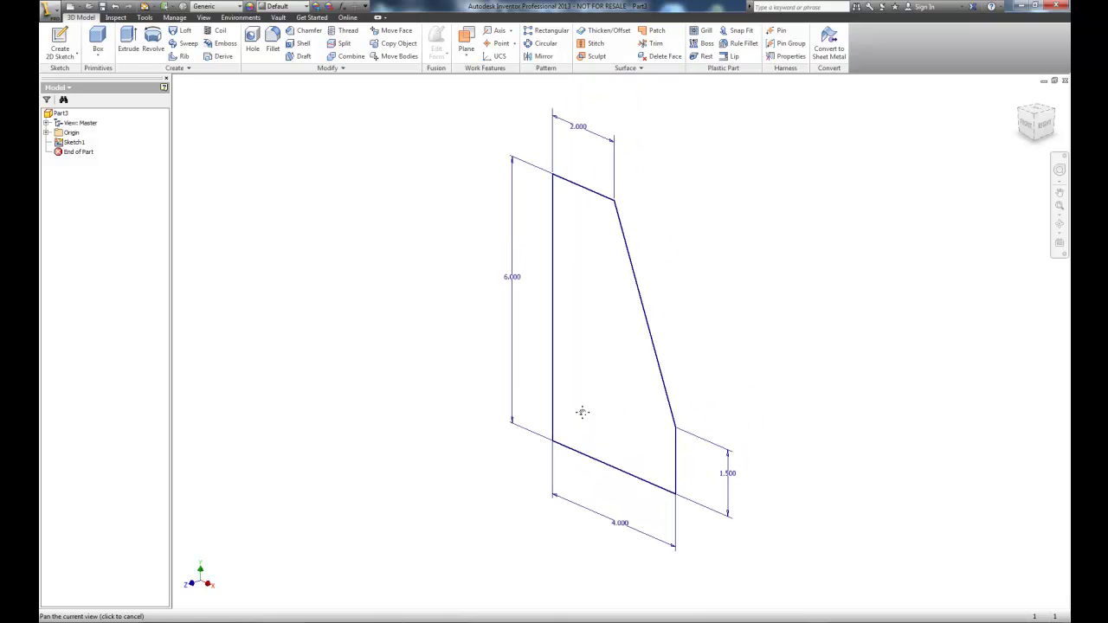
pyautogui.click(128, 39)
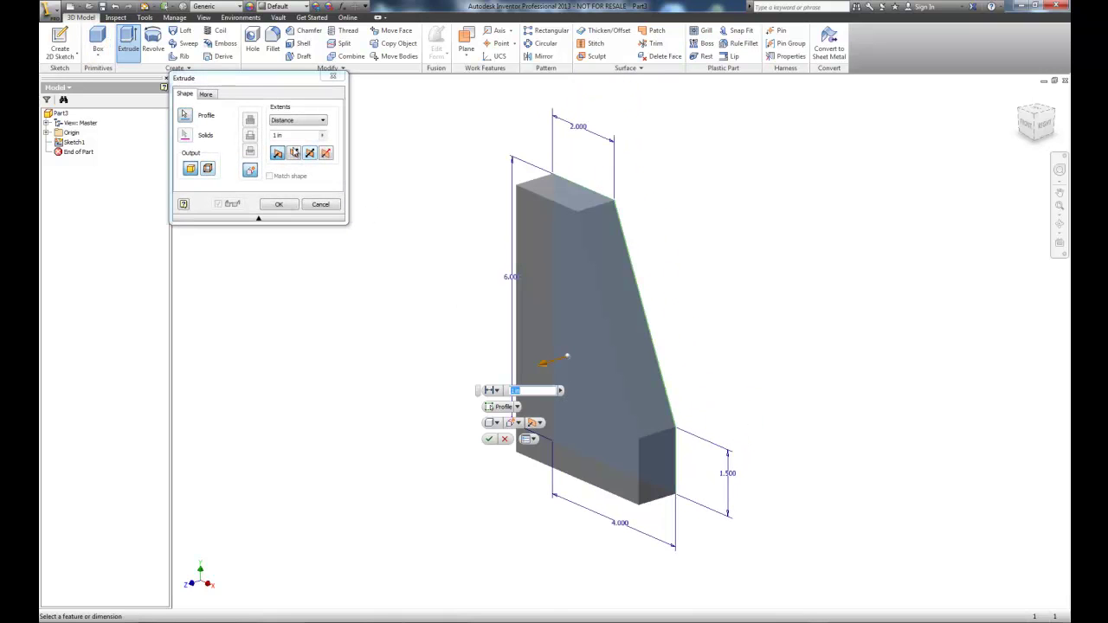
pyautogui.click(279, 136)
pyautogui.write('3')
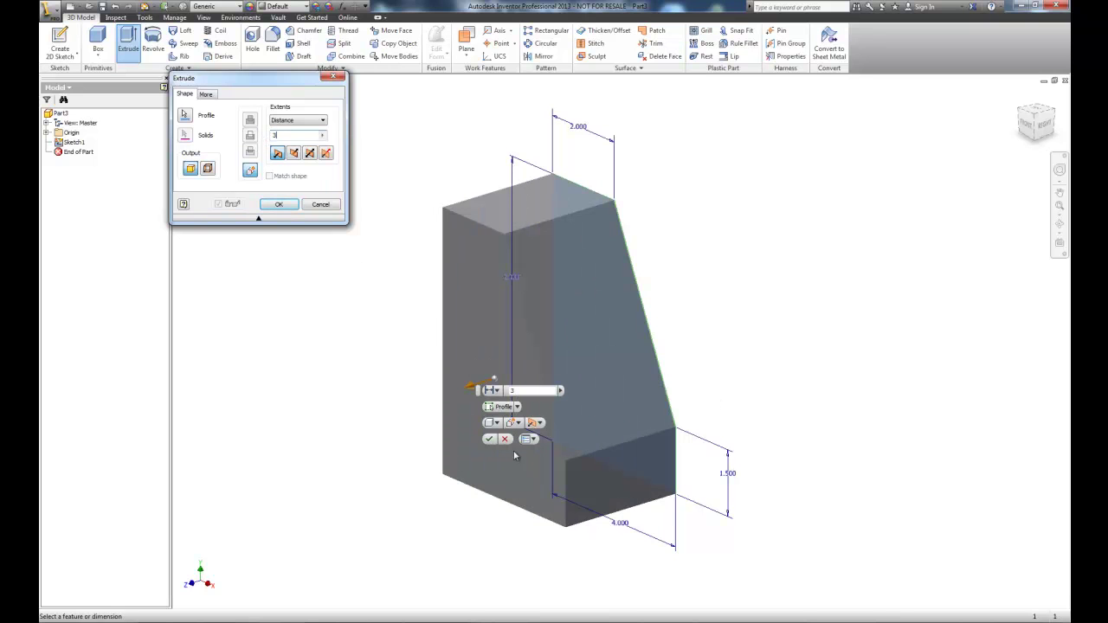
pyautogui.click(489, 440)
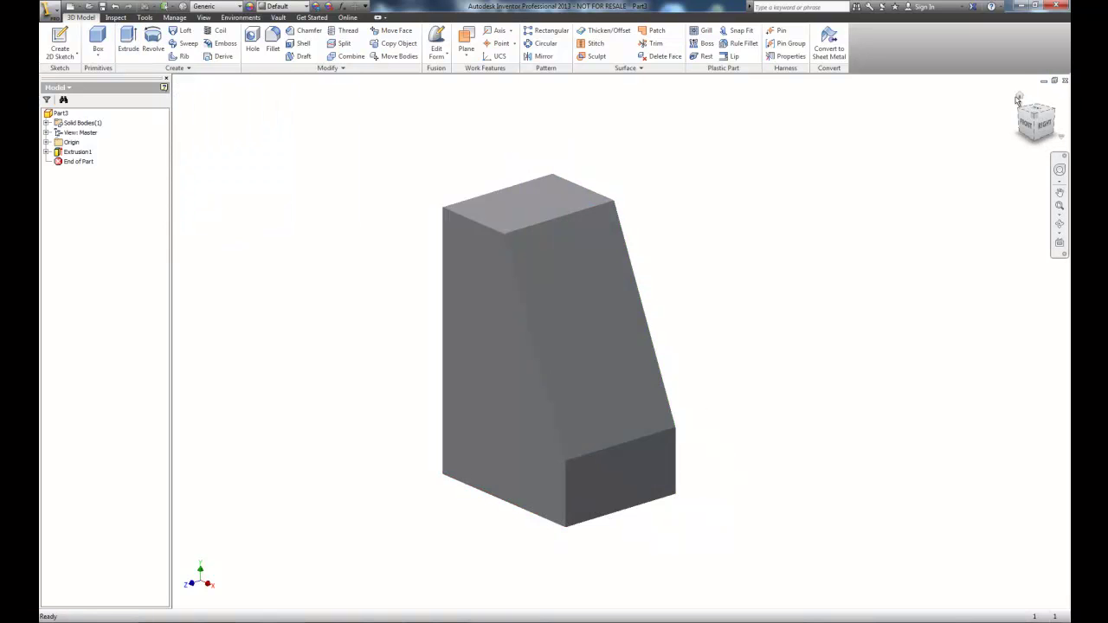
# Step: Rotate the block from its home view and select its flat rectangular side face
pyautogui.click(1020, 97)
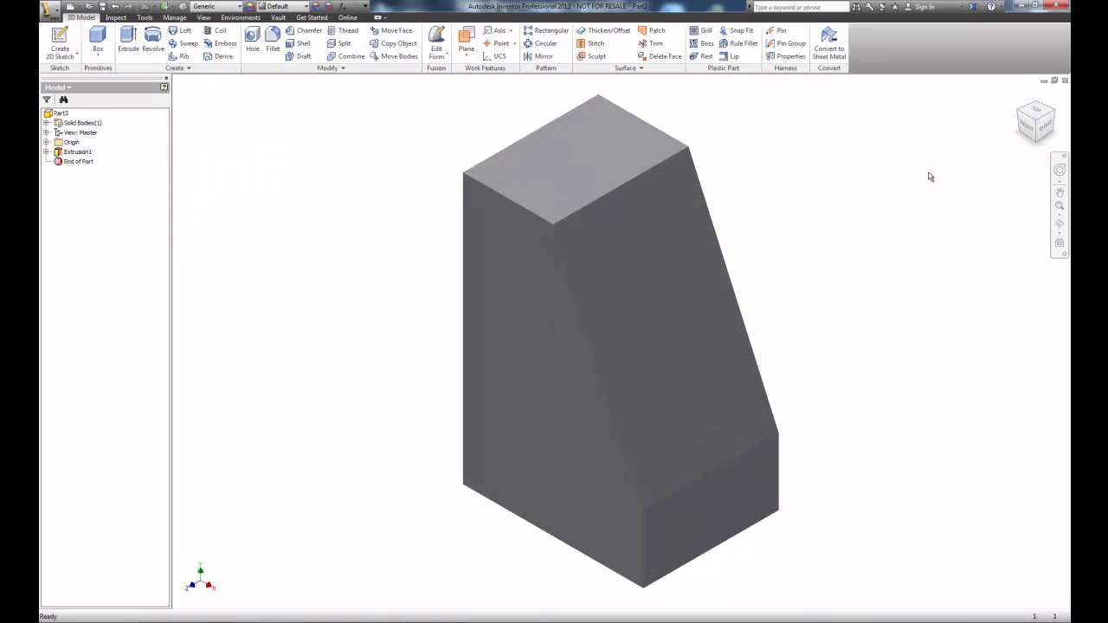
pyautogui.click(1038, 105)
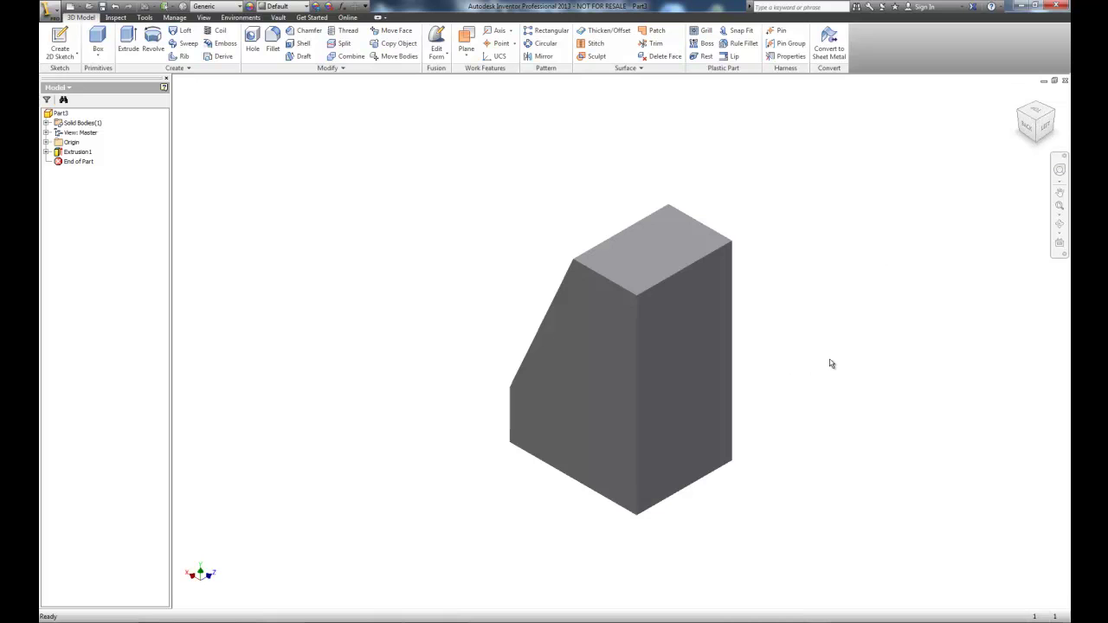
pyautogui.click(688, 354)
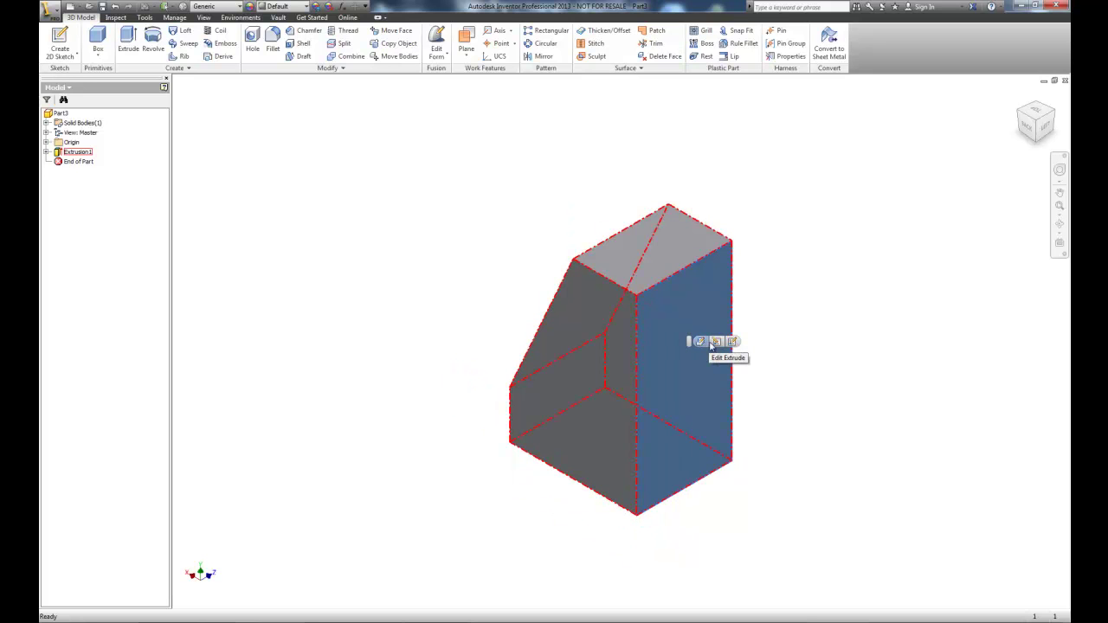
# Step: Start Sketch2 on the side face and draw a circle near its top
pyautogui.click(734, 342)
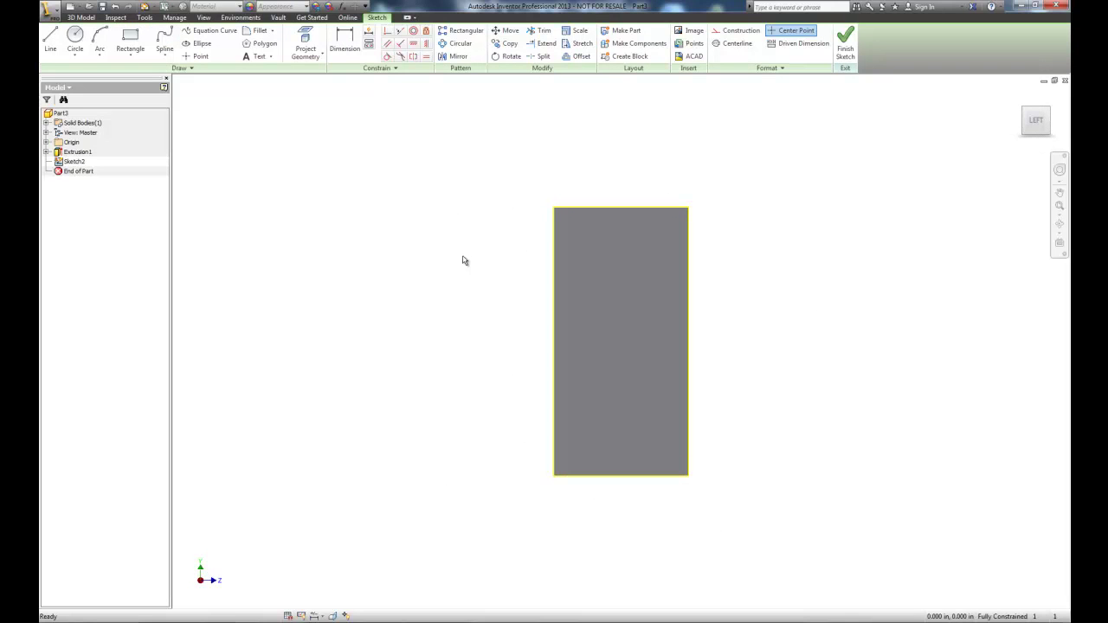
pyautogui.click(74, 35)
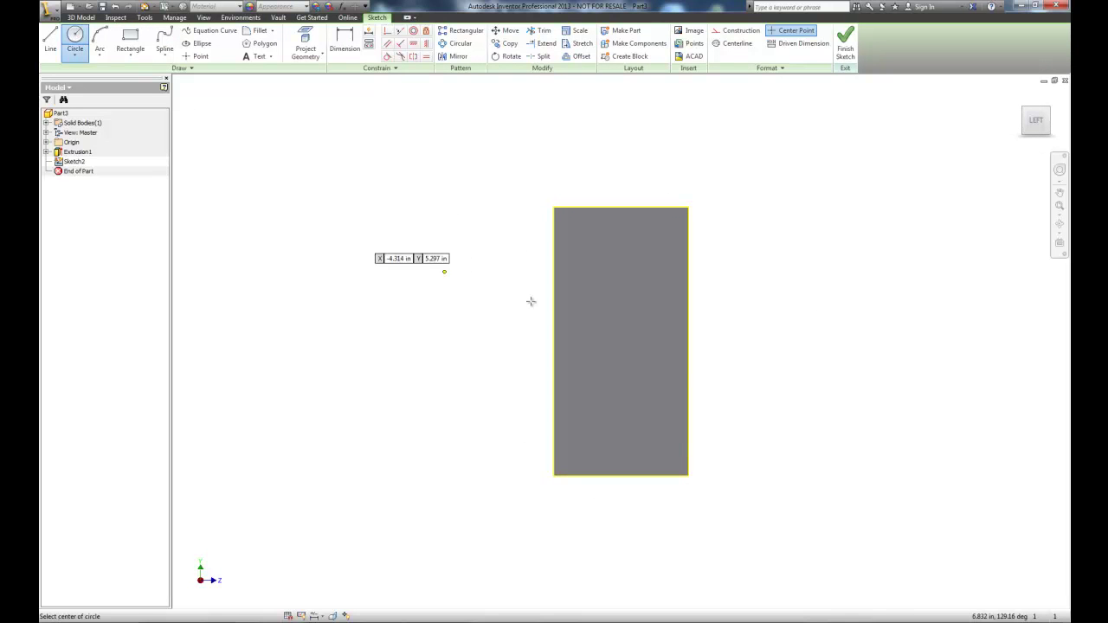
pyautogui.click(621, 277)
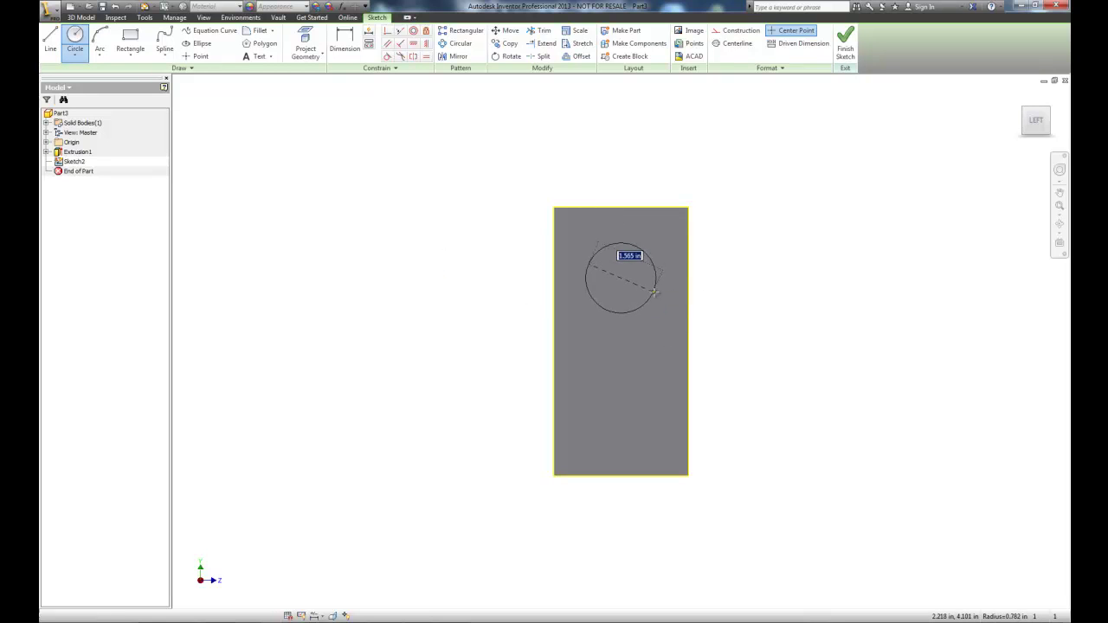
pyautogui.click(665, 297)
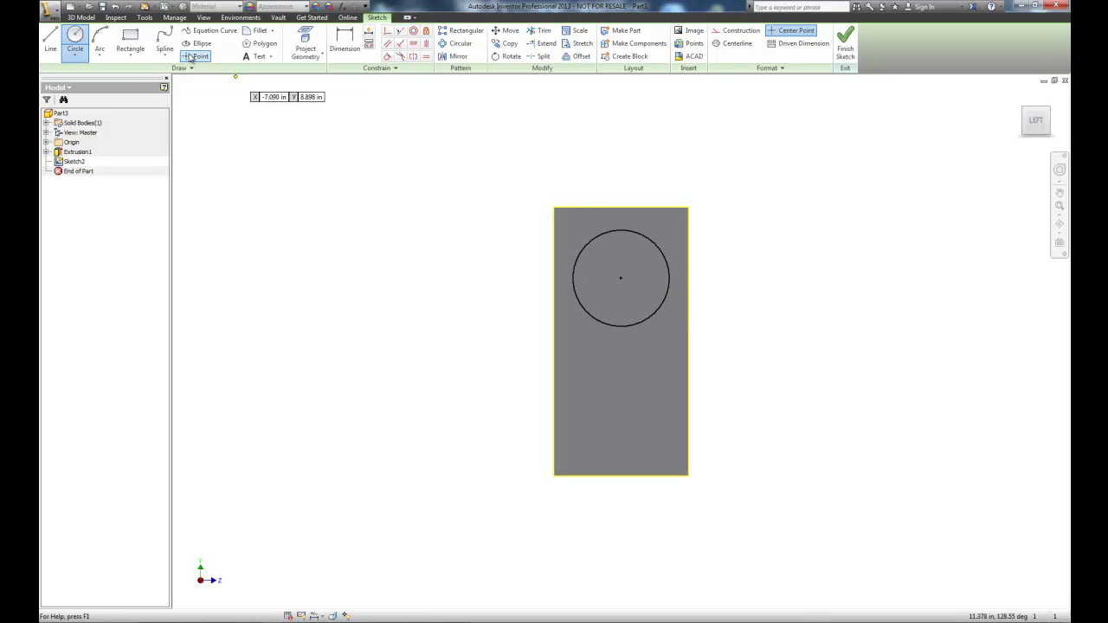
# Step: Draw a tall rectangle from near the bottom up, overlapping the circle's lower part
pyautogui.click(130, 39)
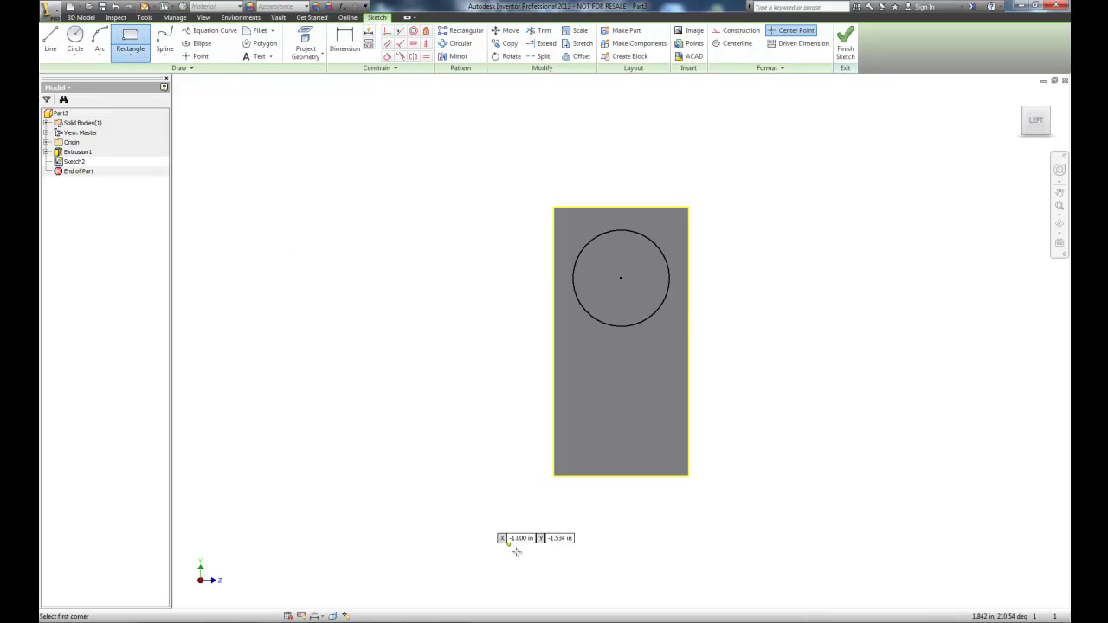
pyautogui.click(588, 451)
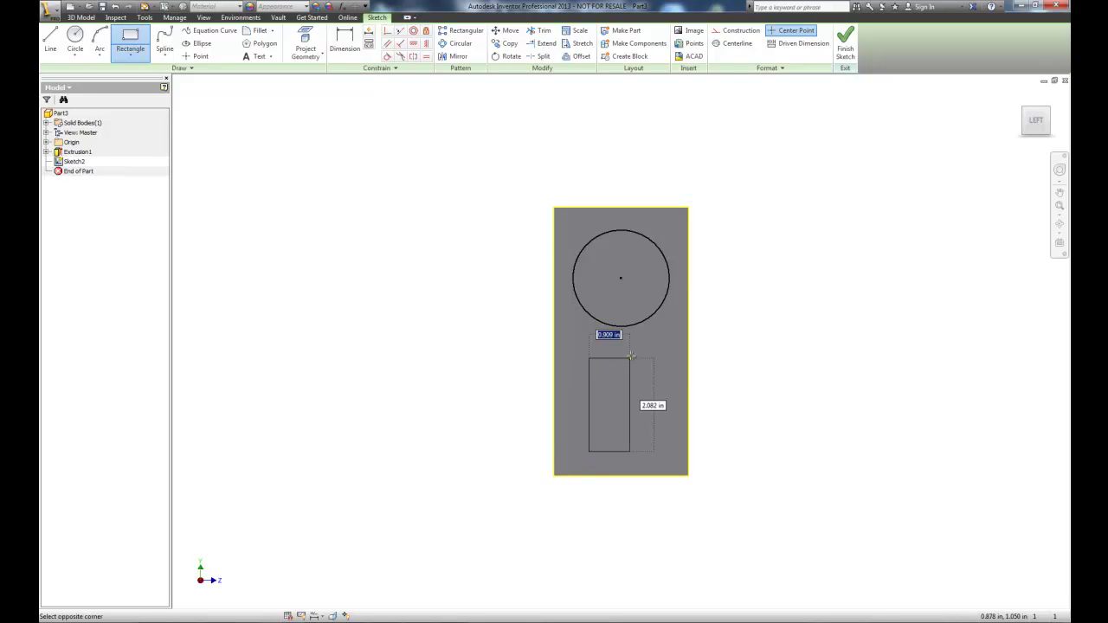
pyautogui.click(650, 304)
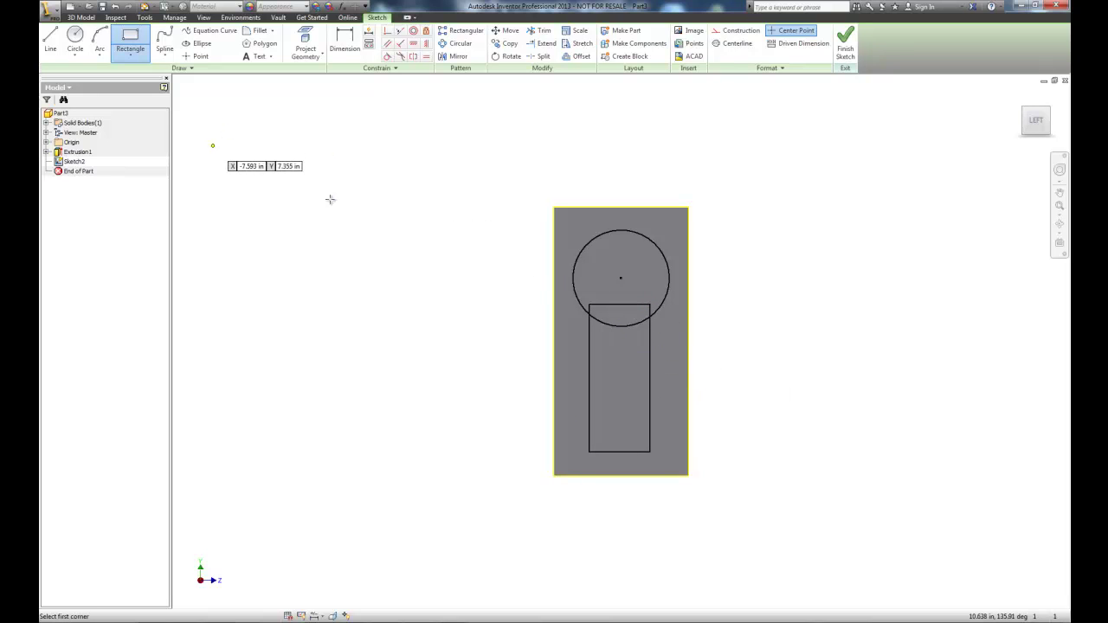
# Step: Dimension the rectangle's left and right sides each 0.500 in from the circle centre
pyautogui.click(344, 41)
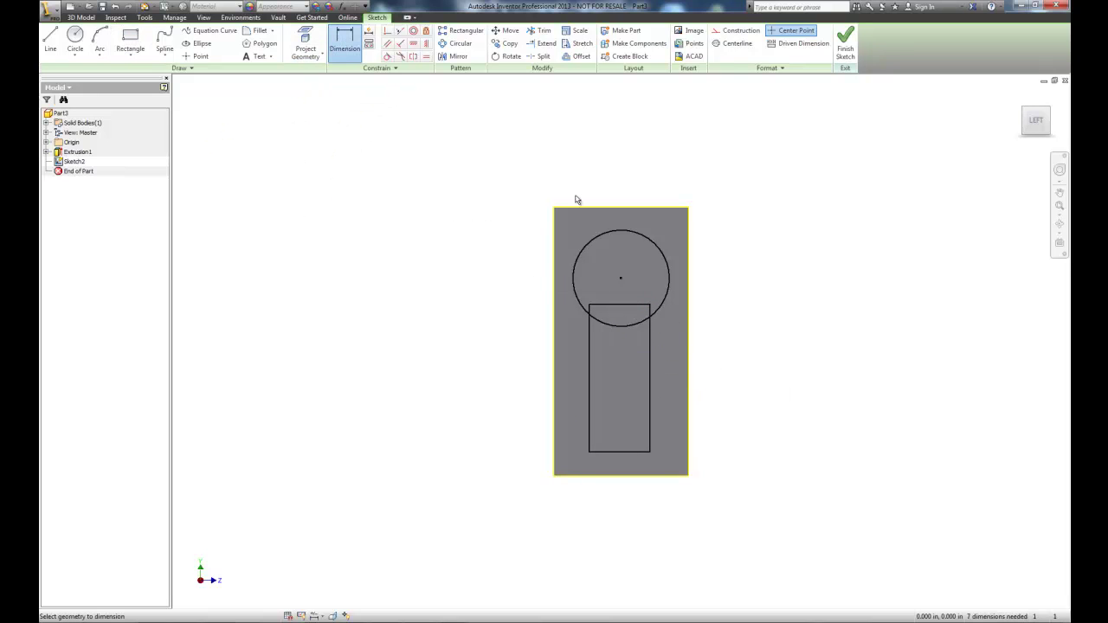
pyautogui.click(621, 280)
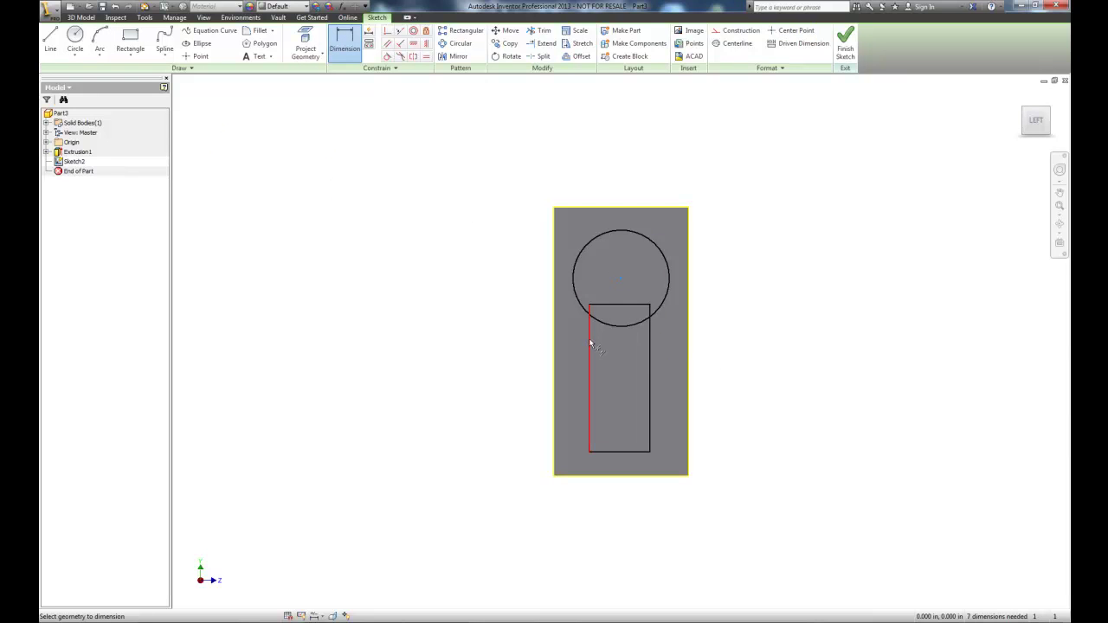
pyautogui.click(589, 343)
pyautogui.click(572, 165)
pyautogui.write('1')
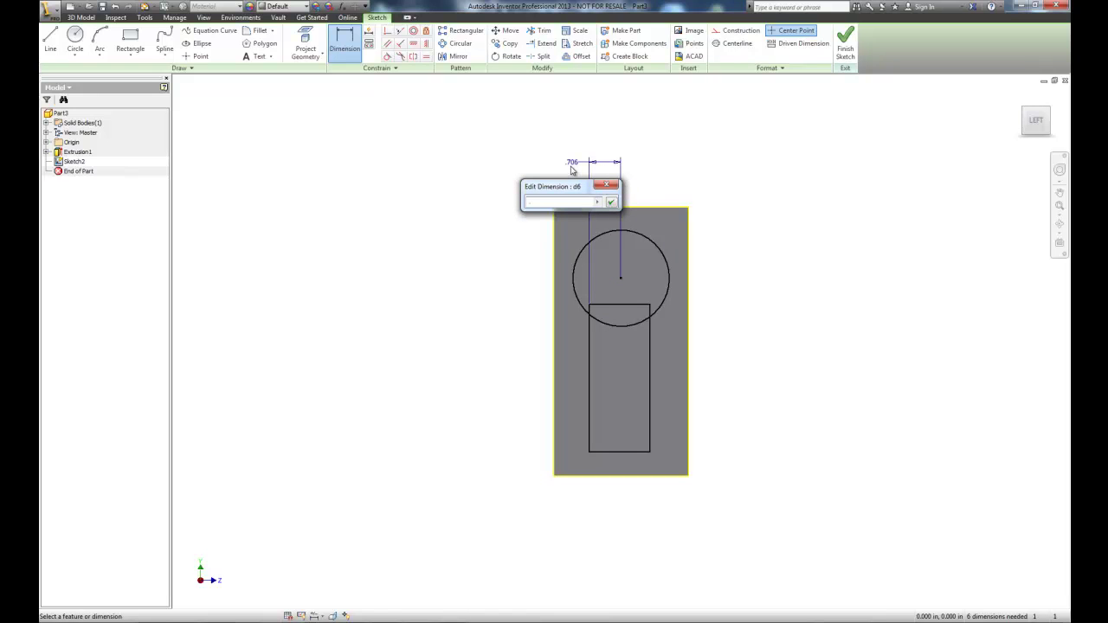
pyautogui.write('5')
pyautogui.press('Return')
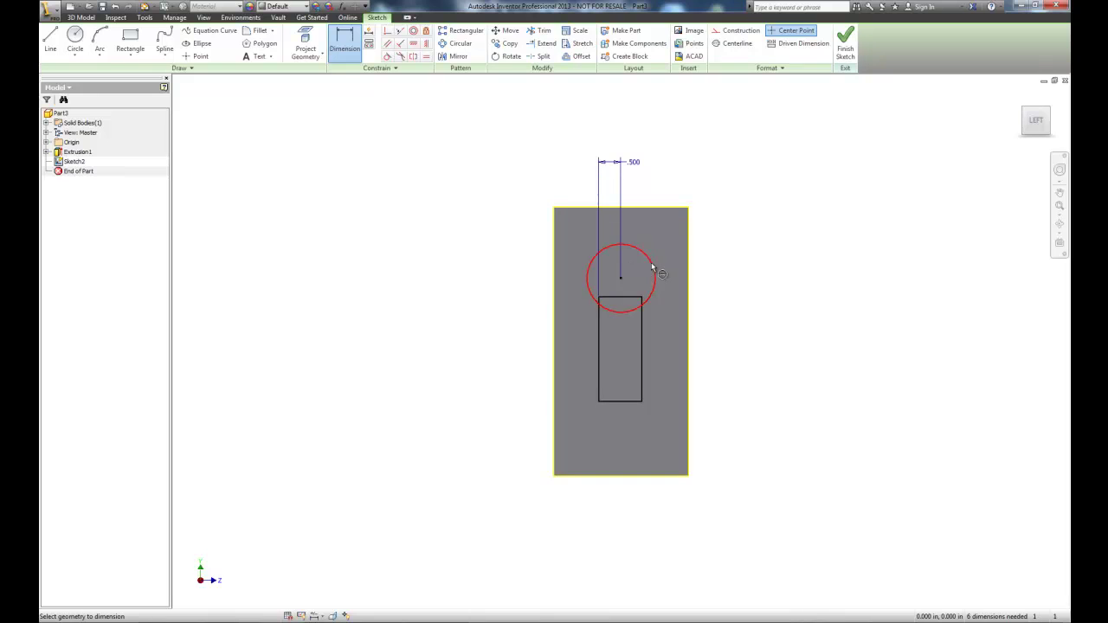
pyautogui.click(640, 318)
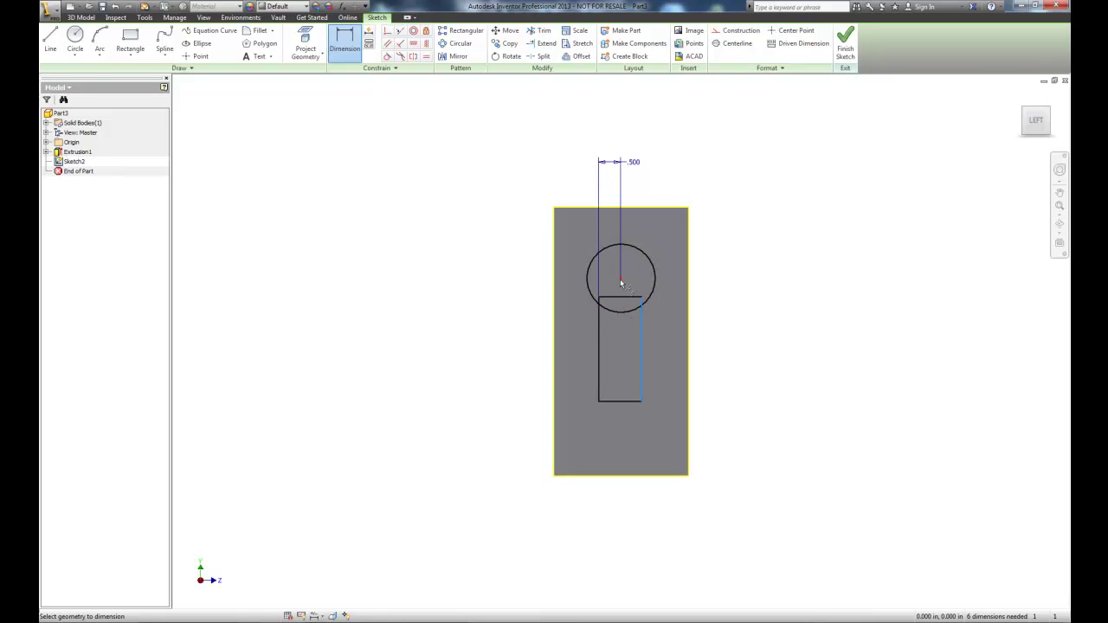
pyautogui.click(620, 278)
pyautogui.click(670, 155)
pyautogui.press('BackSpace')
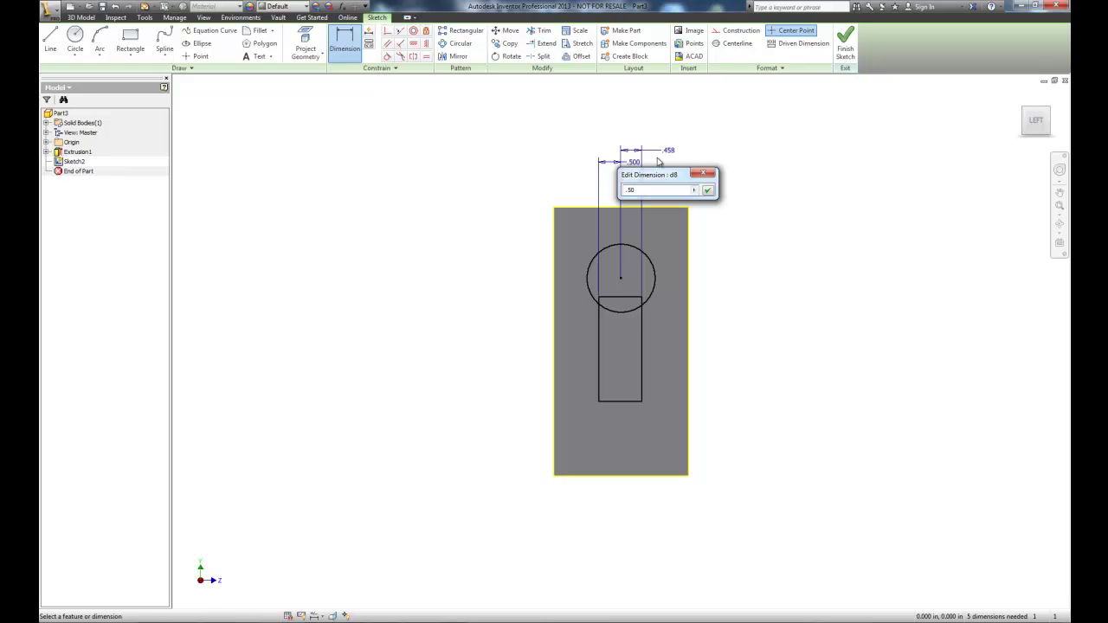
pyautogui.press('Return')
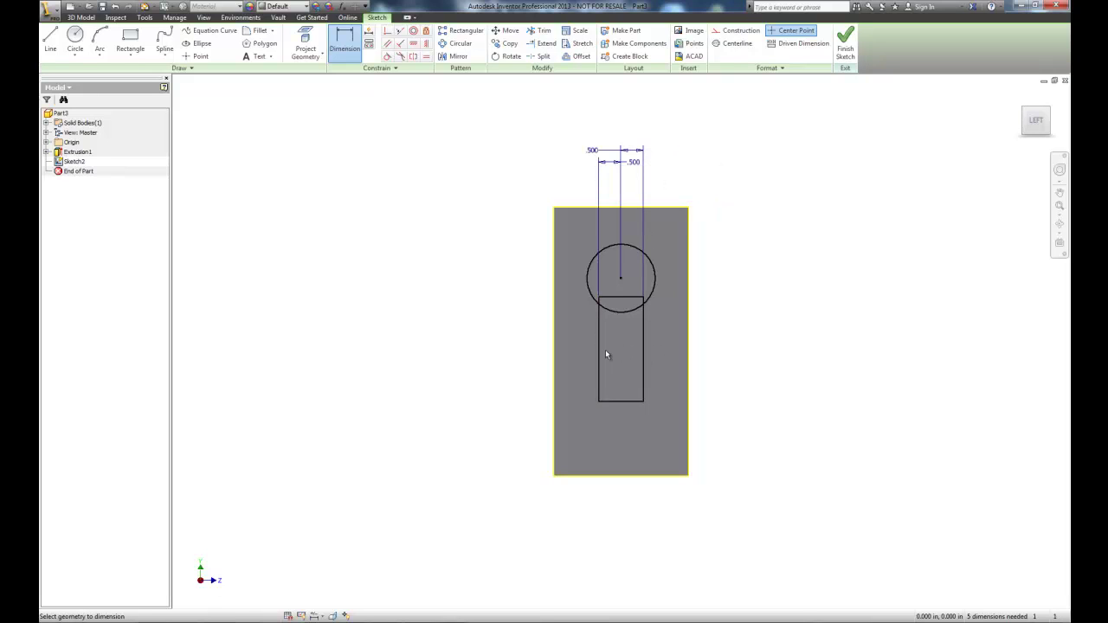
# Step: Set the circle's diameter to 1.750 in
pyautogui.click(650, 264)
pyautogui.click(707, 227)
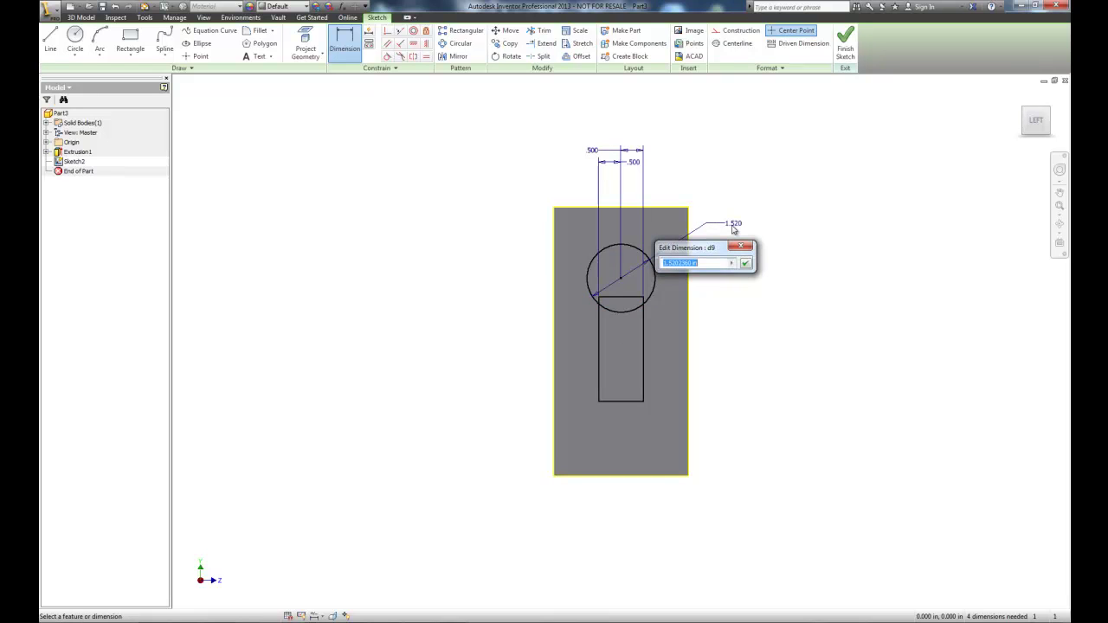
pyautogui.write('1.75')
pyautogui.press('Return')
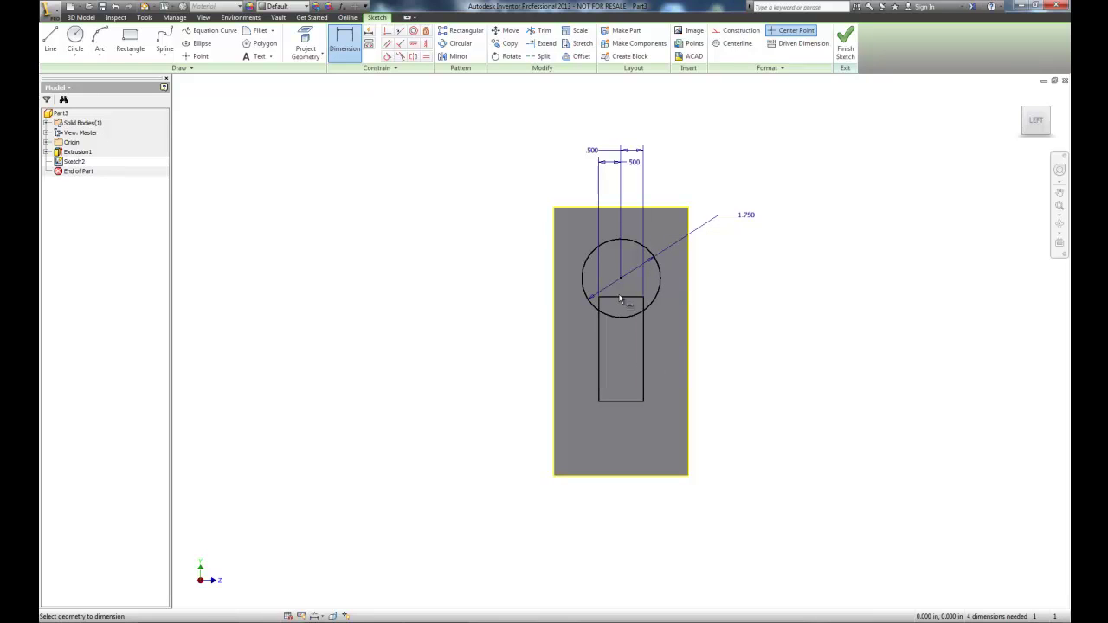
# Step: Dimension circle centre to the slot's bottom edge, try 3.75, then undo back to 2.746
pyautogui.click(609, 246)
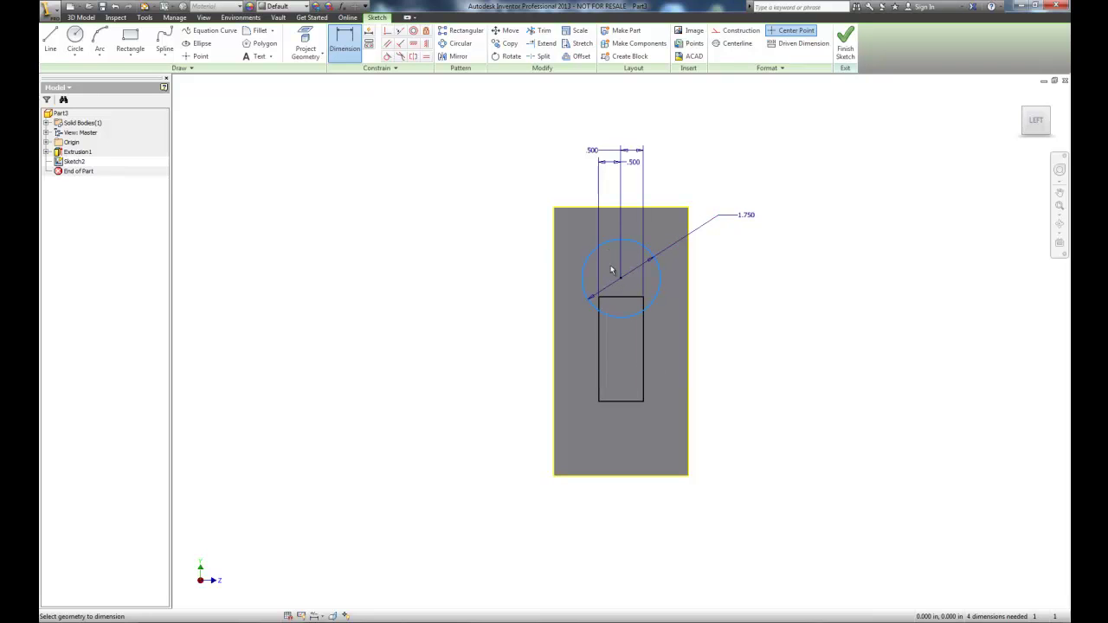
pyautogui.click(621, 402)
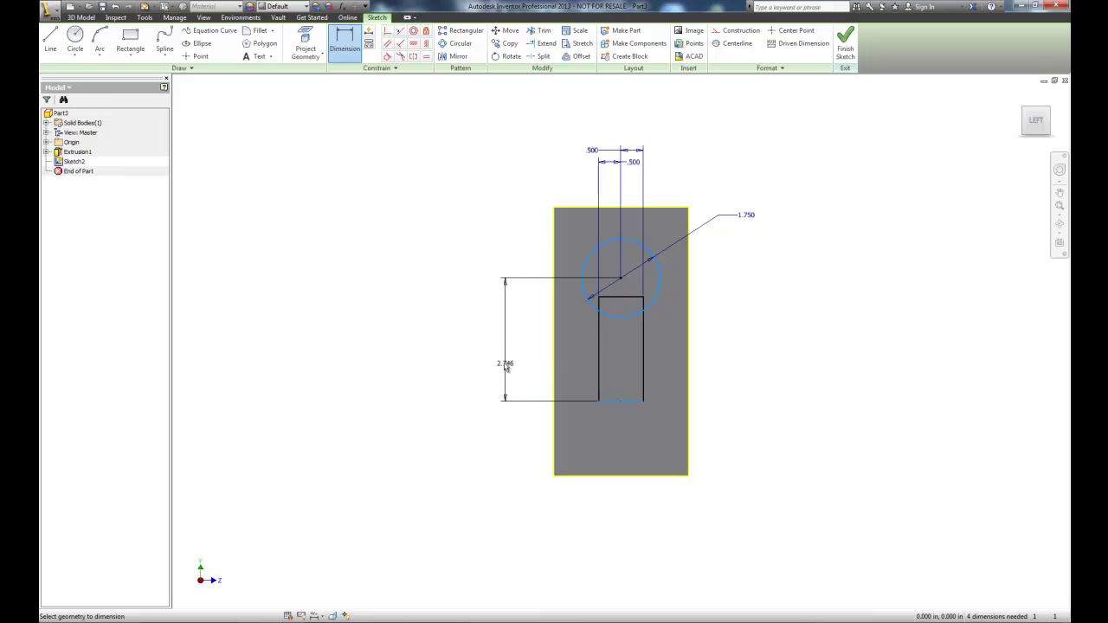
pyautogui.click(491, 343)
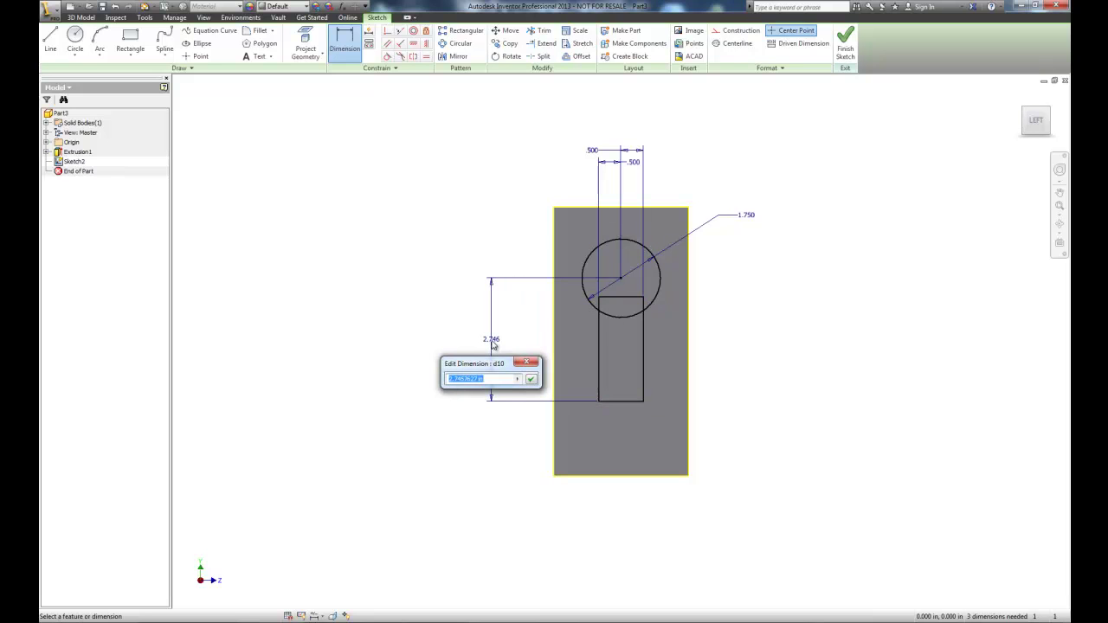
pyautogui.write('3.75')
pyautogui.press('Return')
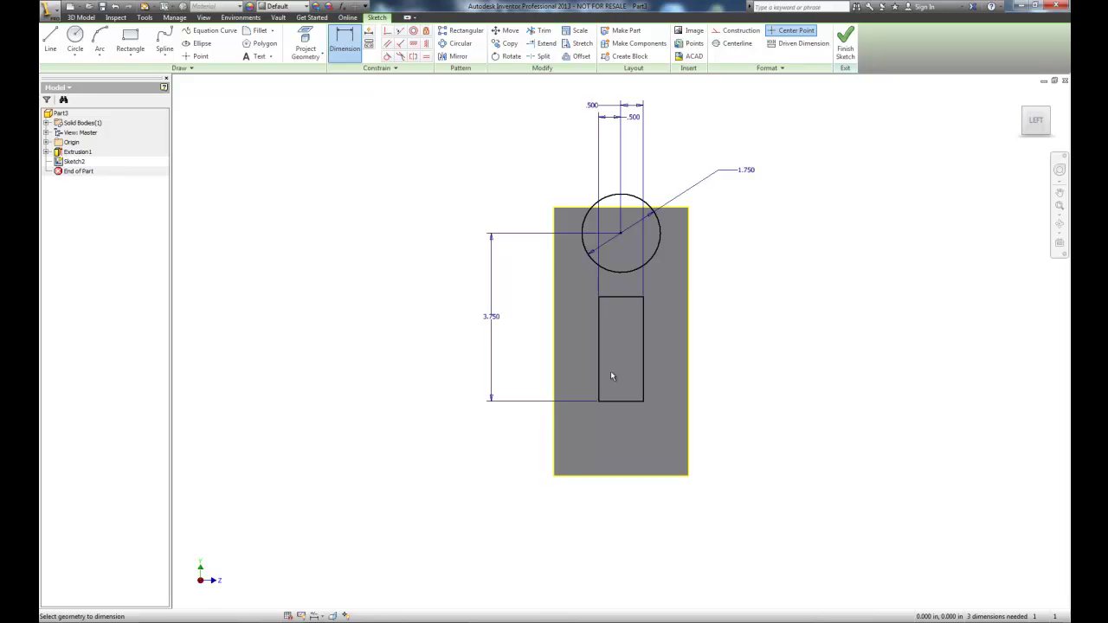
pyautogui.click(116, 7)
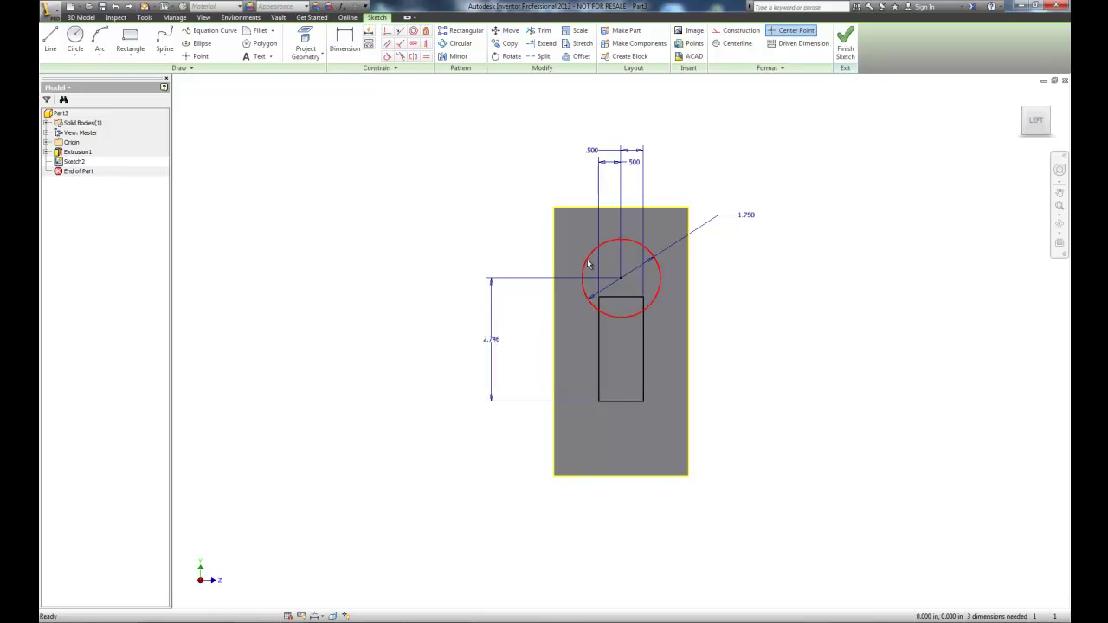
# Step: Dimension the circle centre 1.500 from the face's left edge and 1.500 from its top edge
pyautogui.click(345, 48)
pyautogui.click(591, 260)
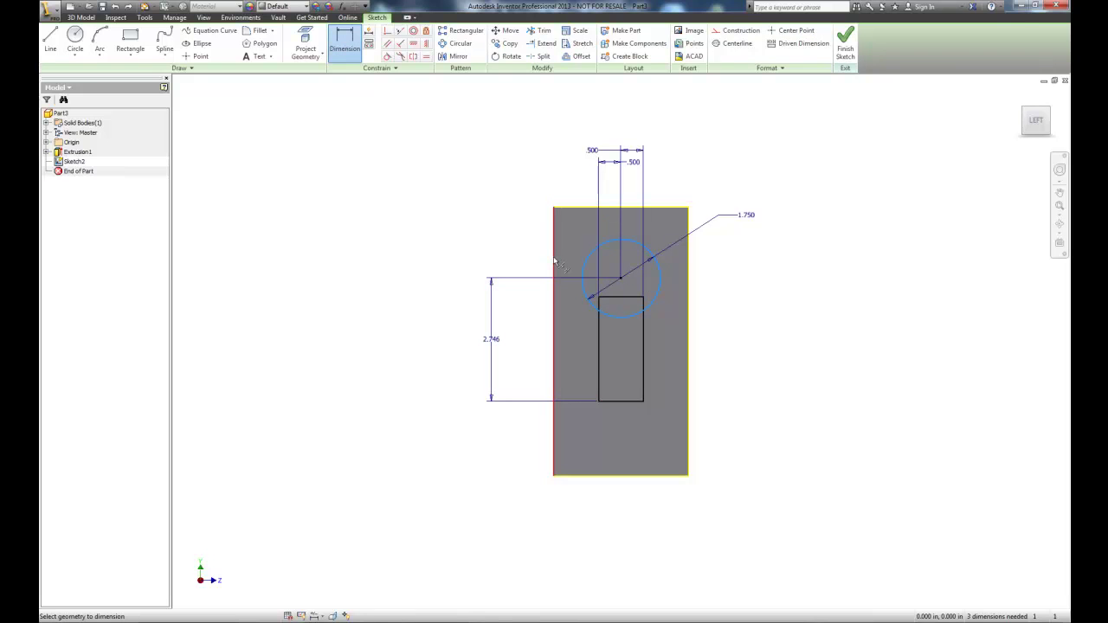
pyautogui.click(554, 263)
pyautogui.click(580, 104)
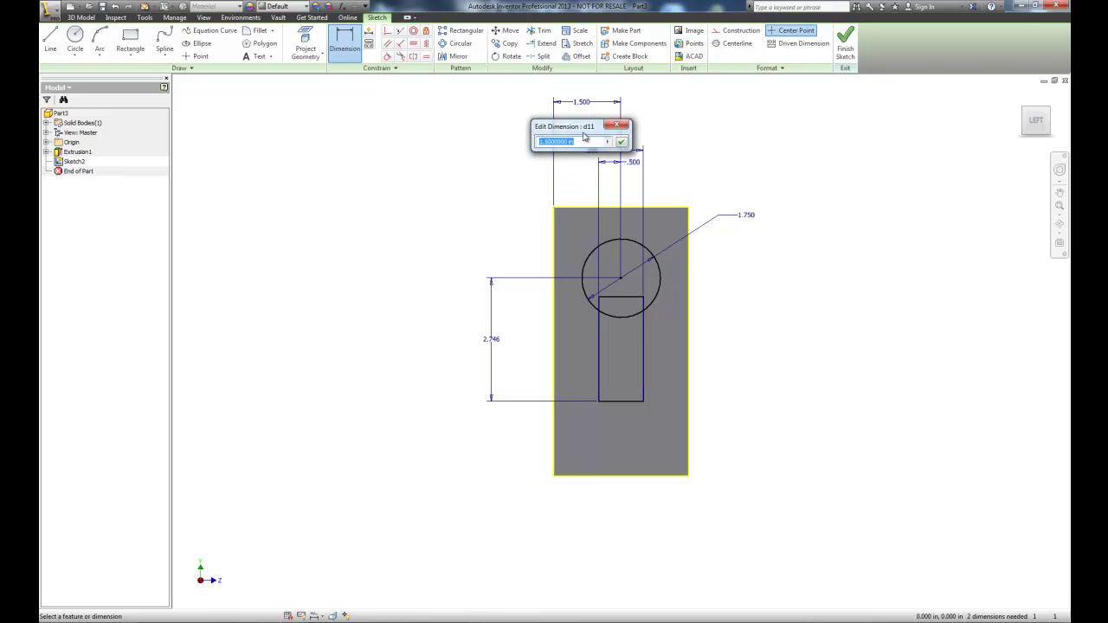
pyautogui.click(620, 144)
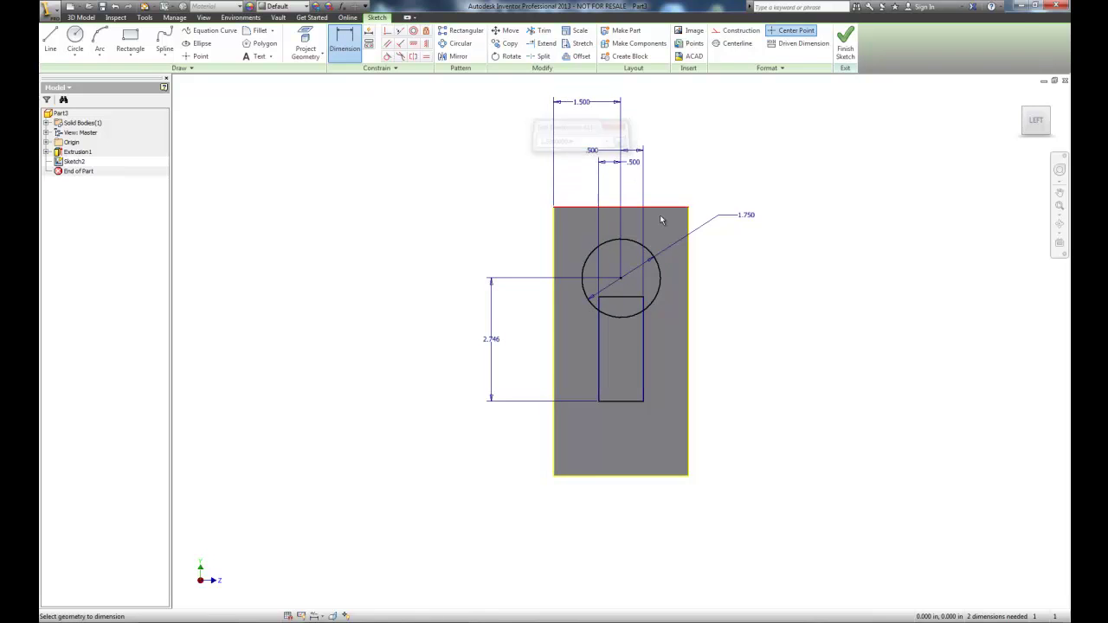
pyautogui.click(663, 280)
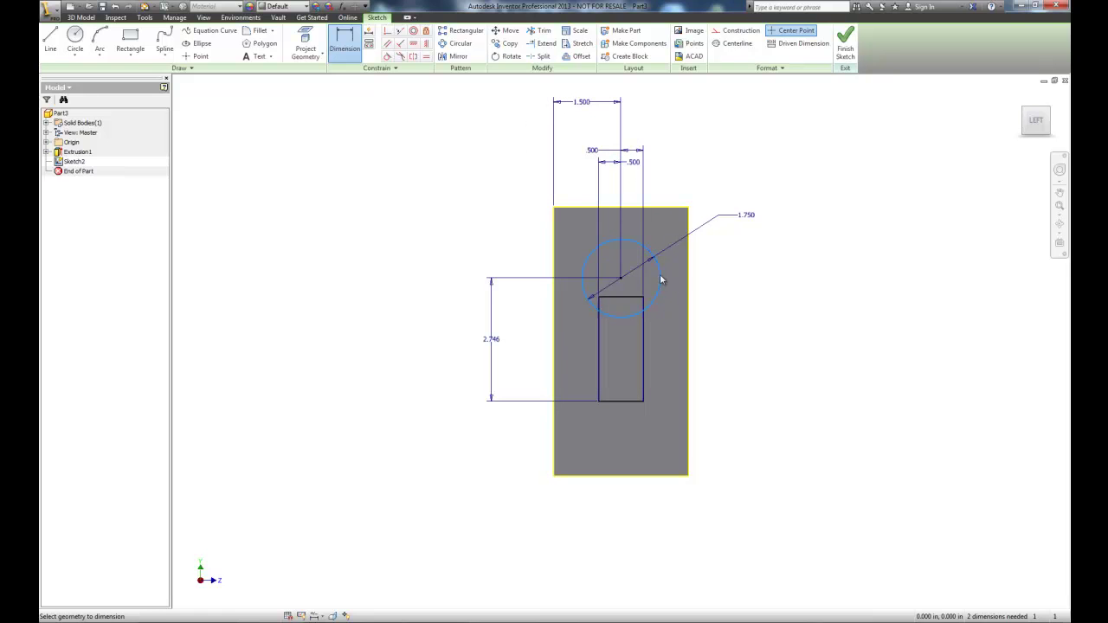
pyautogui.click(661, 211)
pyautogui.click(762, 255)
pyautogui.write('1.5')
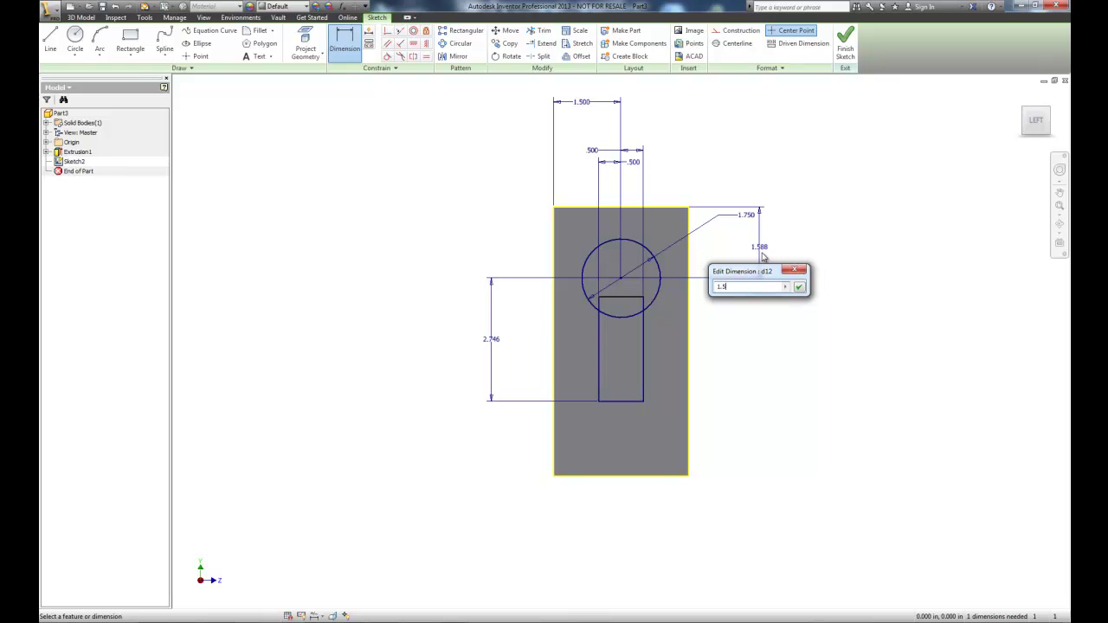
pyautogui.write('00')
pyautogui.press('Return')
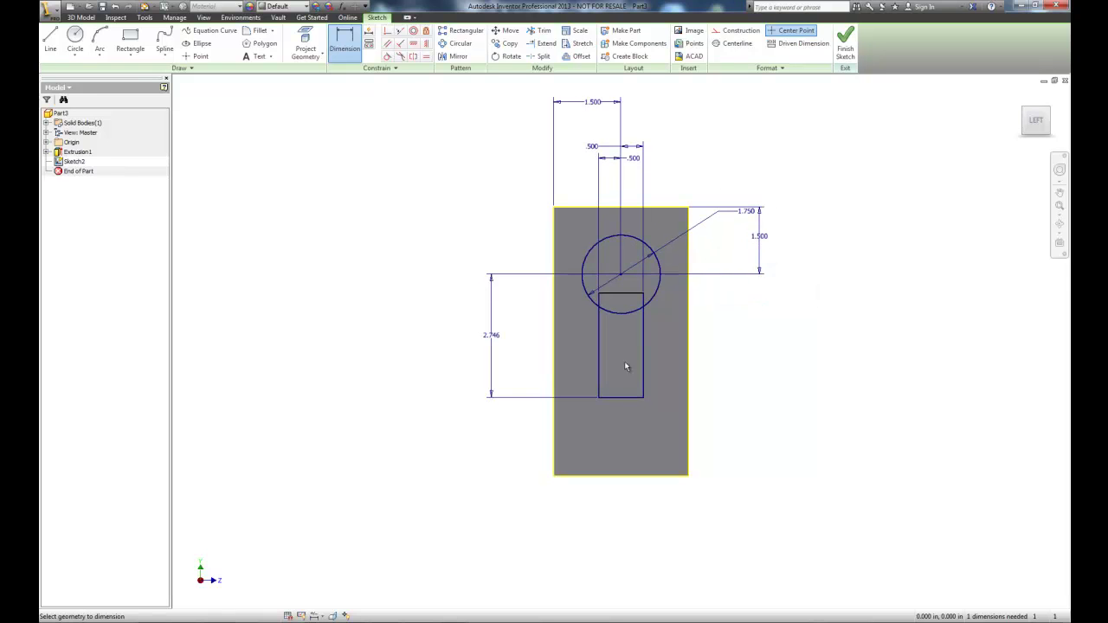
# Step: Change the slot length dimension from 2.746 to 3.750
pyautogui.click(494, 340)
pyautogui.write('3')
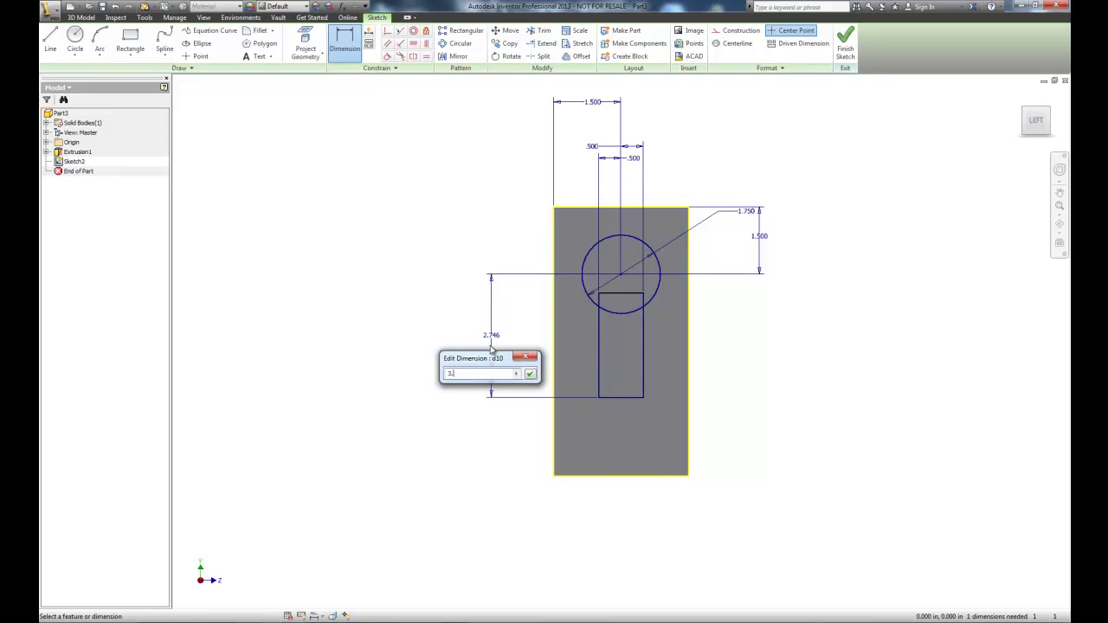
pyautogui.write('.75')
pyautogui.press('Return')
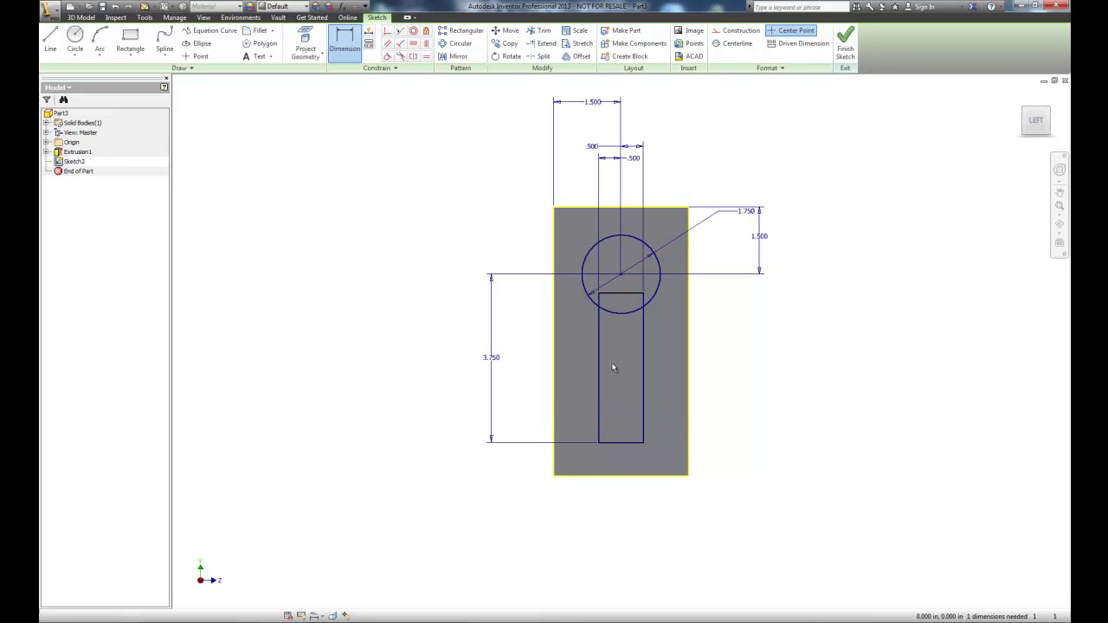
# Step: Trim away the line inside the circle and the arc between the slot lines
pyautogui.scroll(-5, 606, 273)
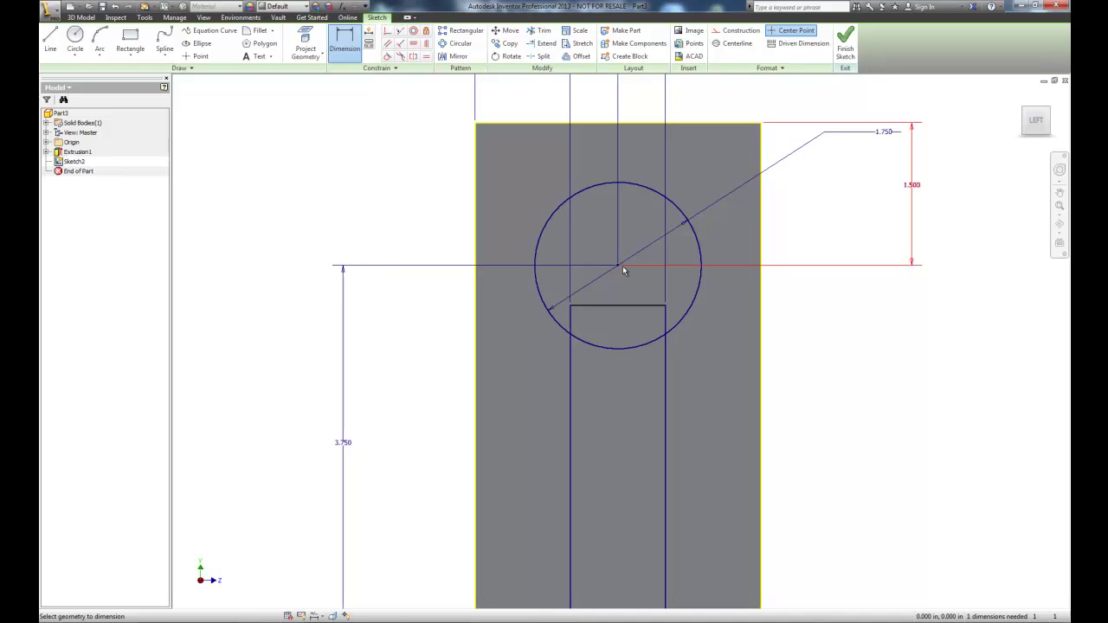
pyautogui.click(541, 32)
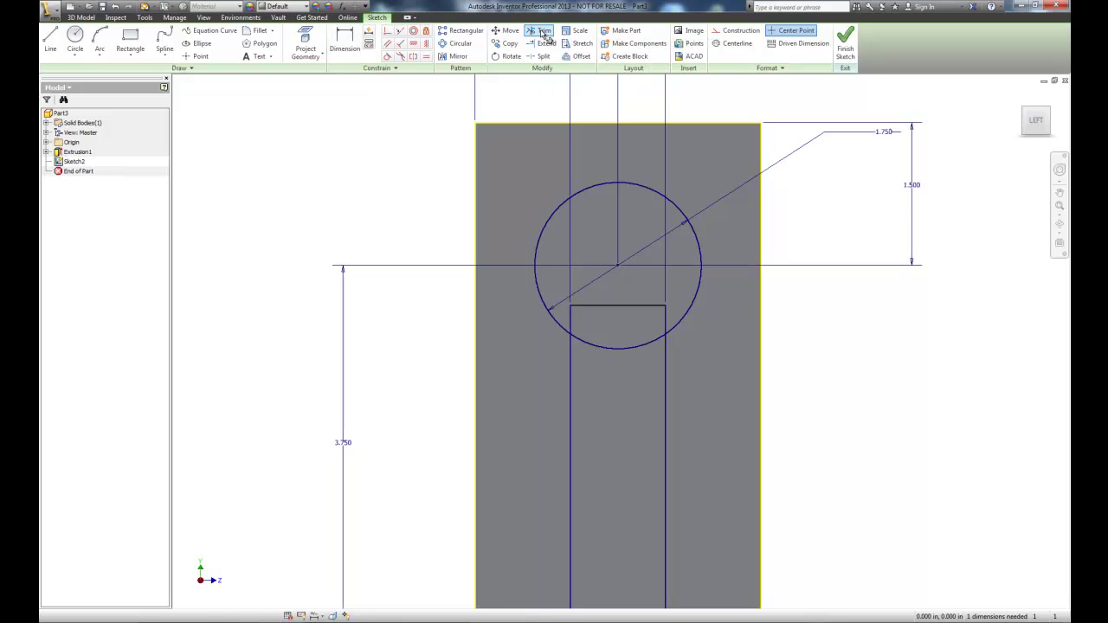
pyautogui.click(628, 305)
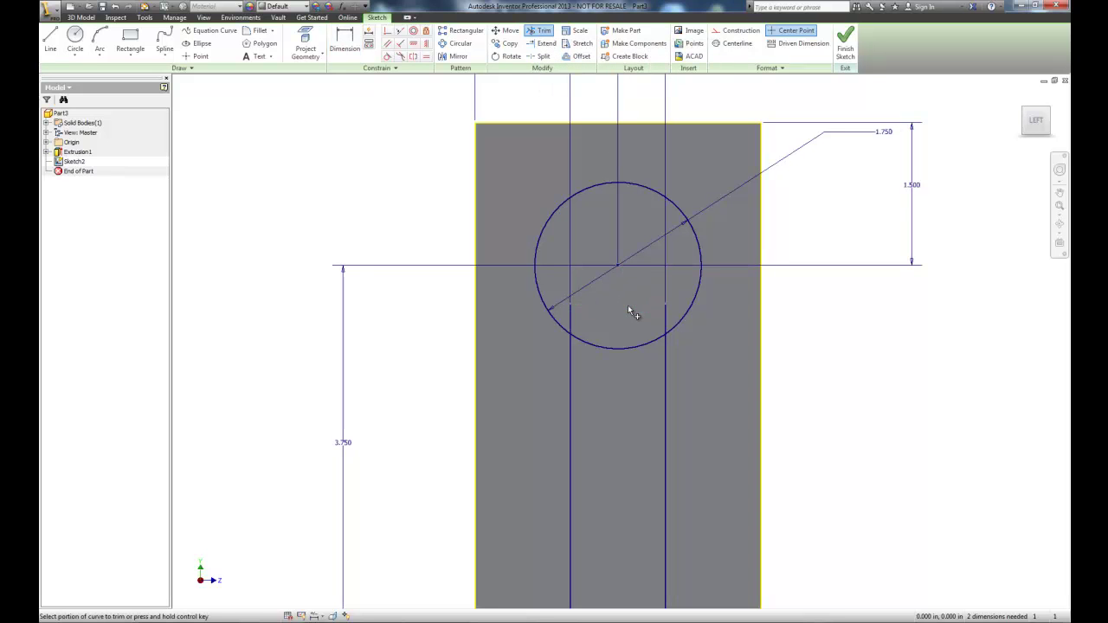
pyautogui.click(630, 348)
pyautogui.scroll(-5, 610, 351)
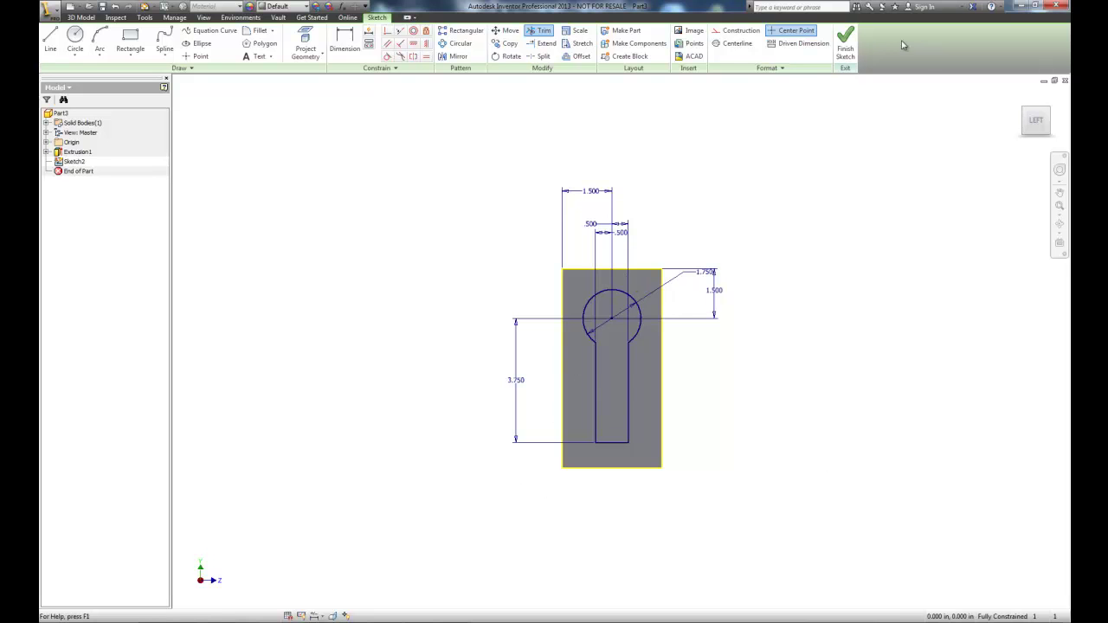
# Step: Finish Sketch2 and extrude the keyhole profile as a Cut with distance 1
pyautogui.click(846, 47)
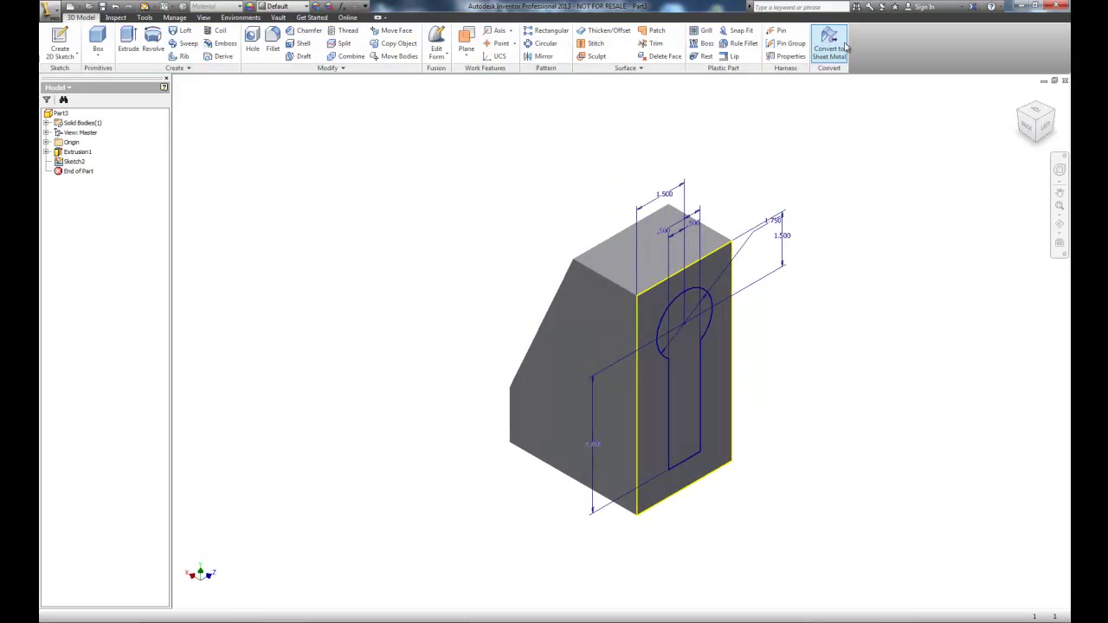
pyautogui.click(128, 39)
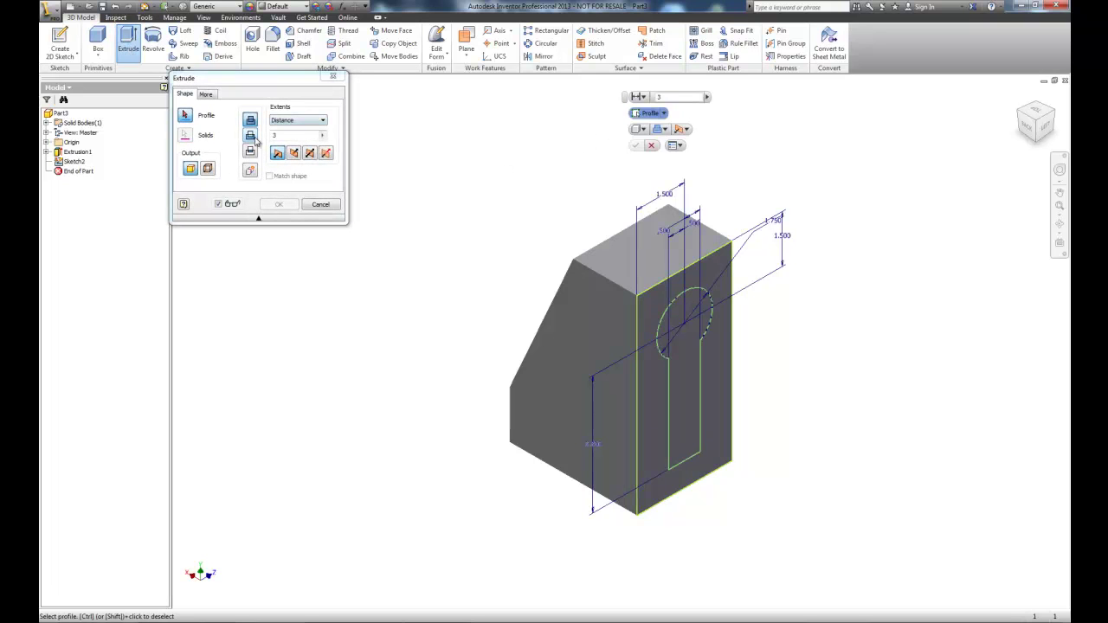
pyautogui.click(250, 136)
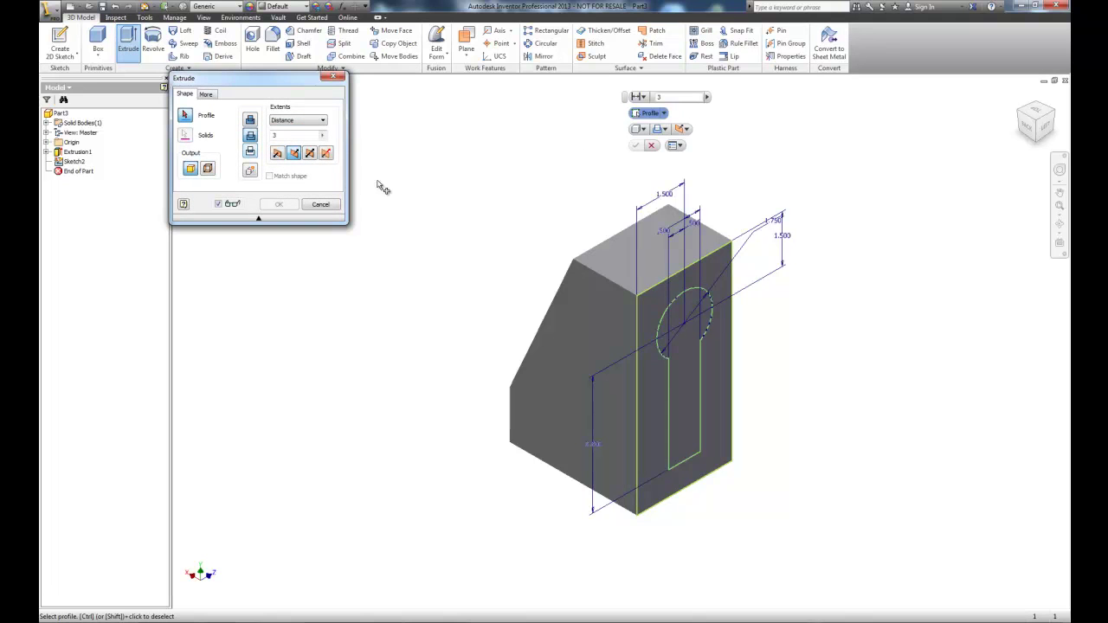
pyautogui.click(257, 219)
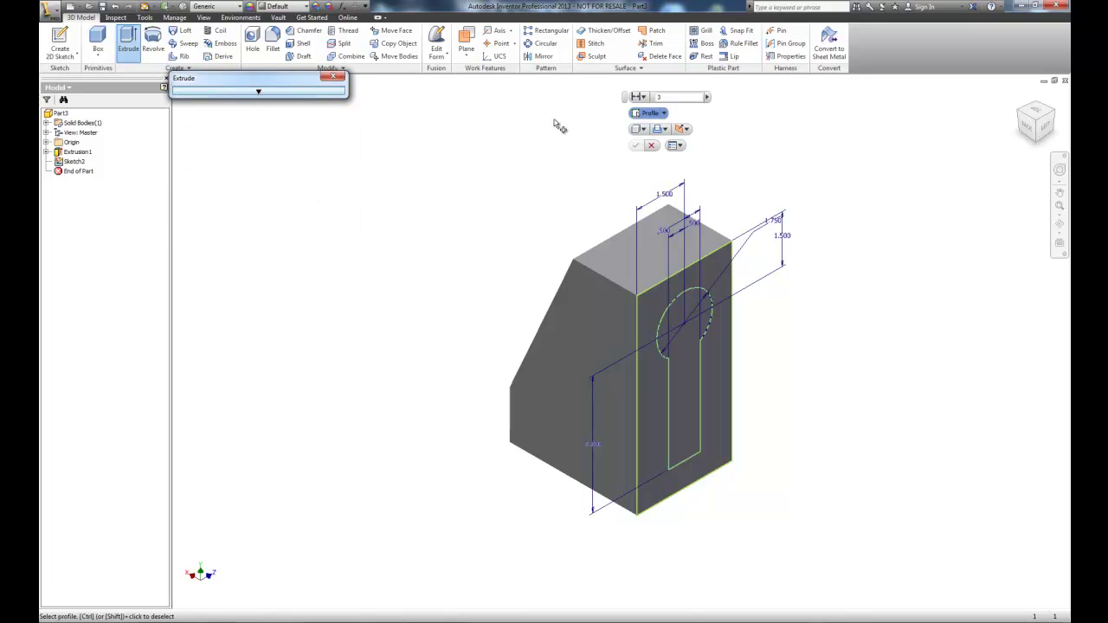
pyautogui.click(662, 128)
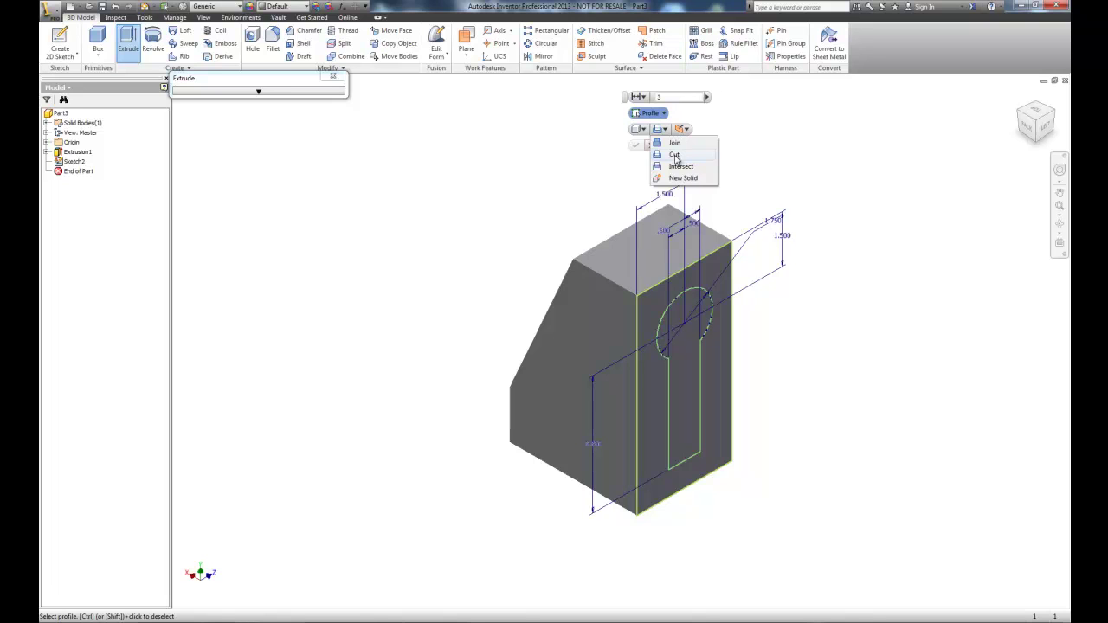
pyautogui.click(674, 157)
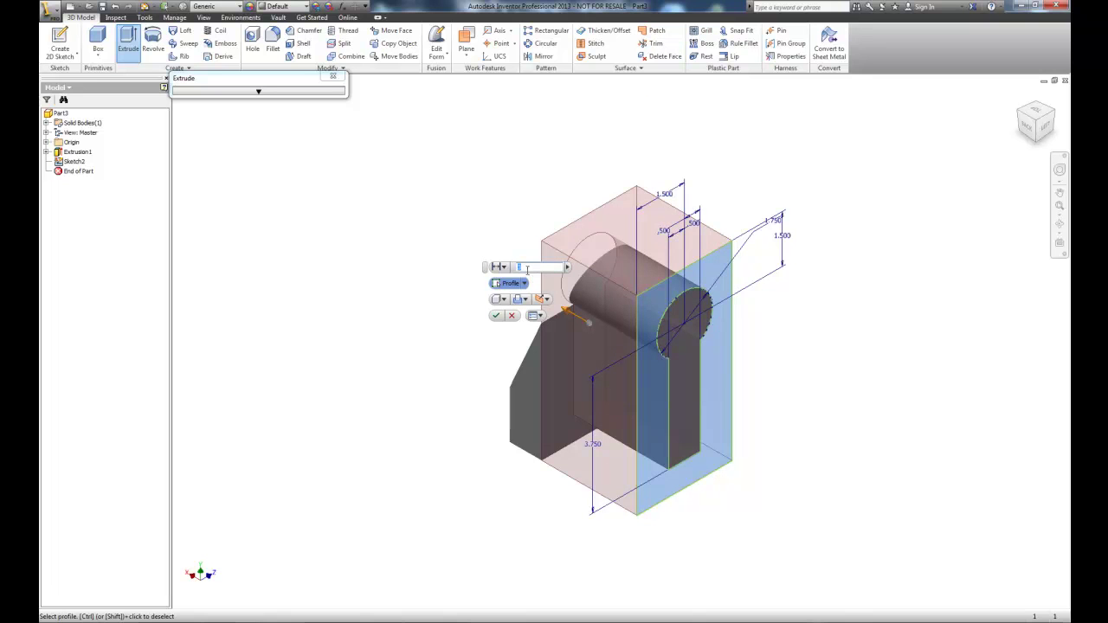
pyautogui.click(517, 269)
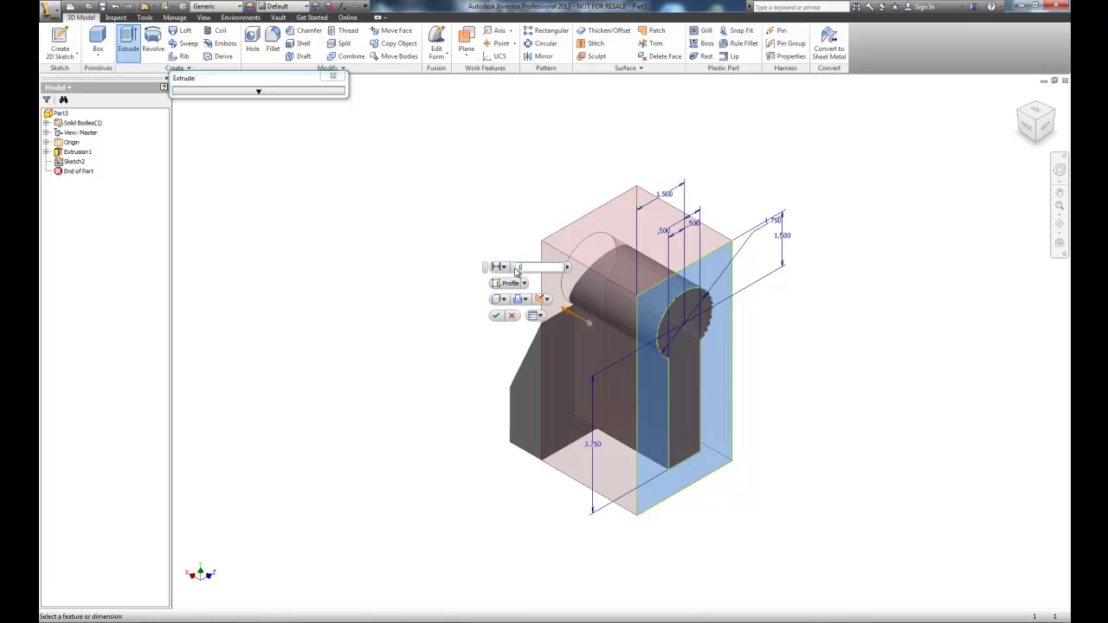
pyautogui.write('1')
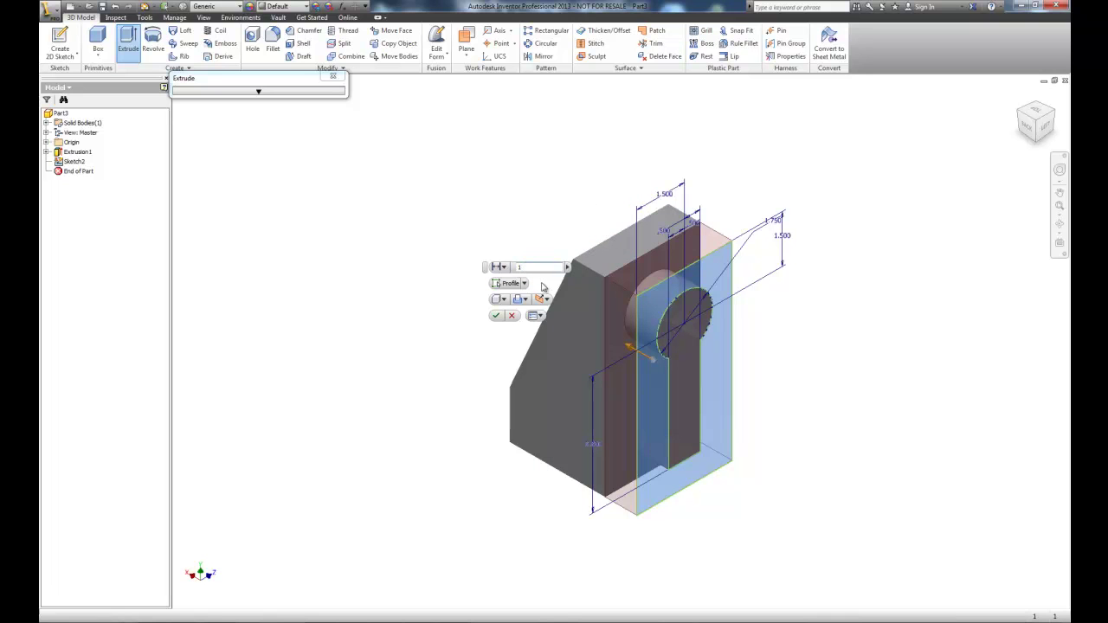
pyautogui.doubleClick(527, 267)
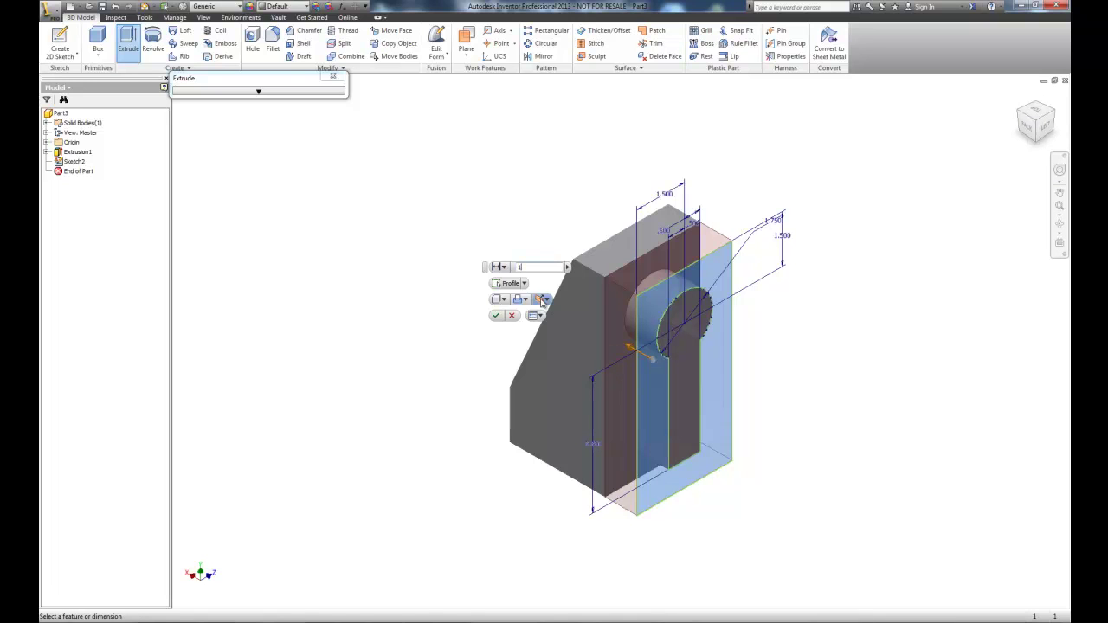
pyautogui.click(496, 317)
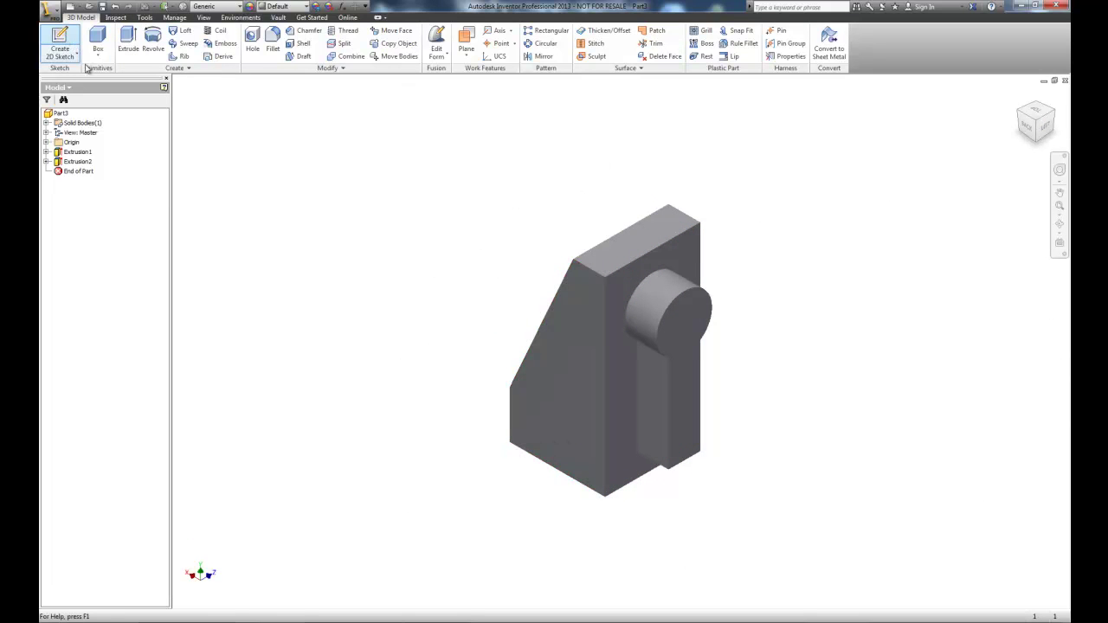
# Step: Create Sketch3 on the pocket floor and offset the keyhole outline inward
pyautogui.click(675, 336)
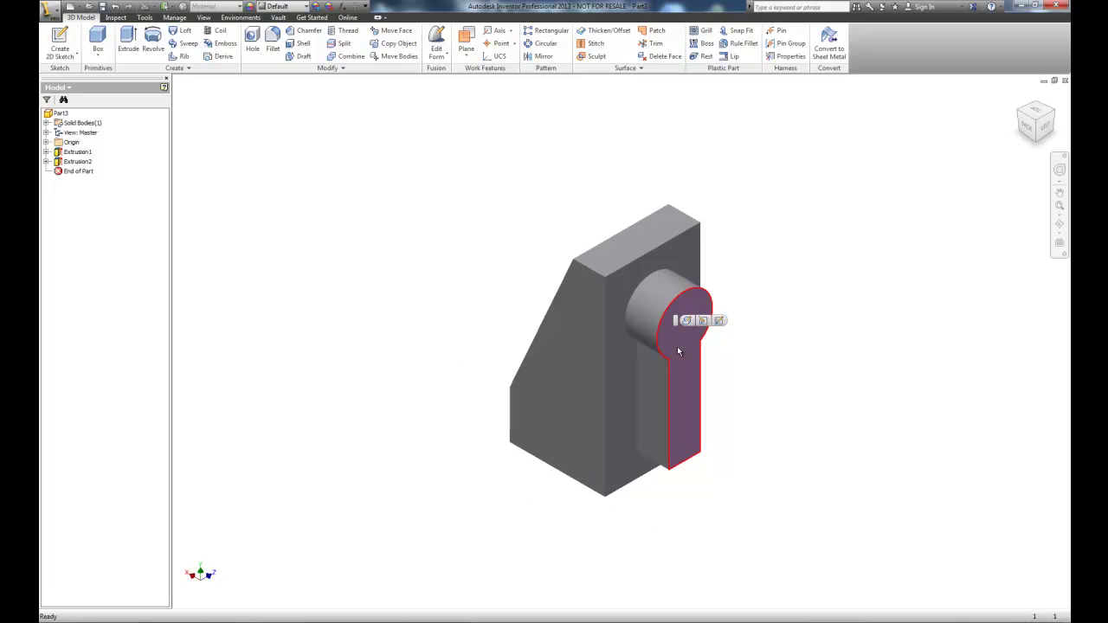
pyautogui.click(719, 322)
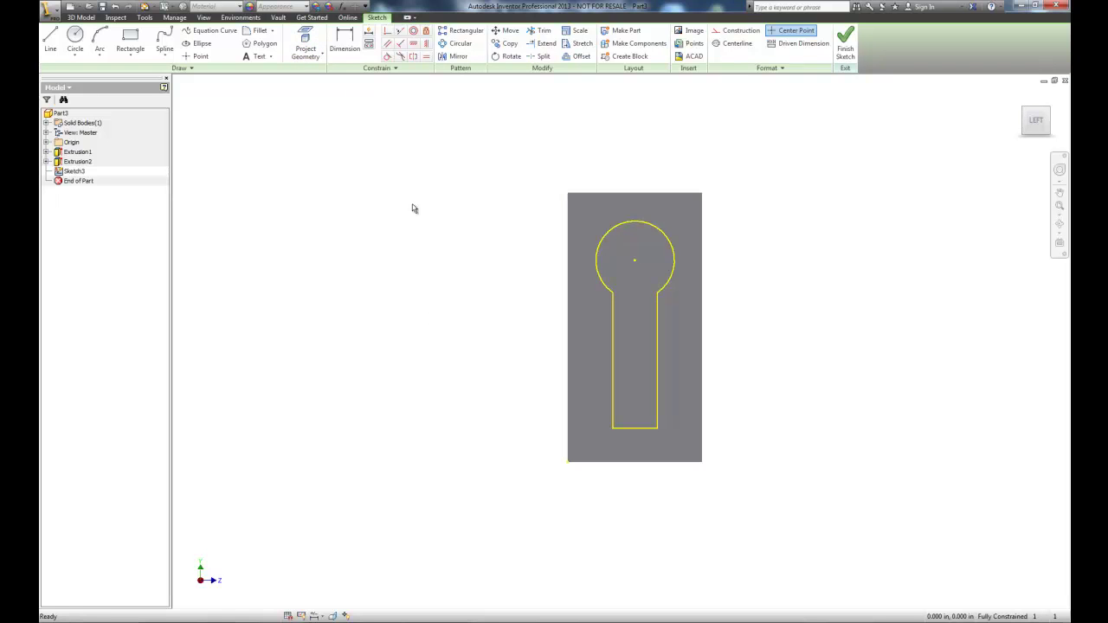
pyautogui.click(577, 56)
pyautogui.click(650, 227)
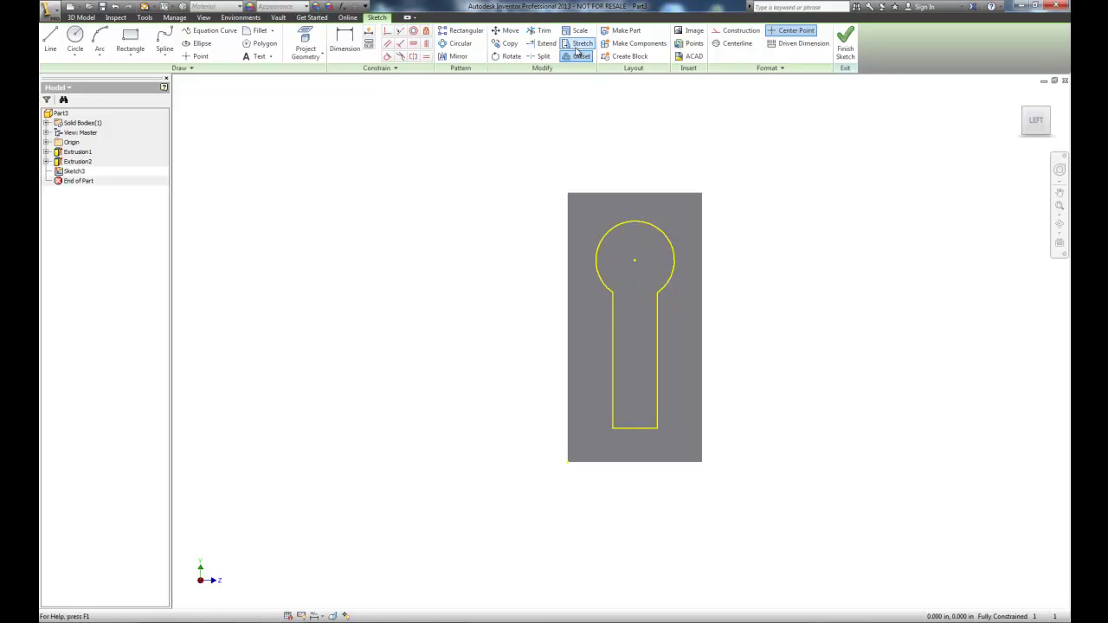
pyautogui.click(644, 226)
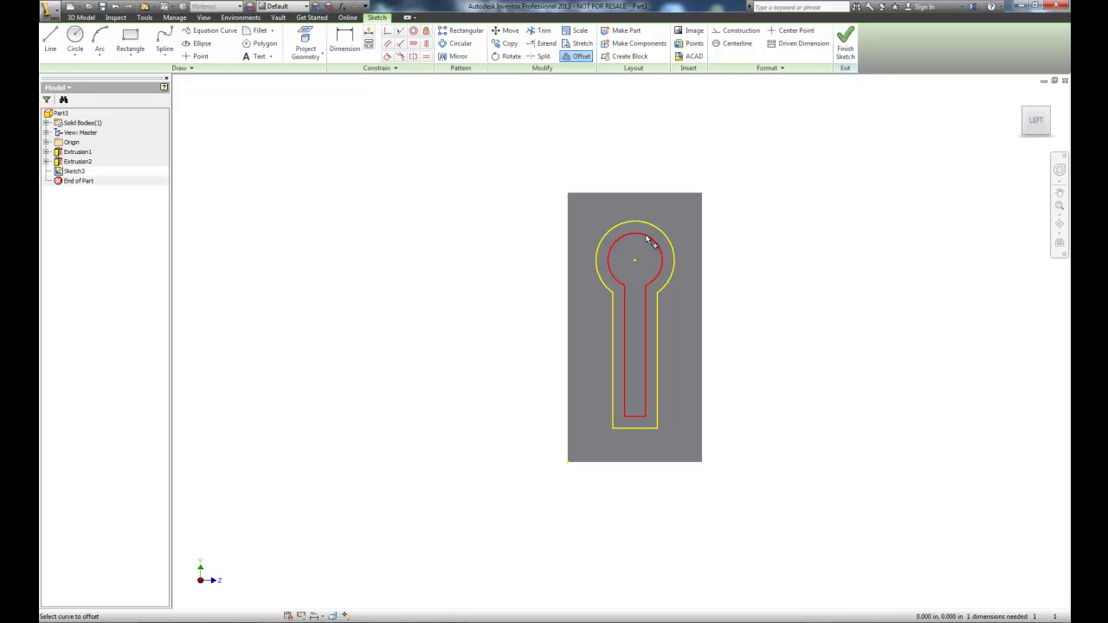
pyautogui.click(611, 249)
# Step: Dimension the gap between the inner and outer right slot lines as .1875
pyautogui.click(344, 43)
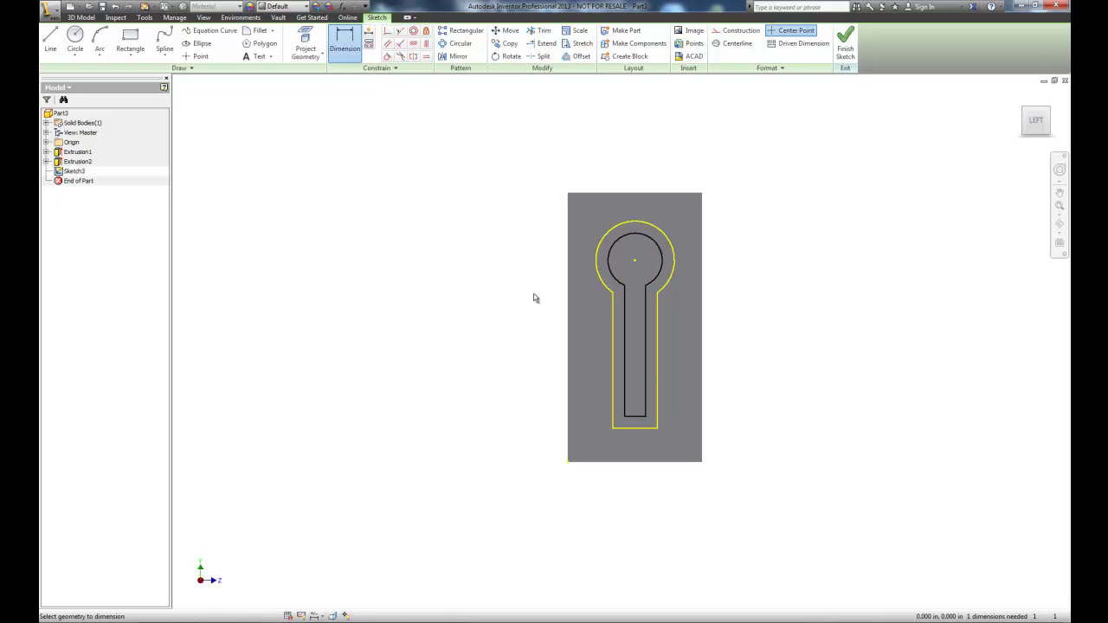
pyautogui.click(645, 359)
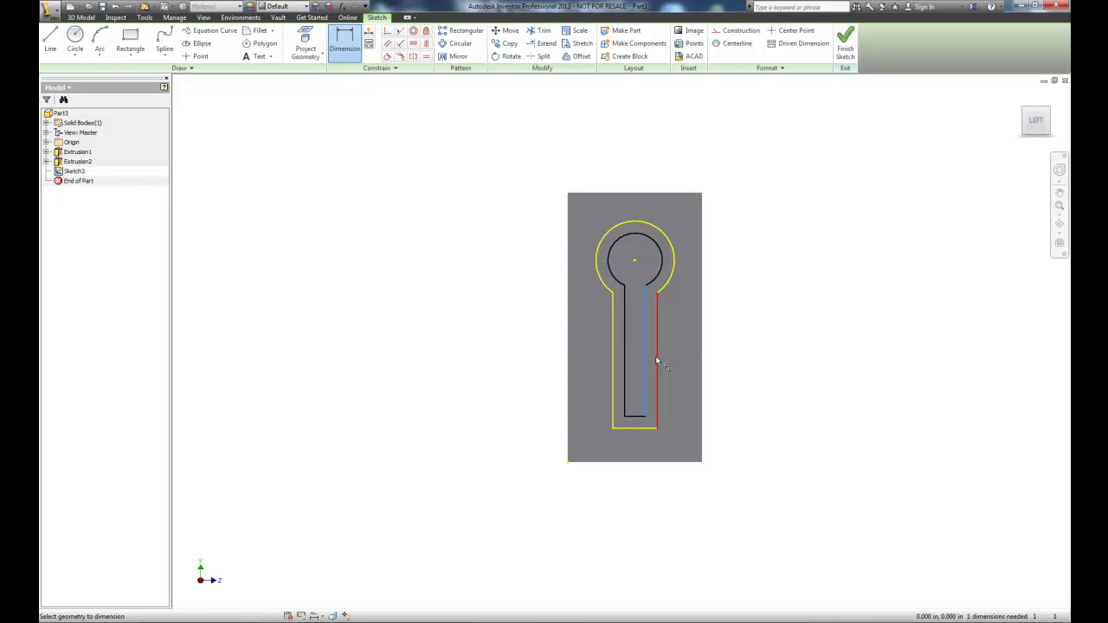
pyautogui.click(657, 363)
pyautogui.click(729, 331)
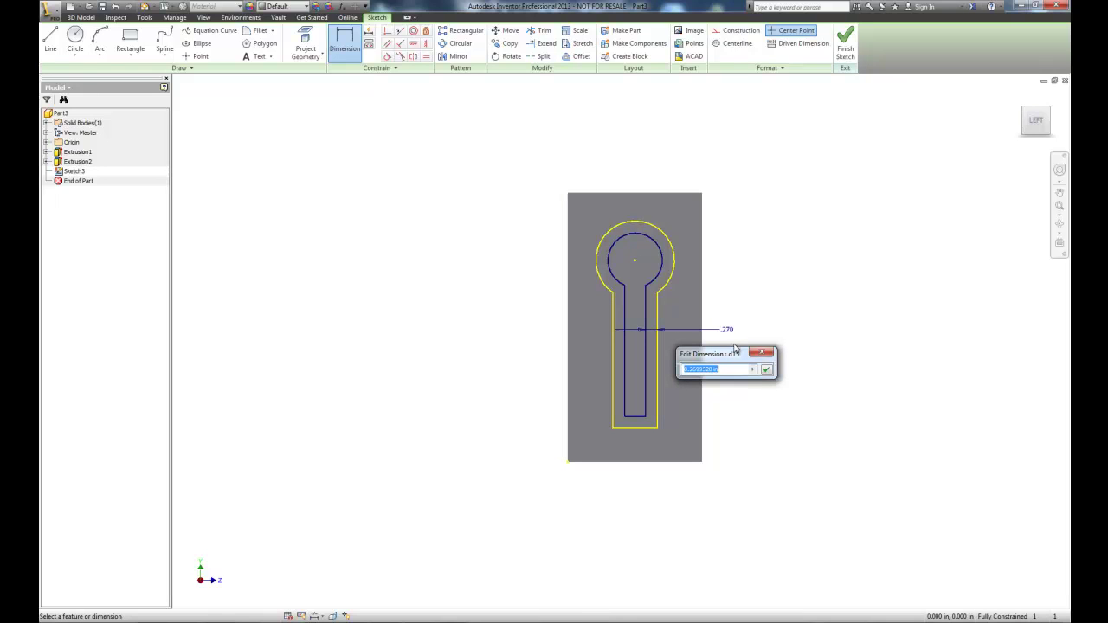
pyautogui.write('.1875')
pyautogui.press('Return')
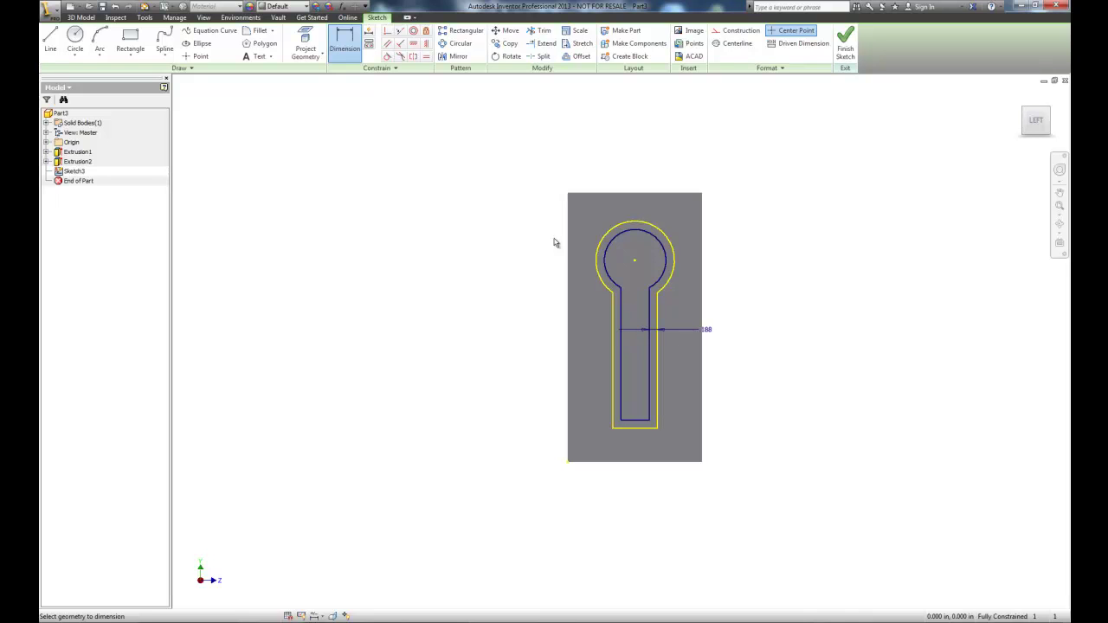
pyautogui.click(1022, 98)
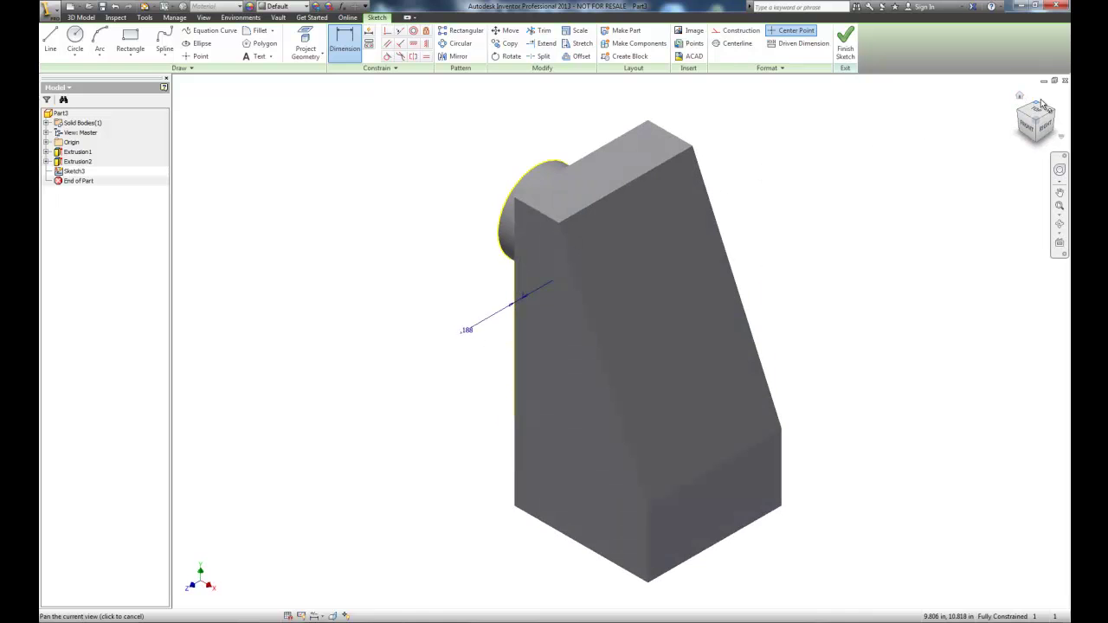
pyautogui.click(1037, 105)
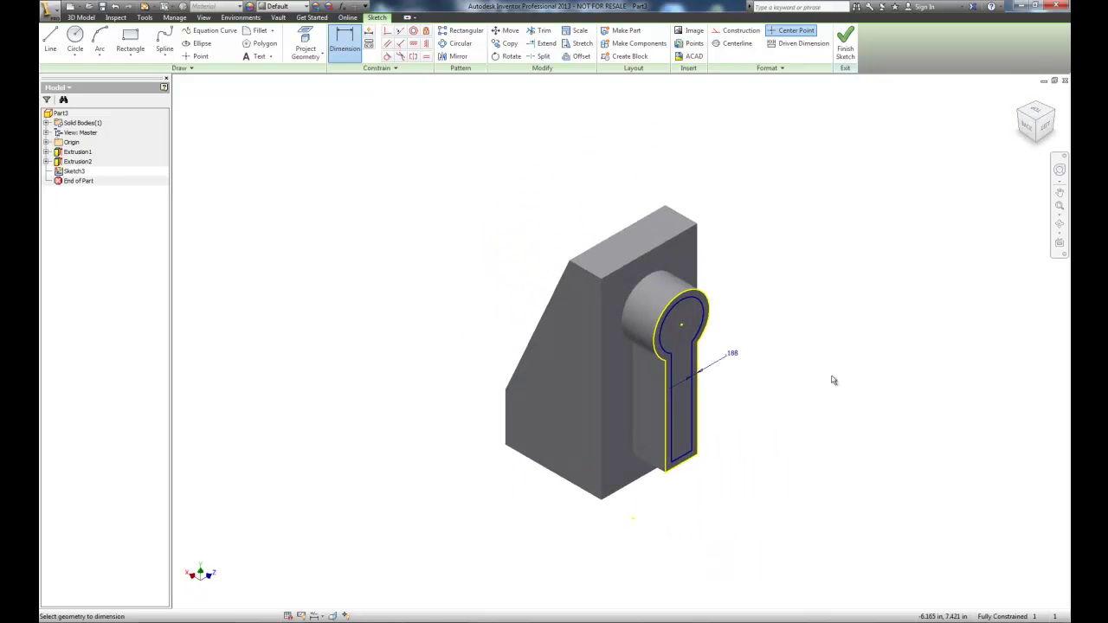
pyautogui.scroll(2, 682, 335)
pyautogui.scroll(-2, 682, 335)
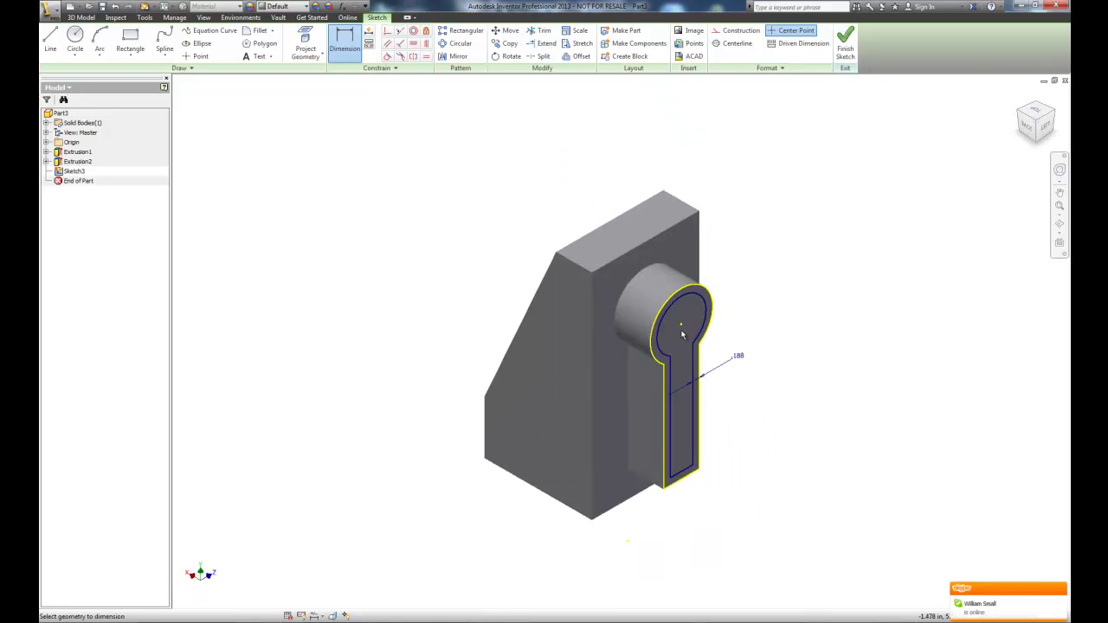
# Step: Finish Sketch3 and extrude the inner keyhole profile as a Cut 2 deep
pyautogui.click(844, 45)
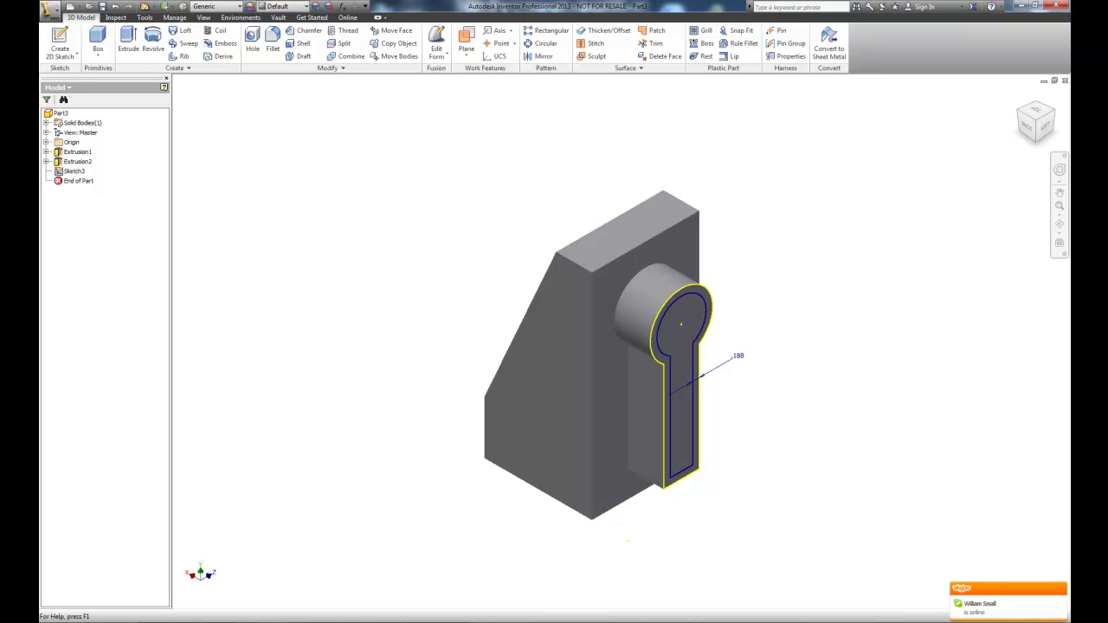
pyautogui.click(128, 43)
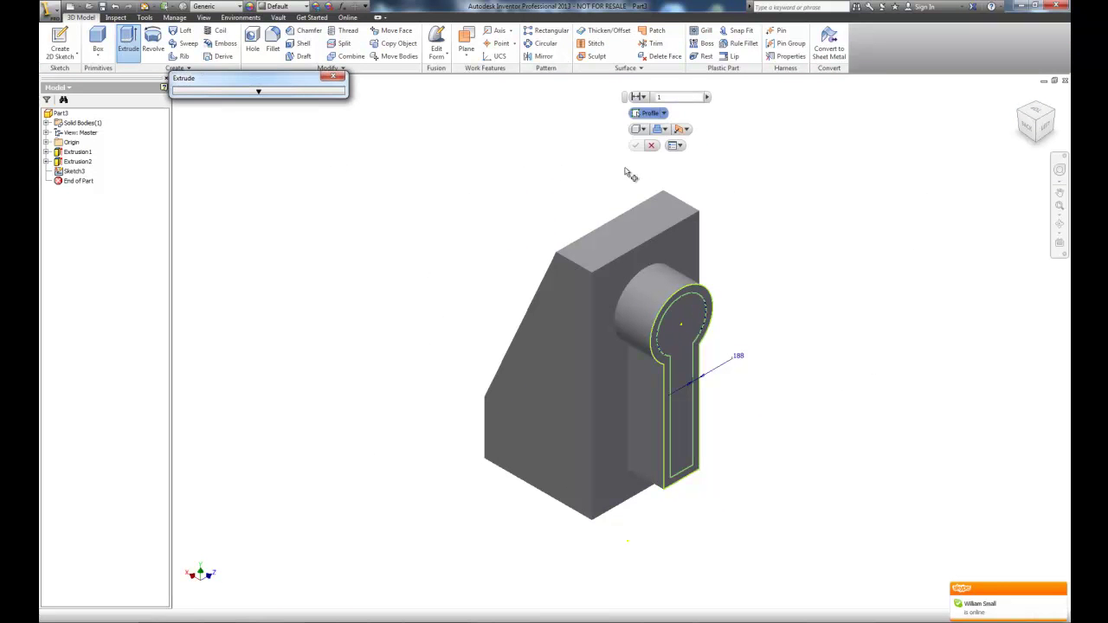
pyautogui.click(666, 130)
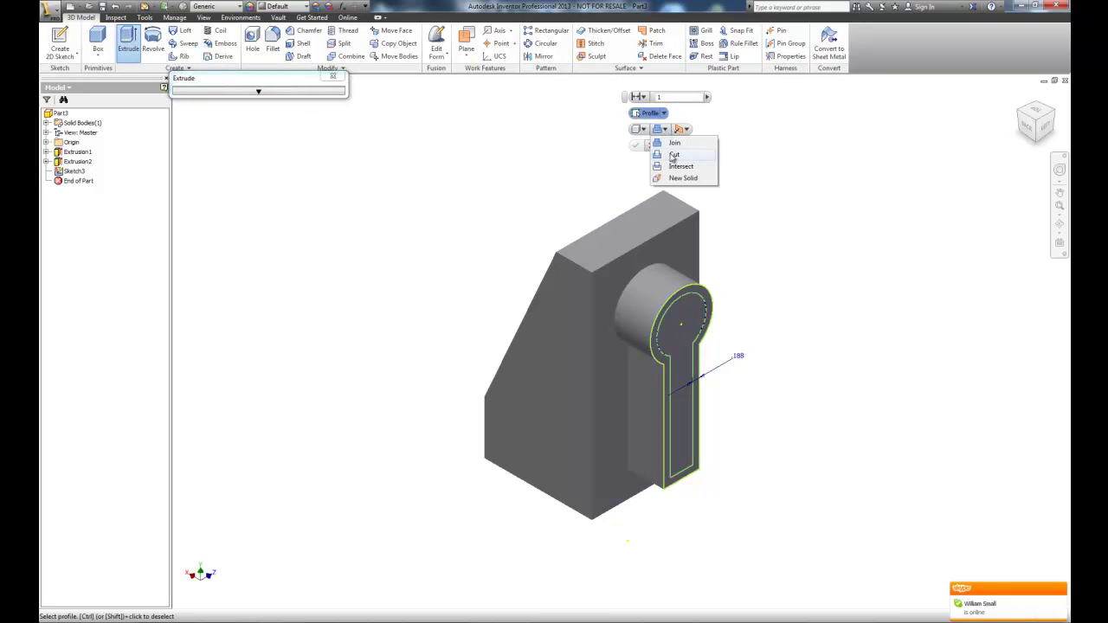
pyautogui.click(674, 155)
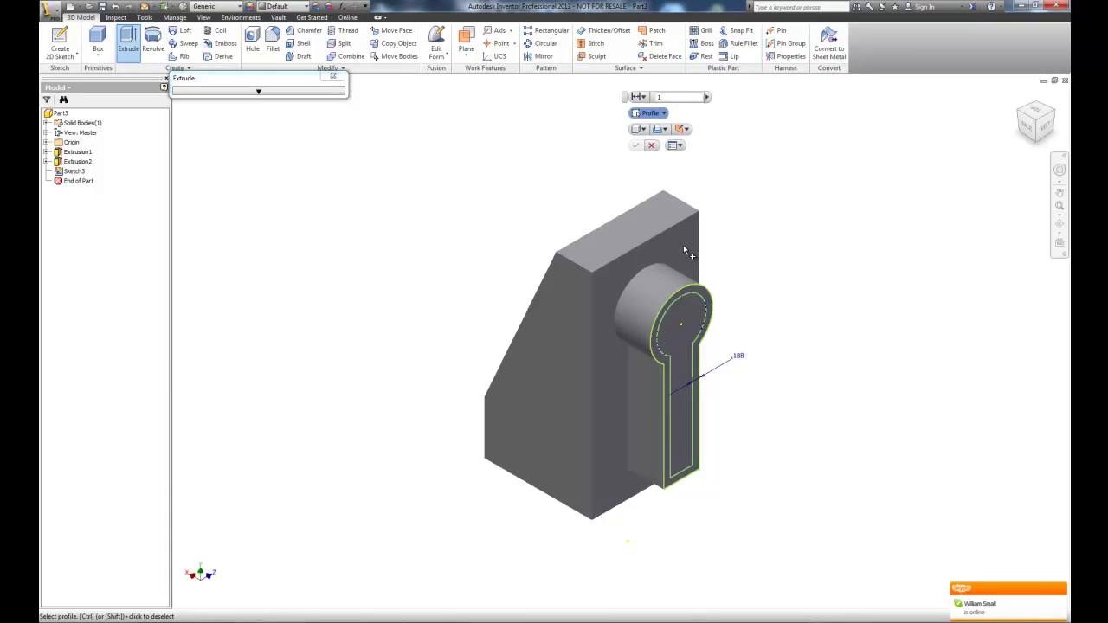
pyautogui.click(686, 324)
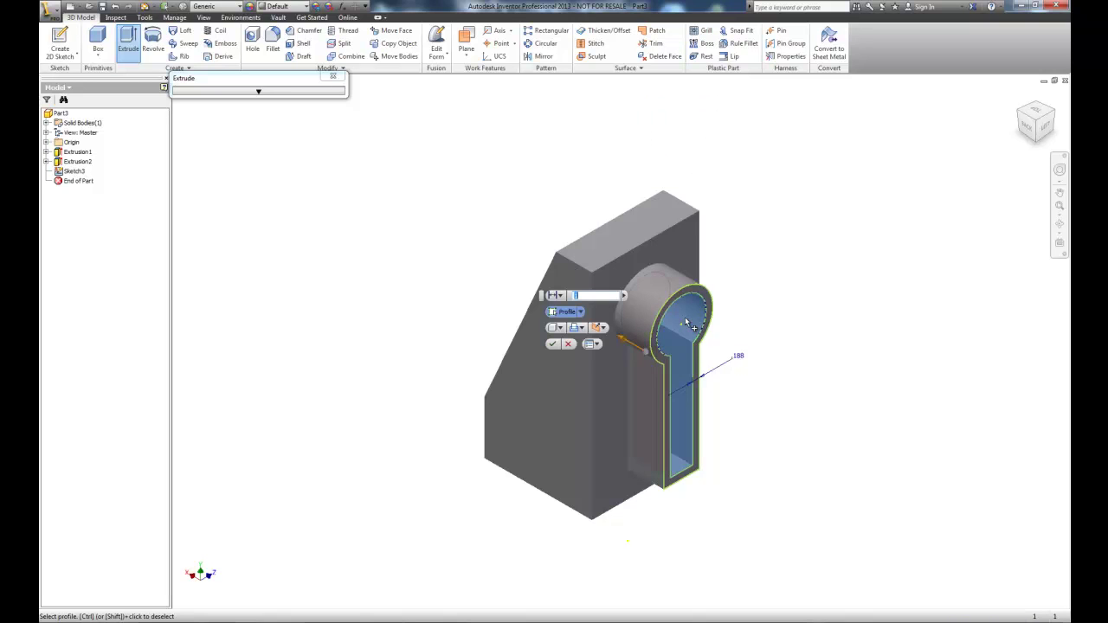
pyautogui.click(1027, 130)
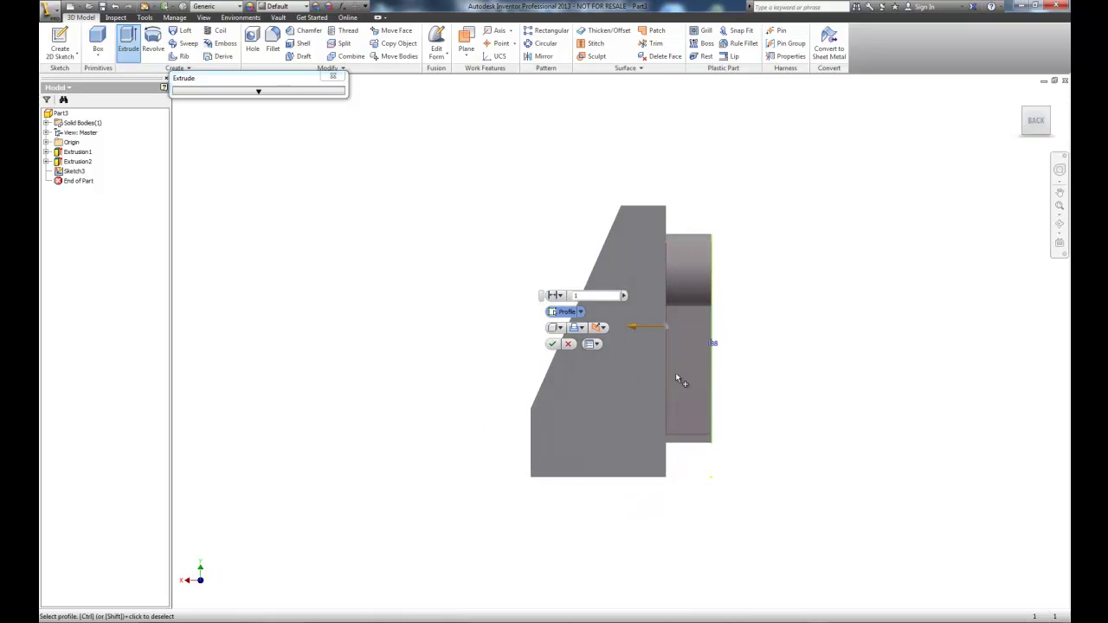
pyautogui.click(576, 296)
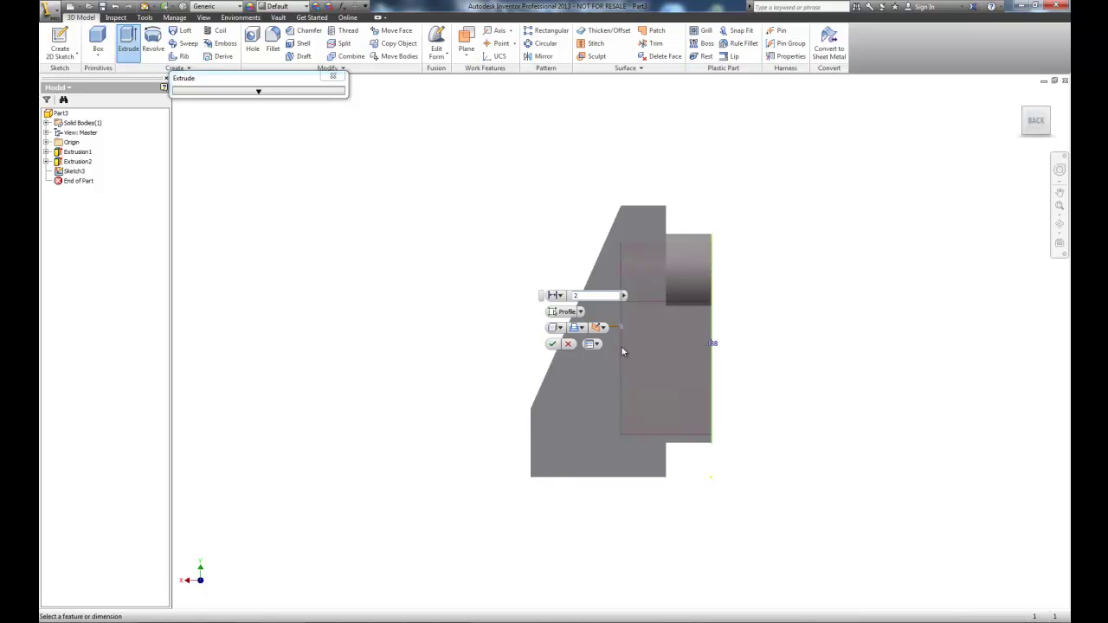
pyautogui.click(554, 345)
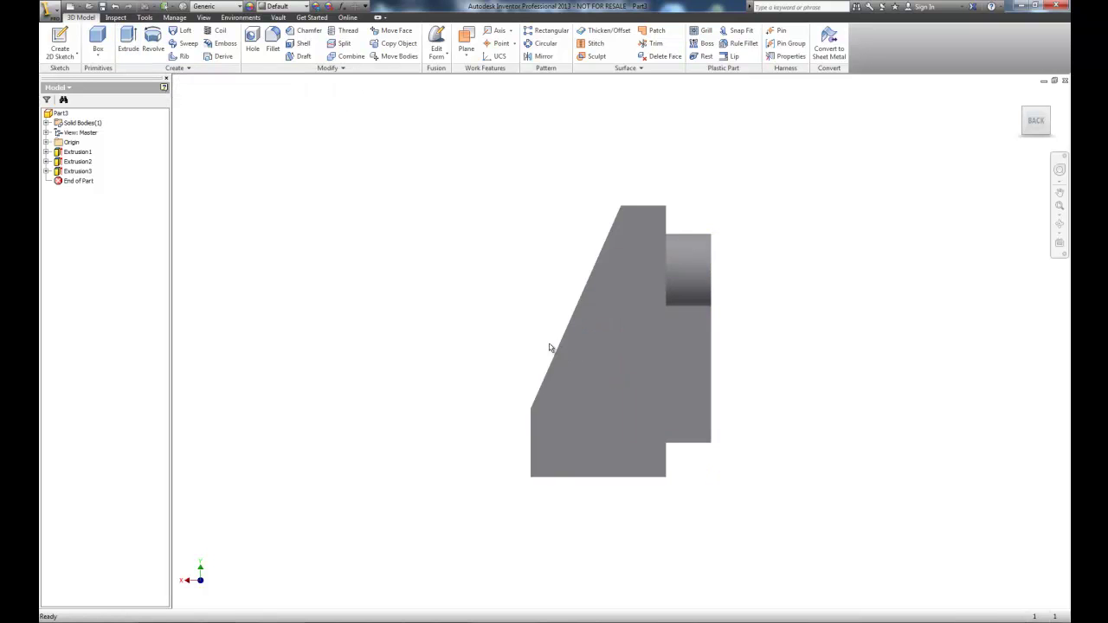
pyautogui.click(1021, 99)
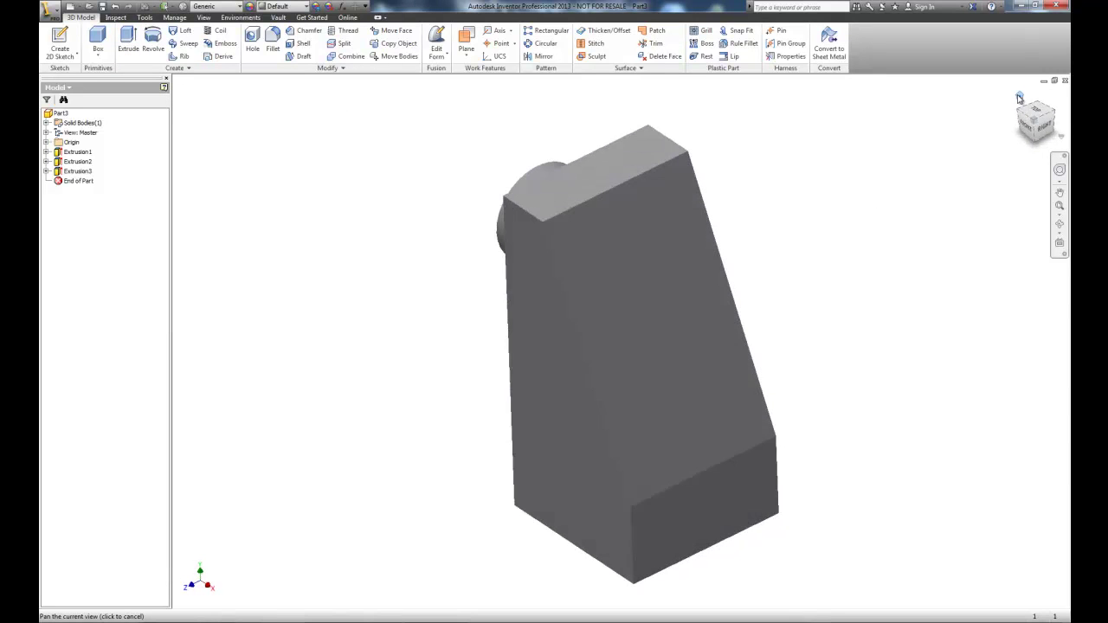
pyautogui.press('F2')
pyautogui.click(1037, 104)
pyautogui.moveTo(1043, 125)
pyautogui.mouseDown()
pyautogui.moveTo(932, 94)
pyautogui.moveTo(969, 98)
pyautogui.moveTo(586, 130)
pyautogui.moveTo(500, 183)
pyautogui.mouseUp()
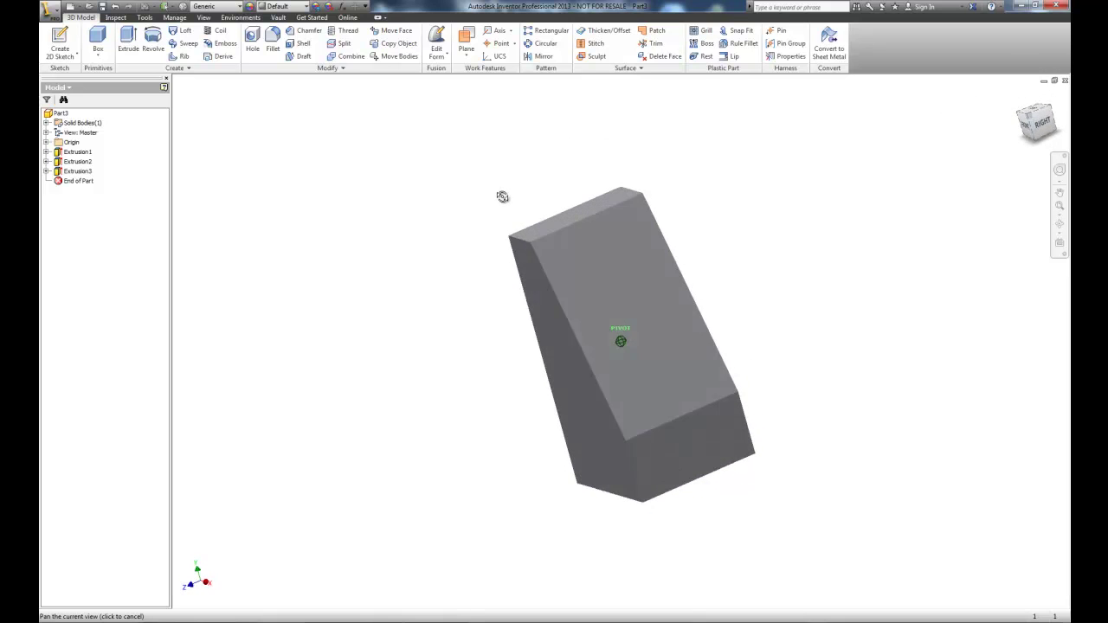
pyautogui.press('Escape')
pyautogui.press('F5')
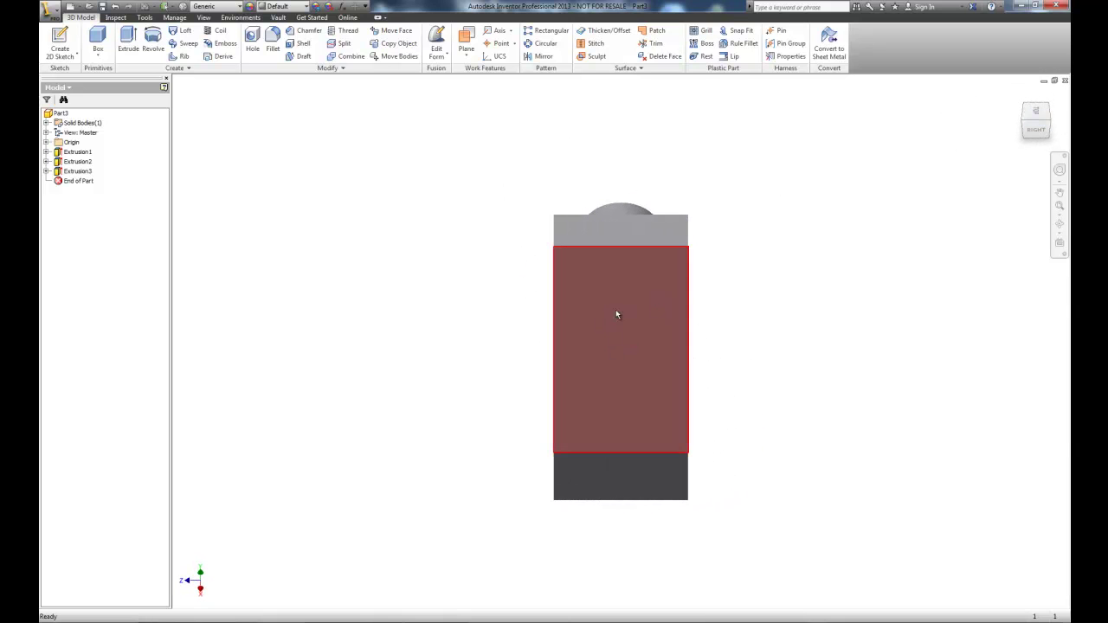
pyautogui.click(1020, 96)
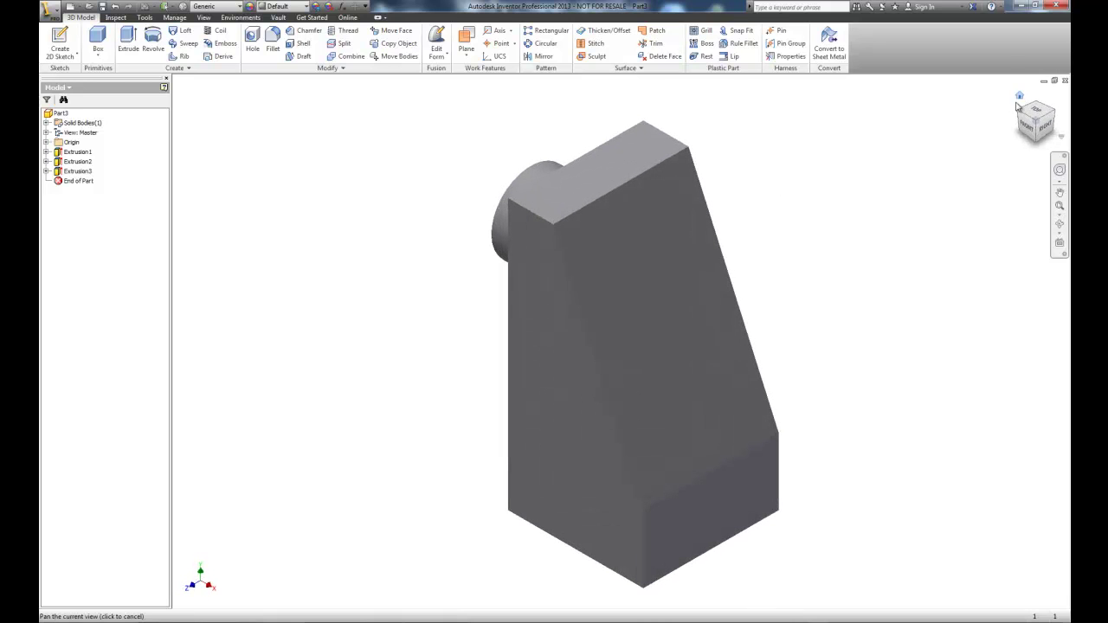
# Step: Create Sketch4 on the sloped face with an upper and a lower hole centre point
pyautogui.click(644, 290)
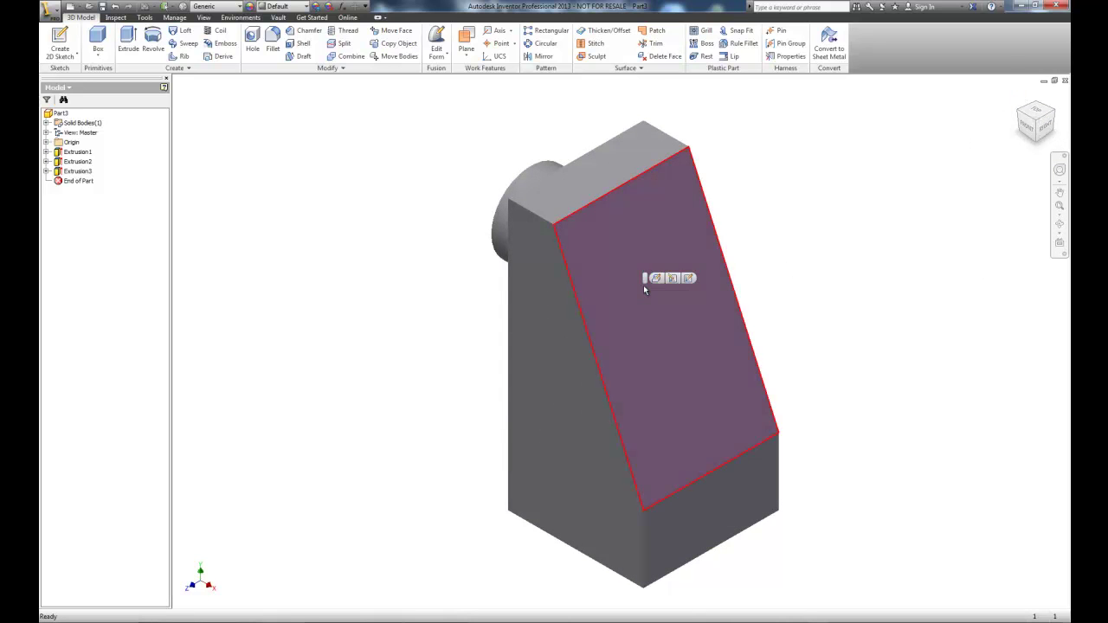
pyautogui.click(689, 279)
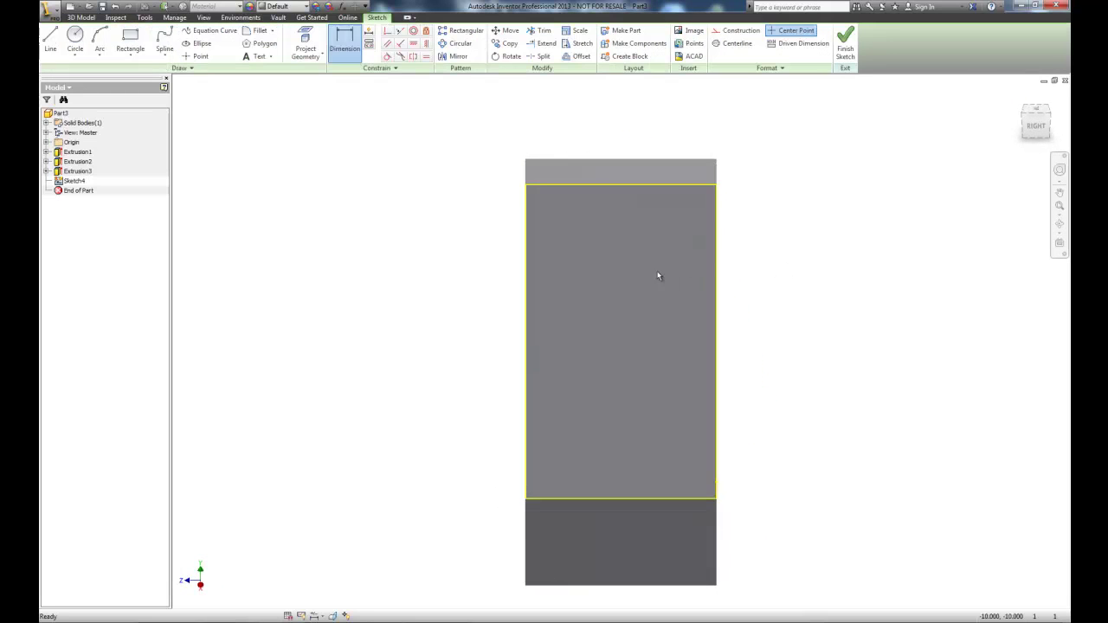
pyautogui.click(196, 57)
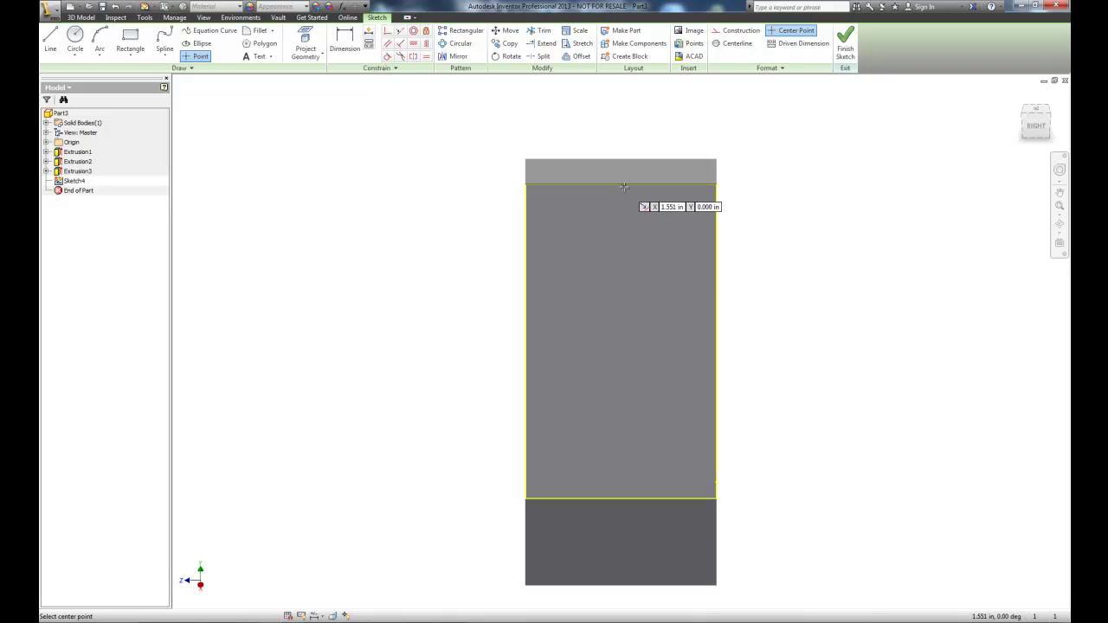
pyautogui.click(620, 257)
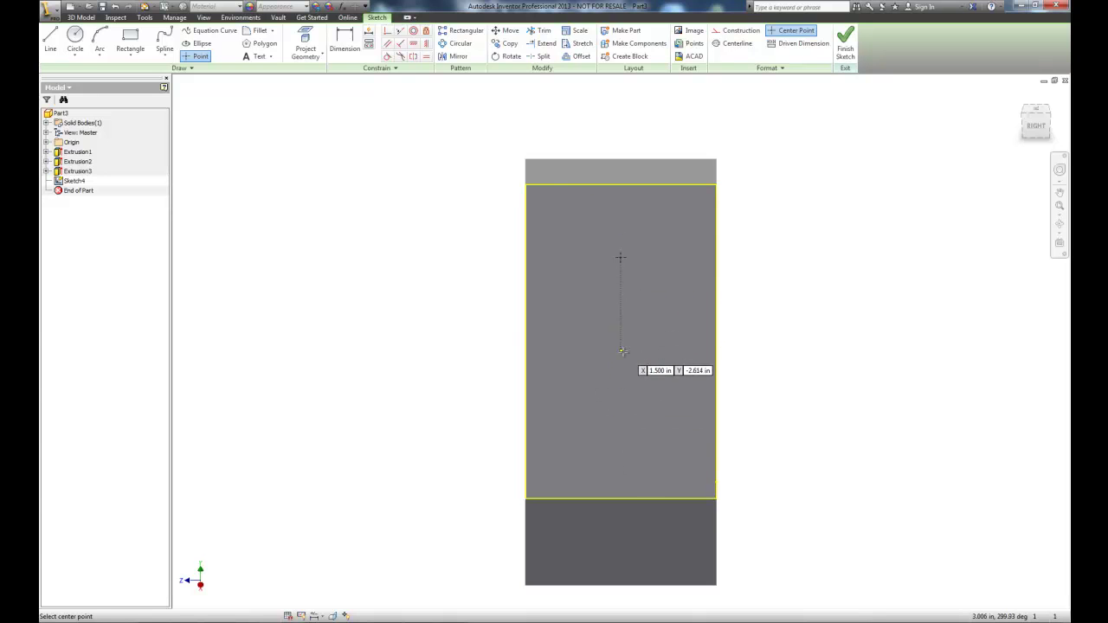
pyautogui.click(620, 400)
pyautogui.click(349, 37)
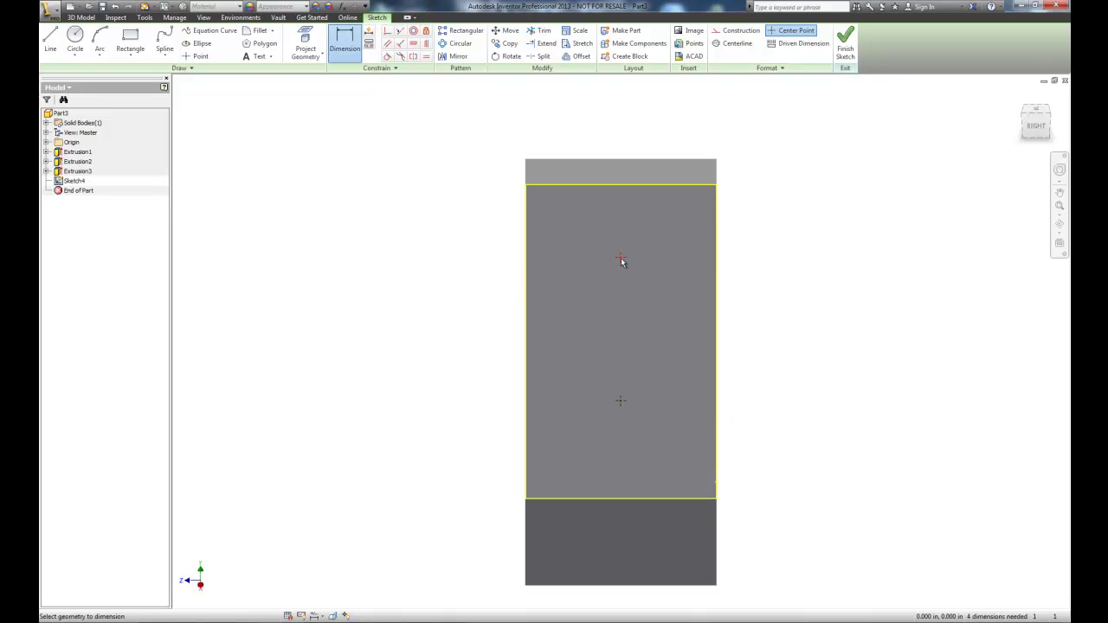
# Step: Dimension the upper centre 1.25 from the top edge and the lower centre 1.5 from the bottom
pyautogui.click(621, 259)
pyautogui.click(638, 184)
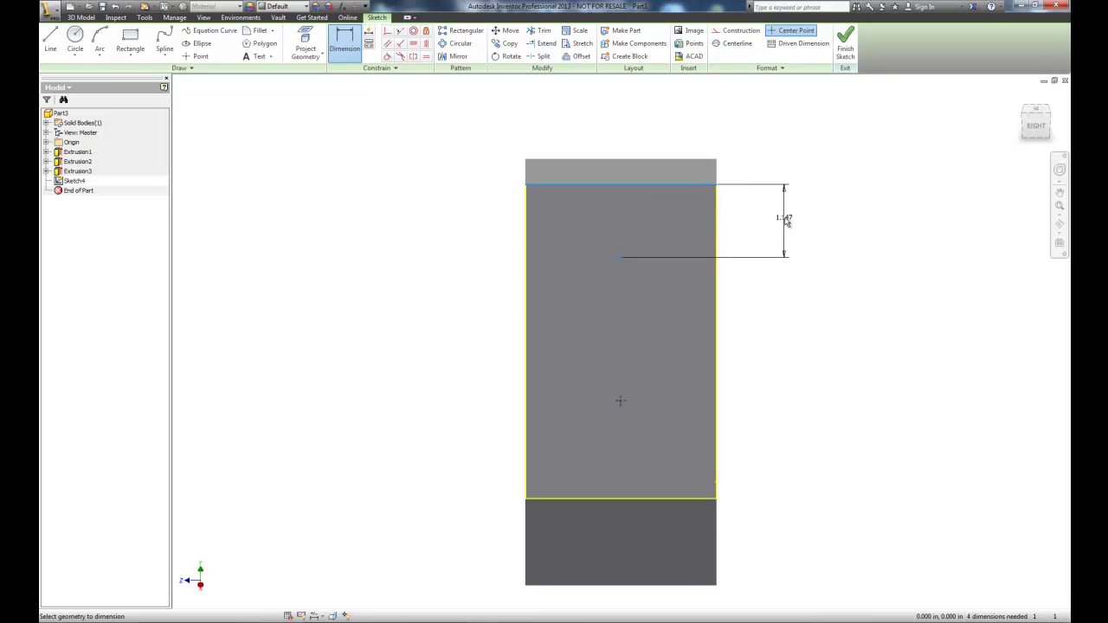
pyautogui.click(786, 221)
pyautogui.write('1.25')
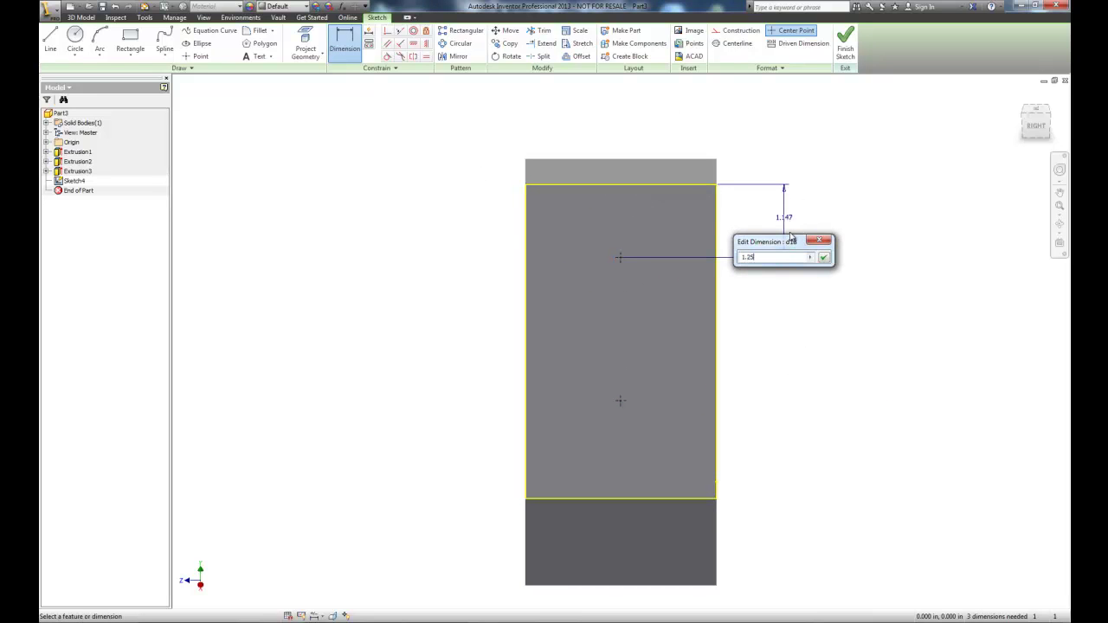
pyautogui.press('Return')
pyautogui.click(620, 403)
pyautogui.click(608, 499)
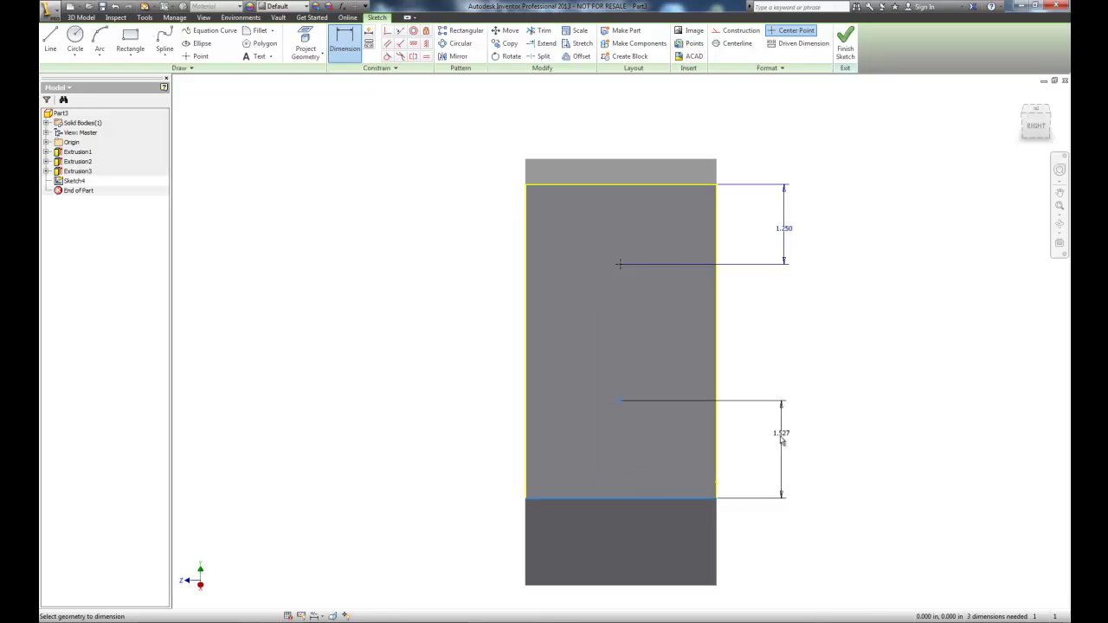
pyautogui.click(778, 445)
pyautogui.write('1.50')
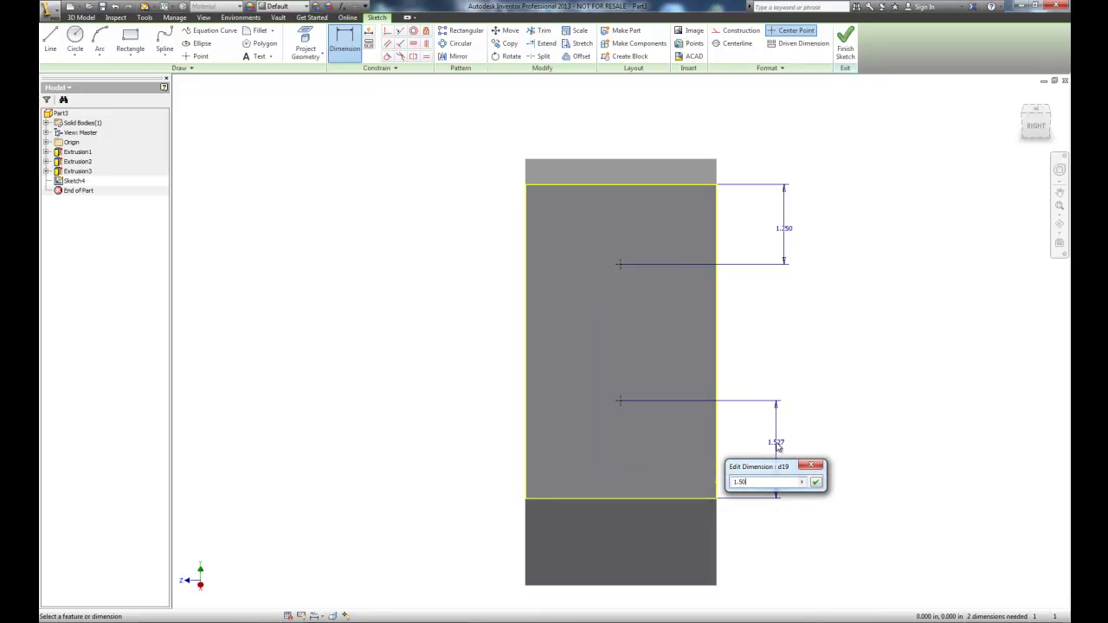
pyautogui.press('Return')
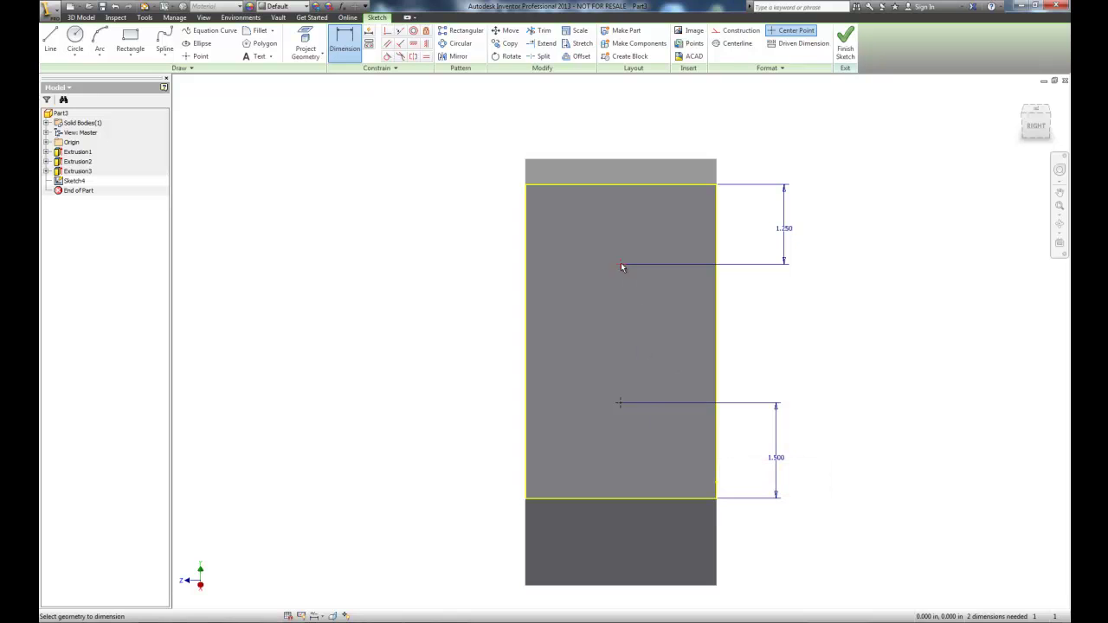
# Step: Set the upper centre 1.500 from the left edge and align both centres vertically
pyautogui.click(621, 265)
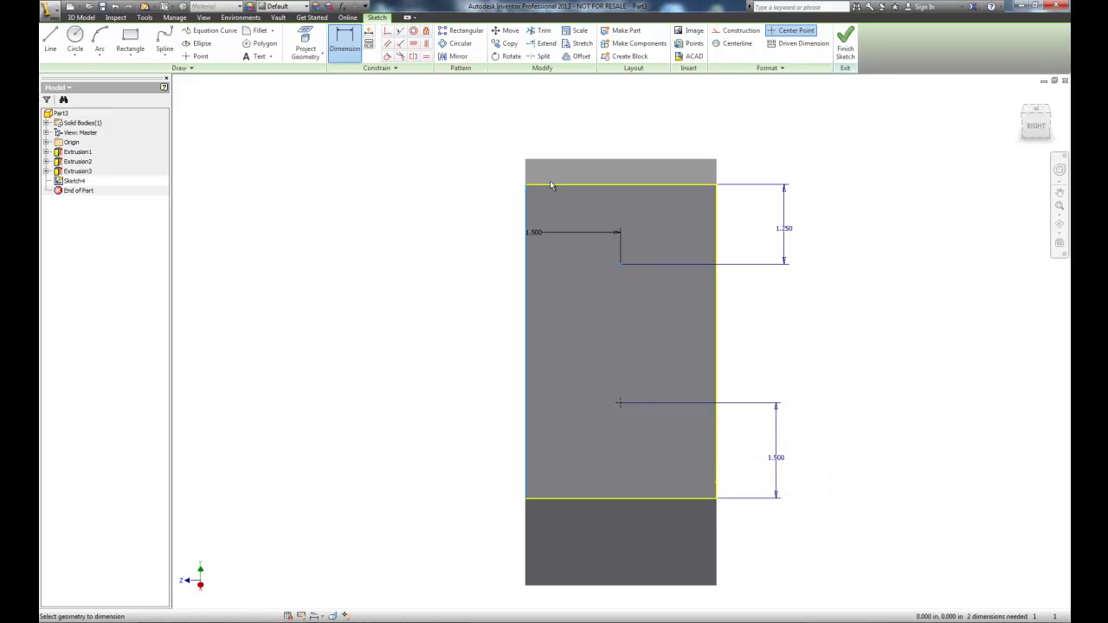
pyautogui.click(569, 113)
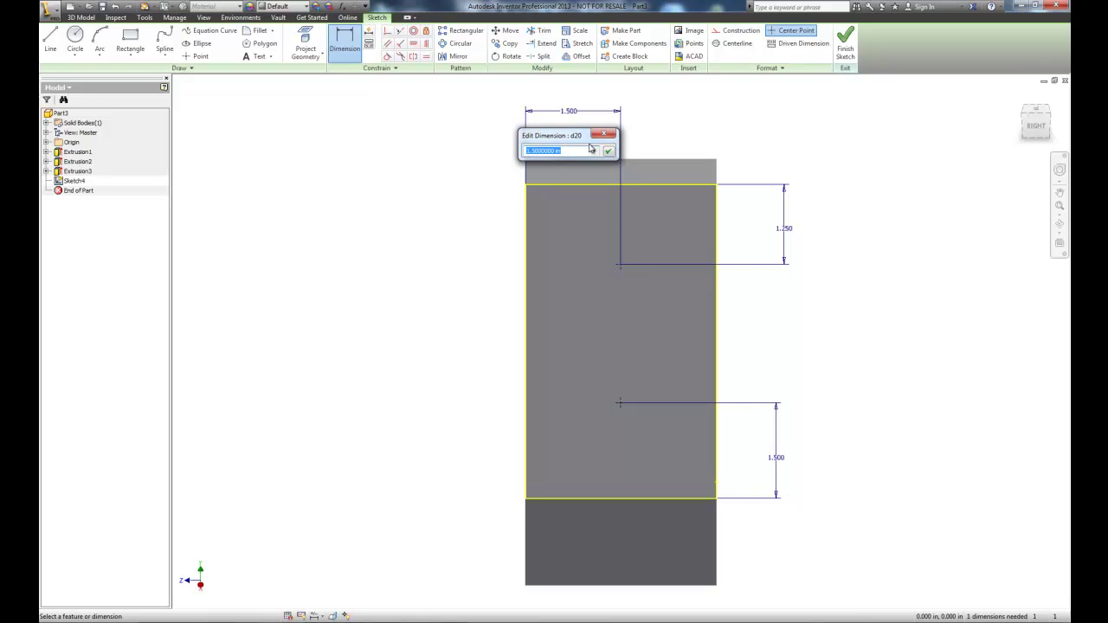
pyautogui.click(608, 151)
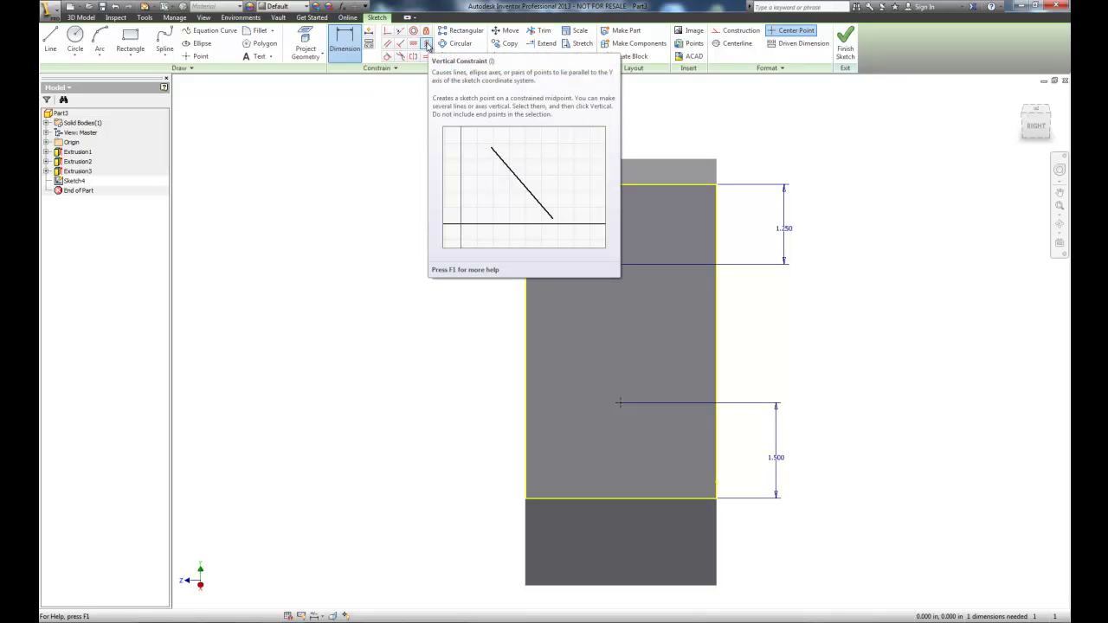
pyautogui.click(426, 45)
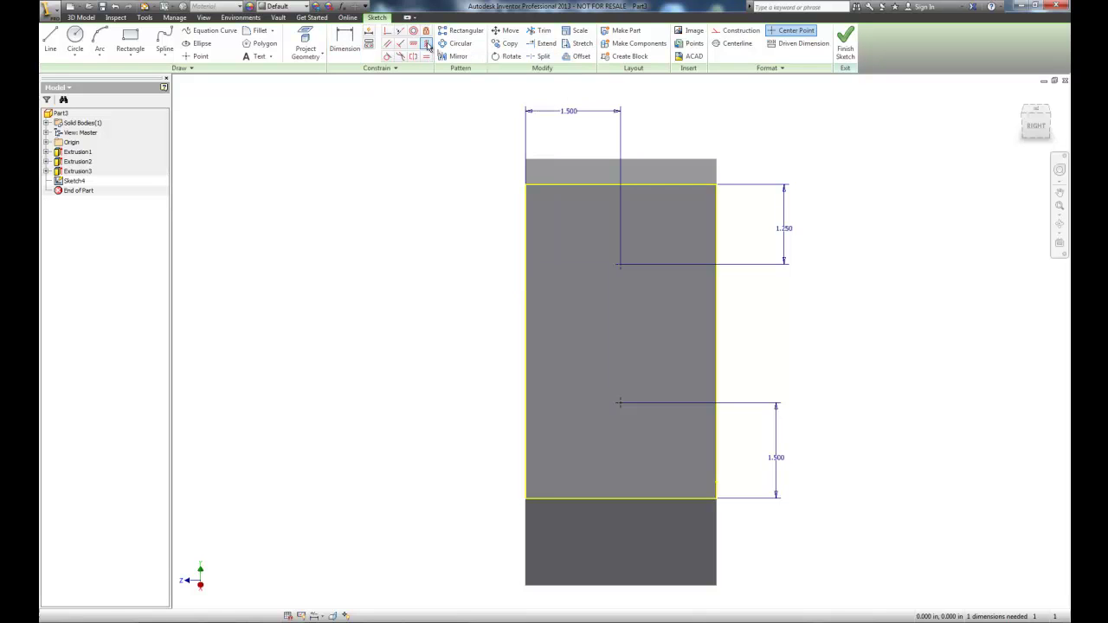
pyautogui.click(619, 266)
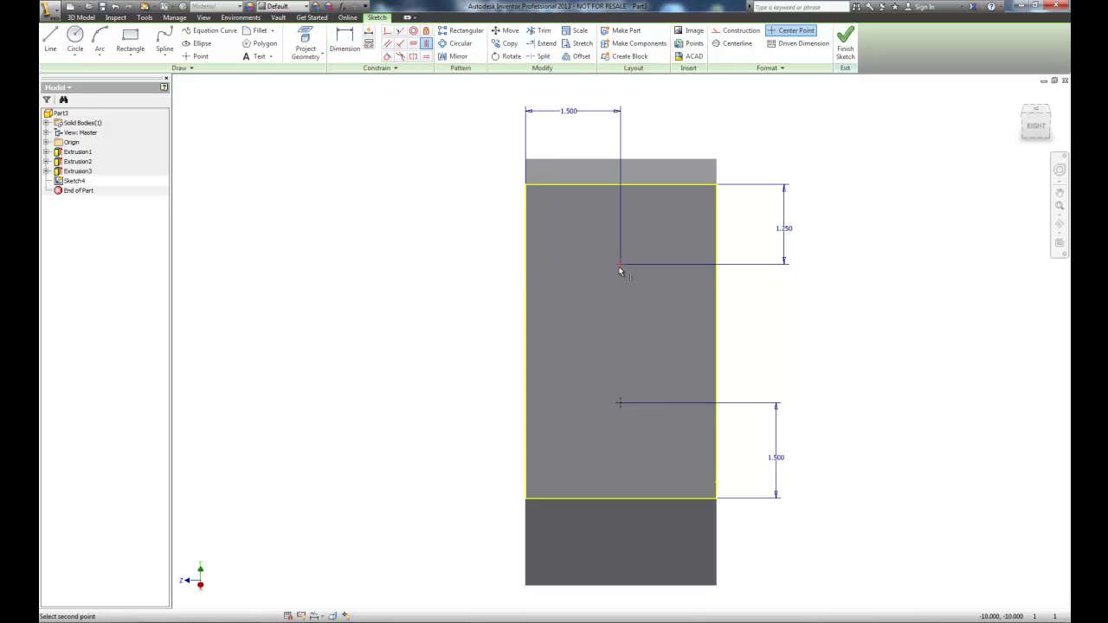
pyautogui.click(620, 407)
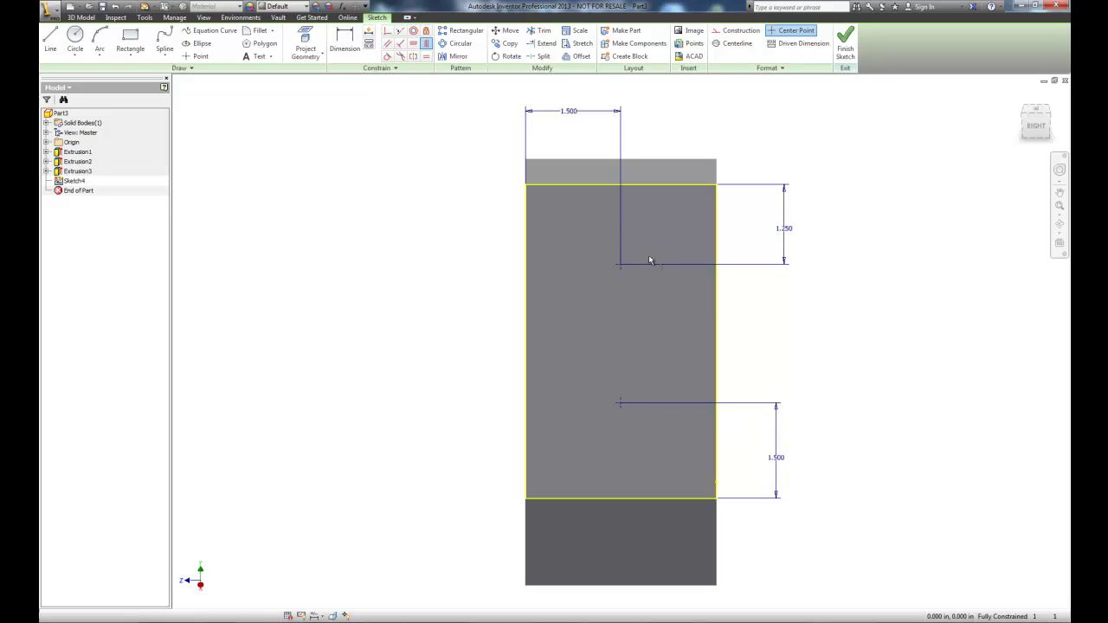
# Step: Finish Sketch4 and create Hole1 with 0.5 in diameter holes at both centre points
pyautogui.click(845, 45)
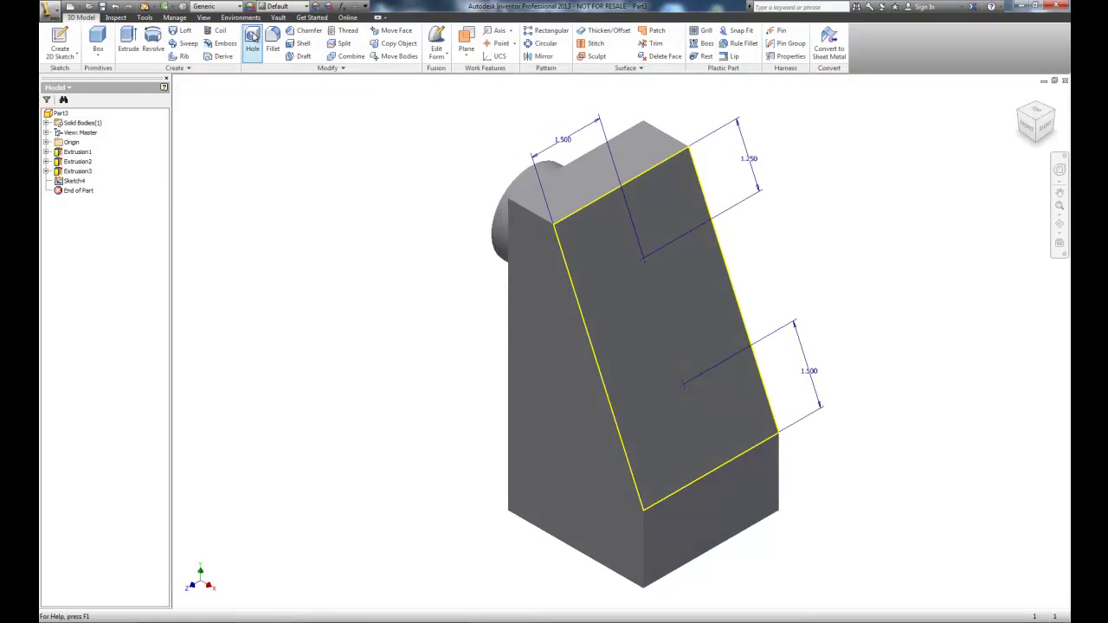
pyautogui.click(254, 35)
pyautogui.moveTo(684, 67); pyautogui.dragTo(339, 114)
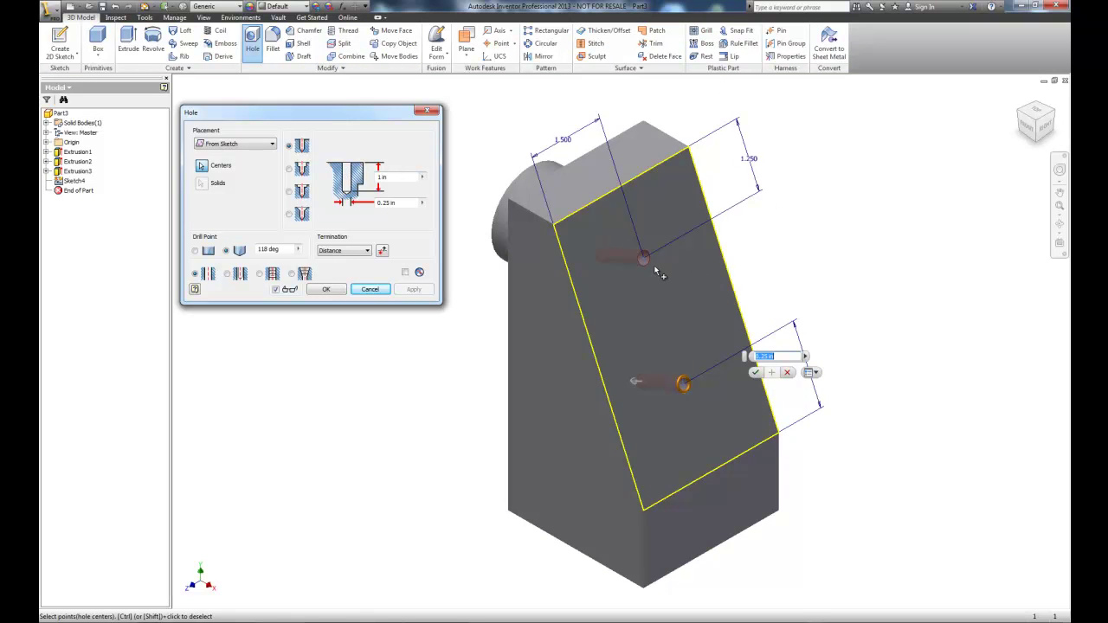
pyautogui.click(386, 202)
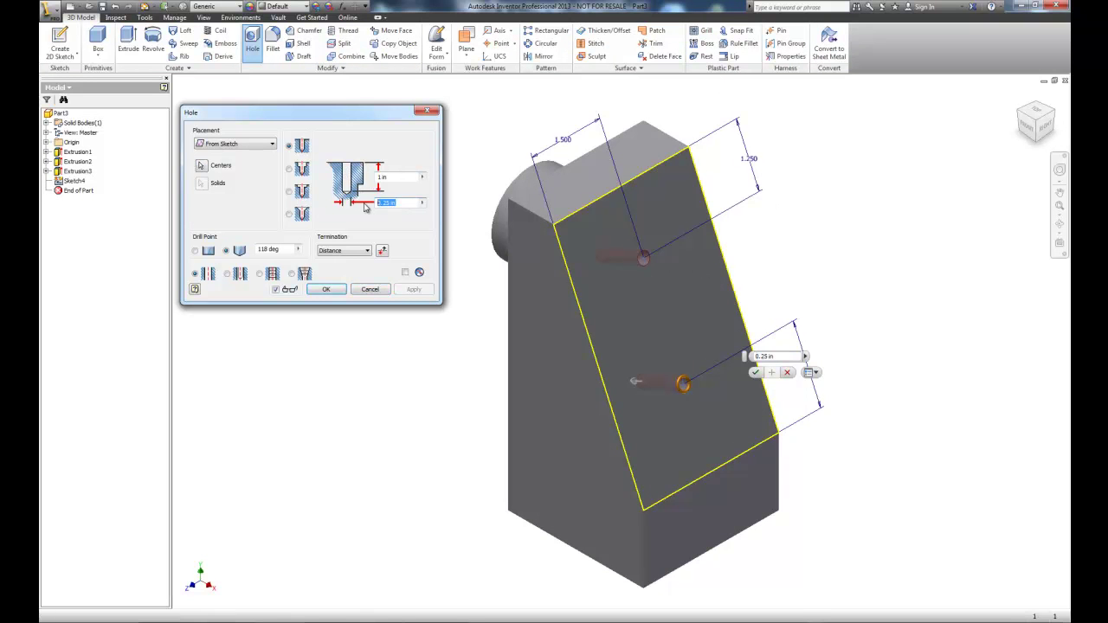
pyautogui.write('.5')
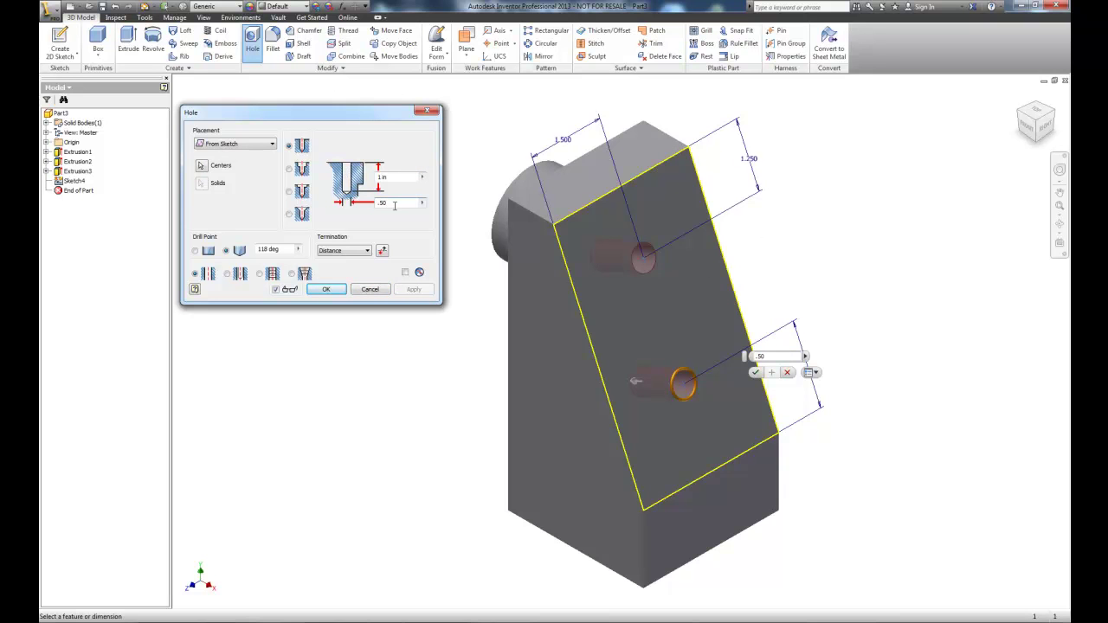
pyautogui.click(1032, 137)
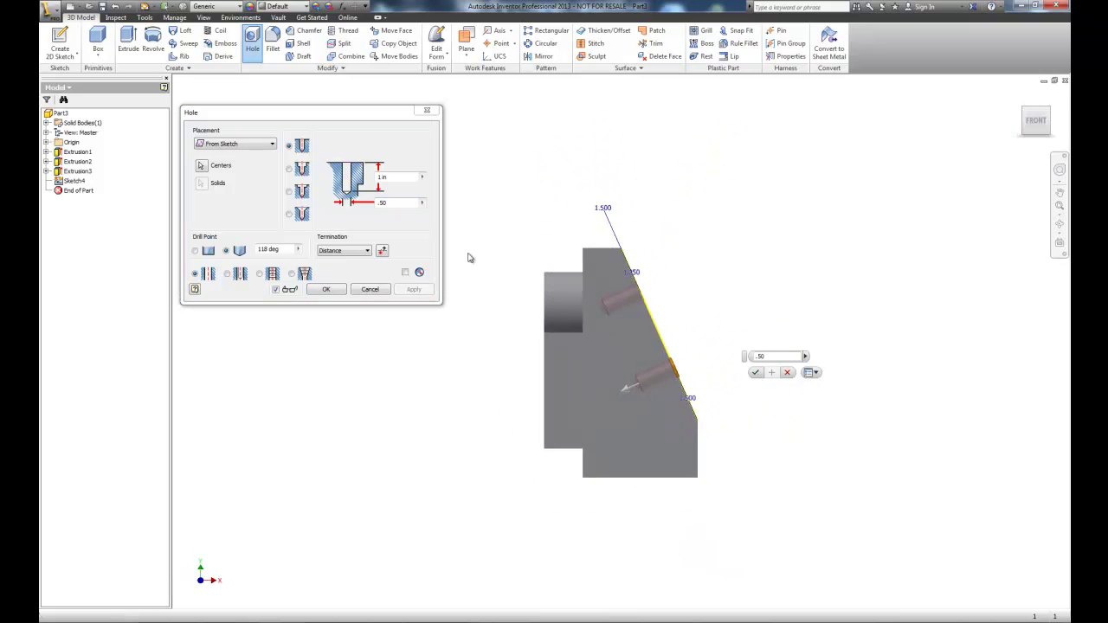
pyautogui.click(1019, 96)
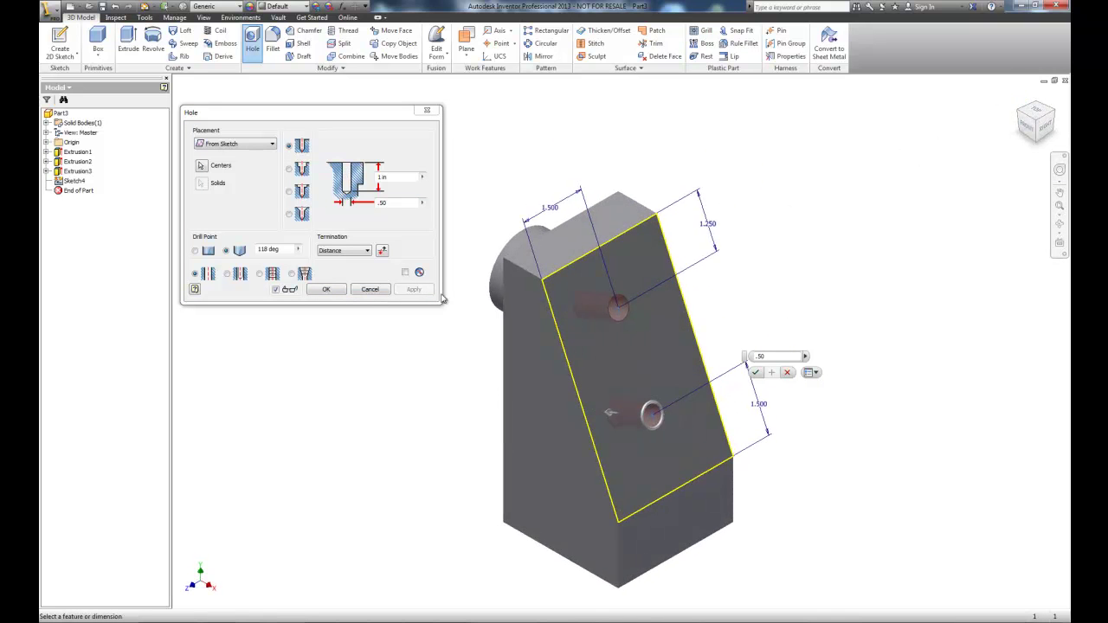
pyautogui.click(327, 291)
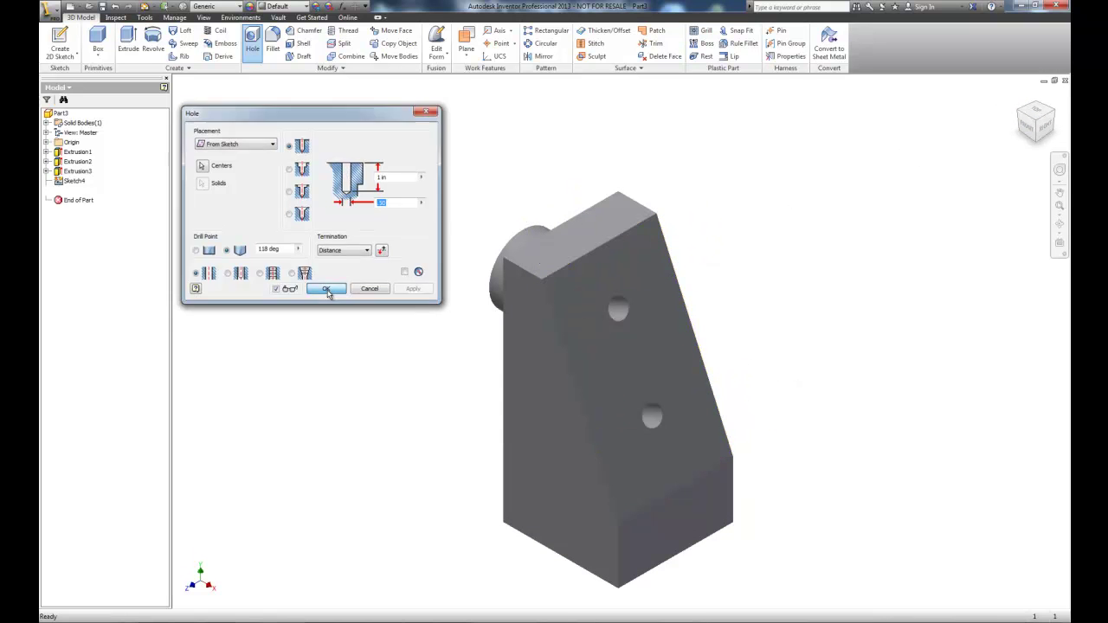
pyautogui.moveTo(1039, 125)
pyautogui.mouseDown()
pyautogui.moveTo(941, 108)
pyautogui.moveTo(967, 119)
pyautogui.moveTo(949, 119)
pyautogui.moveTo(958, 119)
pyautogui.moveTo(935, 104)
pyautogui.moveTo(944, 116)
pyautogui.moveTo(1030, 126)
pyautogui.moveTo(188, 124)
pyautogui.mouseUp()
# Step: Edit Hole1 to set the hole depth to 1.50, then inspect the block's underside
pyautogui.press('Escape')
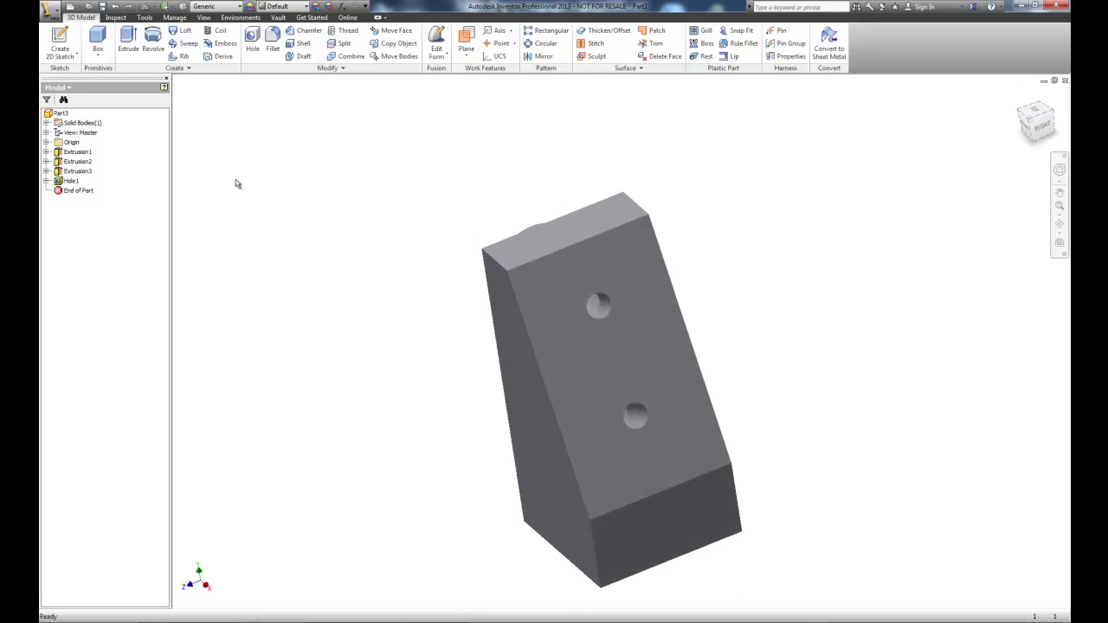
pyautogui.rightClick(72, 183)
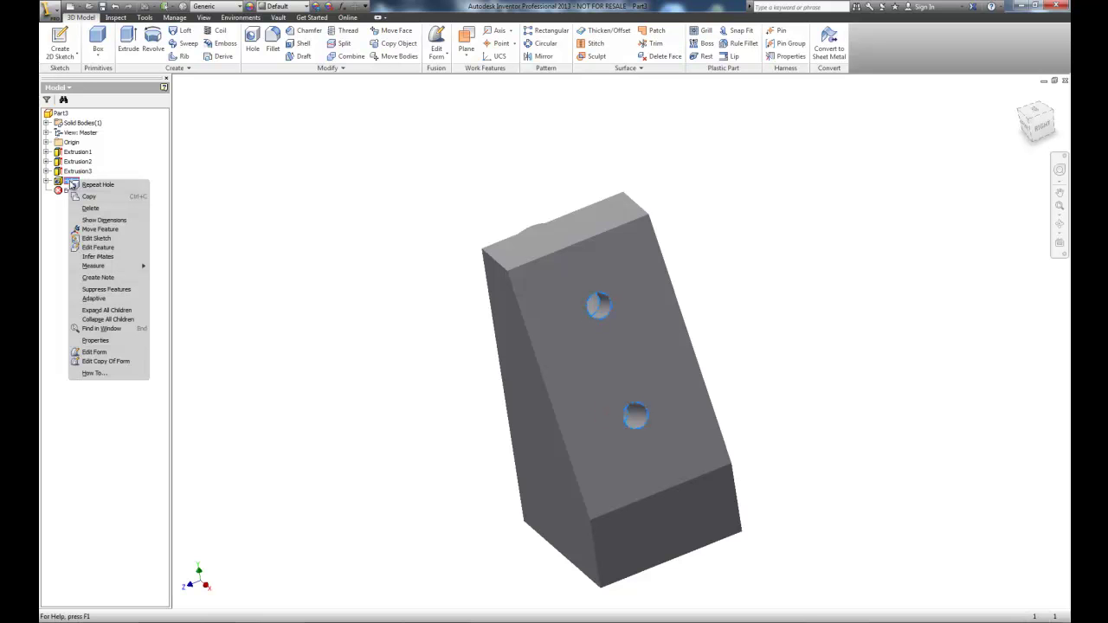
pyautogui.click(110, 248)
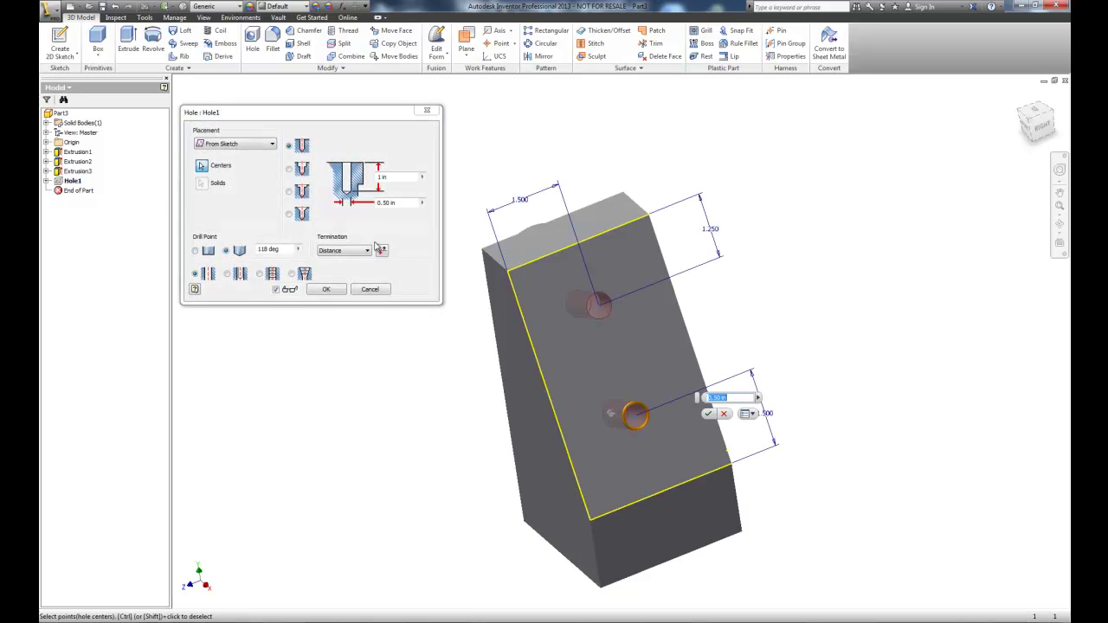
pyautogui.click(381, 177)
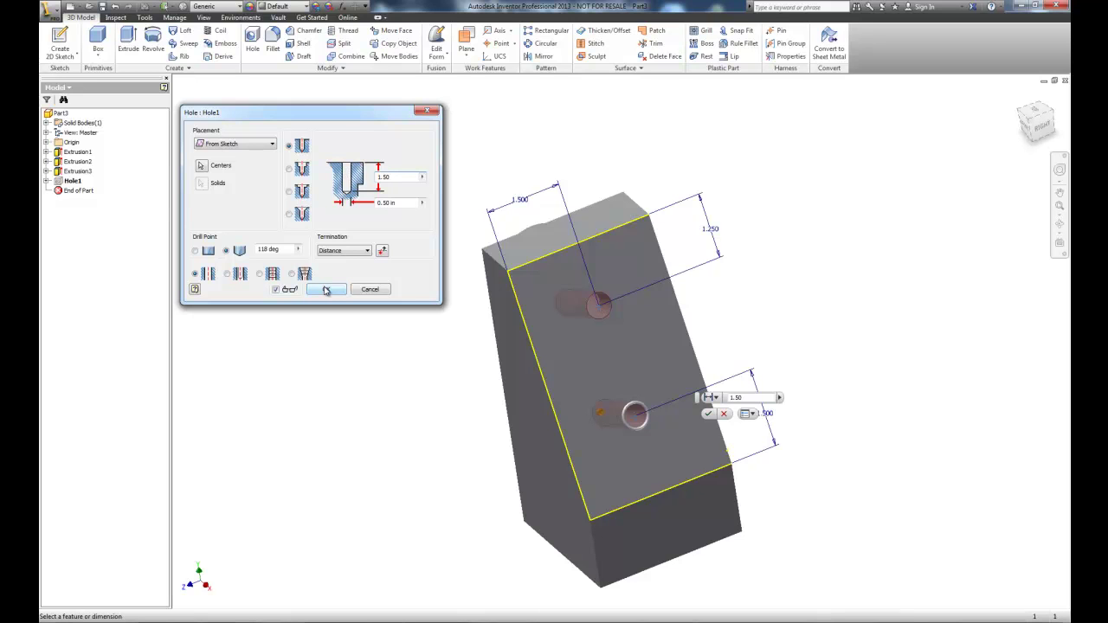
pyautogui.click(327, 291)
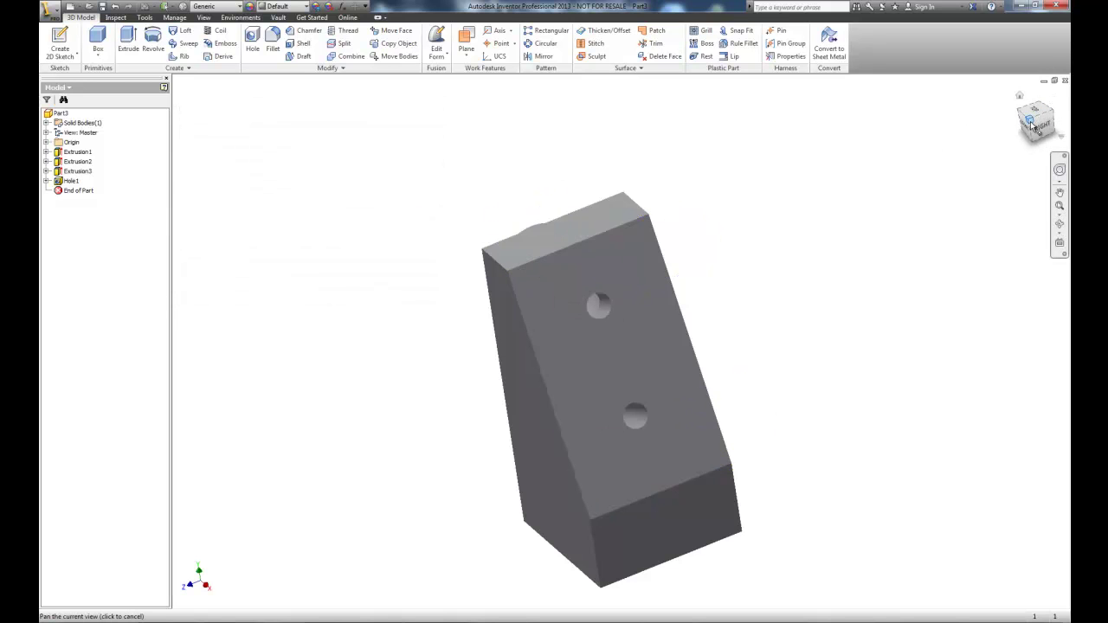
pyautogui.moveTo(1033, 128)
pyautogui.mouseDown()
pyautogui.moveTo(1026, 116)
pyautogui.moveTo(949, 115)
pyautogui.moveTo(972, 113)
pyautogui.moveTo(261, 91)
pyautogui.moveTo(535, 77)
pyautogui.mouseUp()
pyautogui.moveTo(534, 599); pyautogui.dragTo(463, 453)
# Step: Place a new hole on the bottom face, 1.50 from the left and bottom edges
pyautogui.press('Escape')
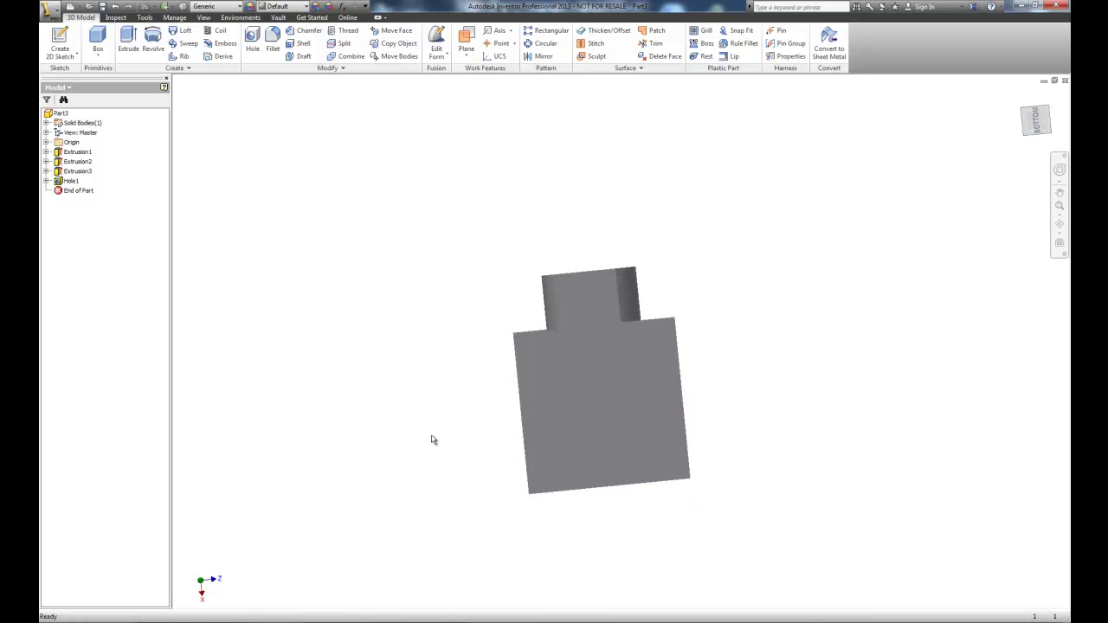
pyautogui.click(253, 40)
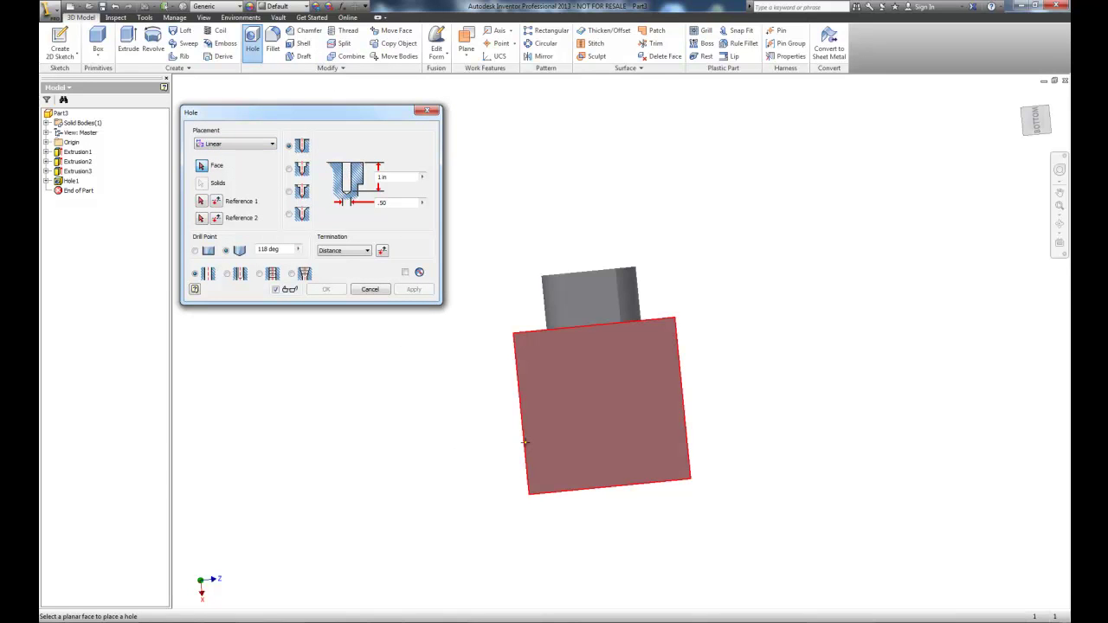
pyautogui.click(597, 402)
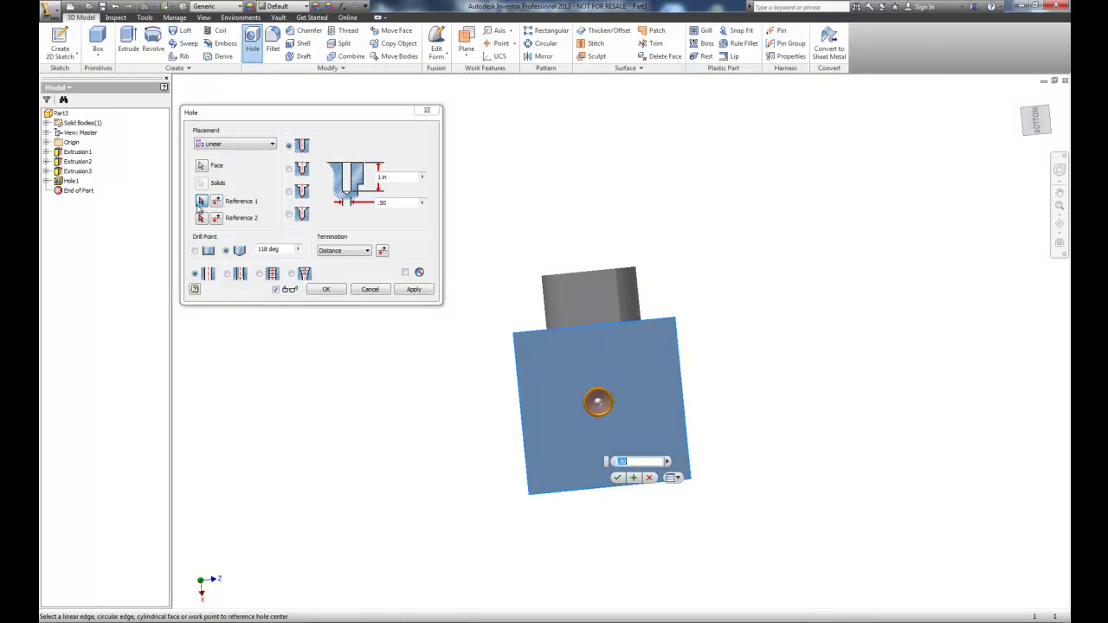
pyautogui.click(522, 405)
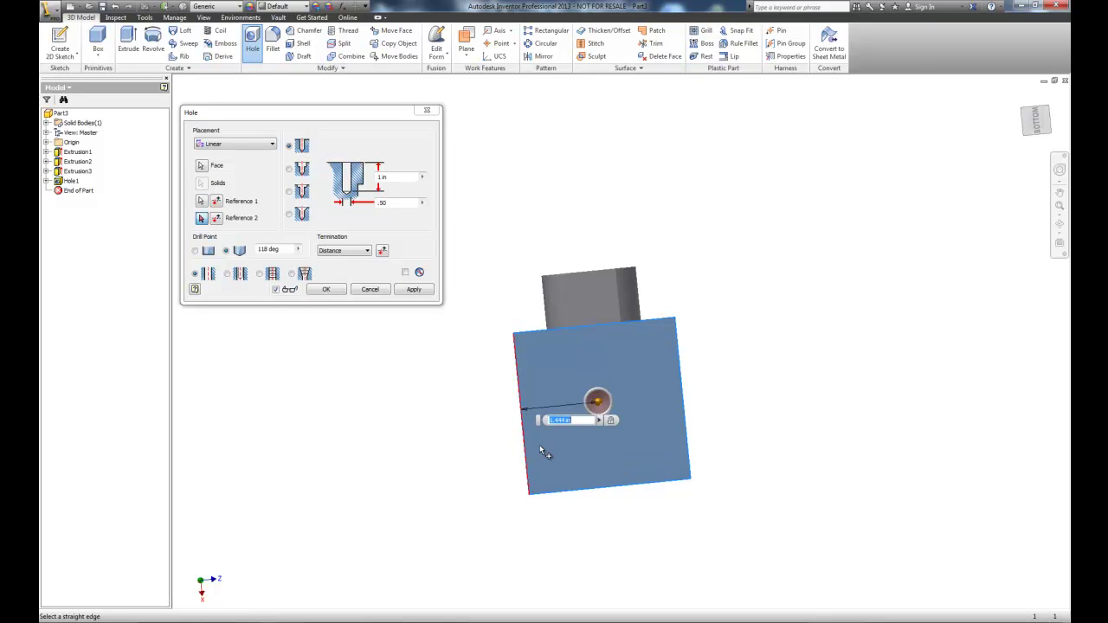
pyautogui.write('1.50')
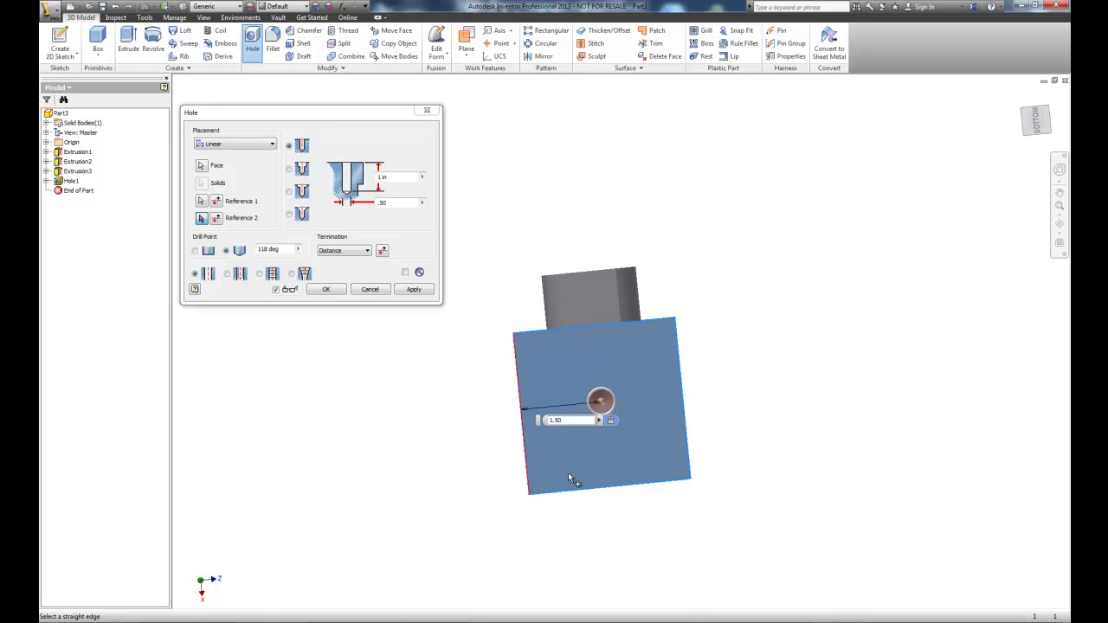
pyautogui.click(617, 489)
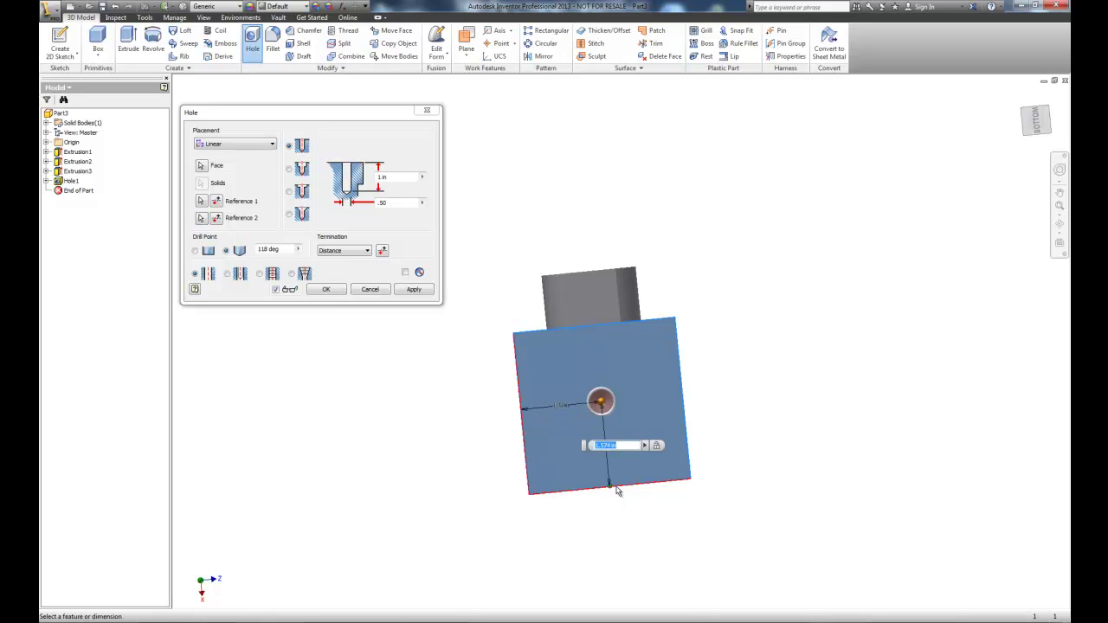
pyautogui.write('1.50')
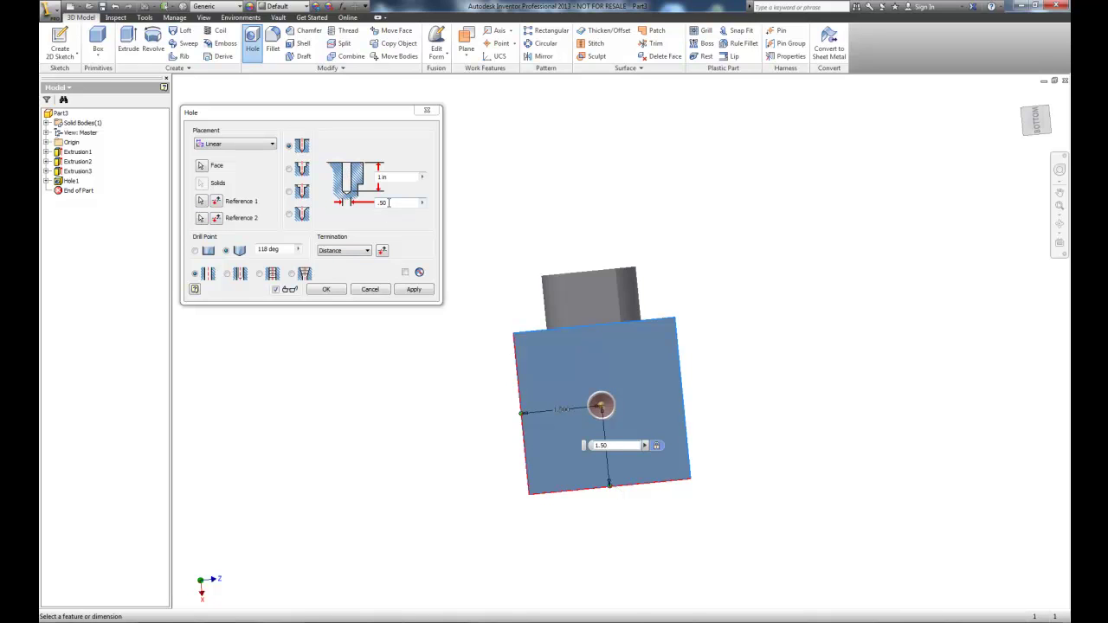
# Step: Check the hole preview from the home, front, left and oblique views
pyautogui.moveTo(1020, 97)
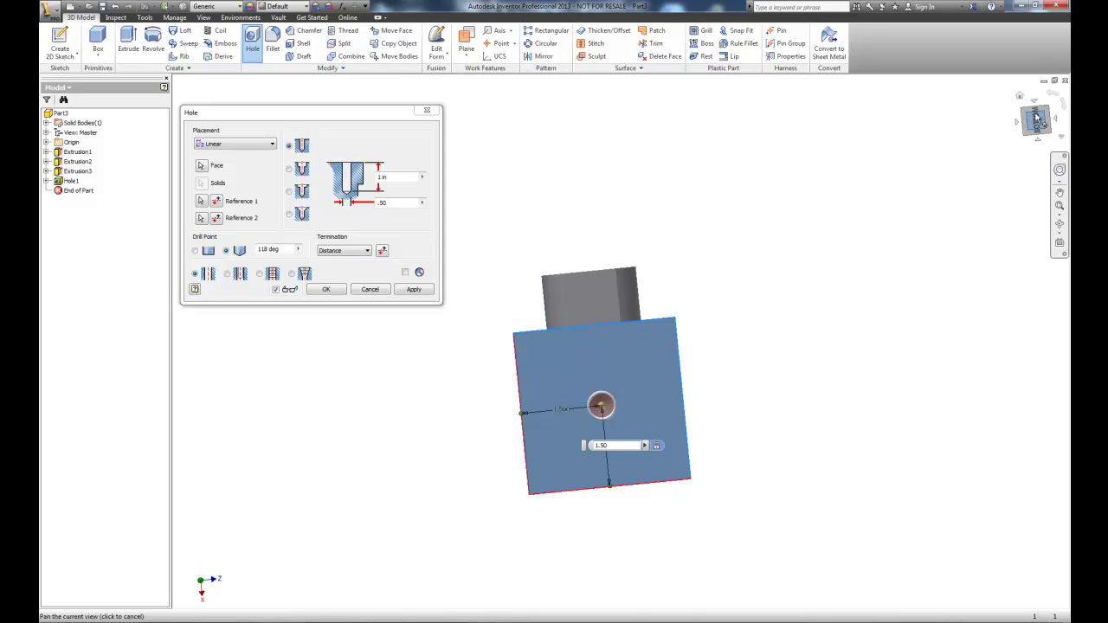
pyautogui.click(1019, 97)
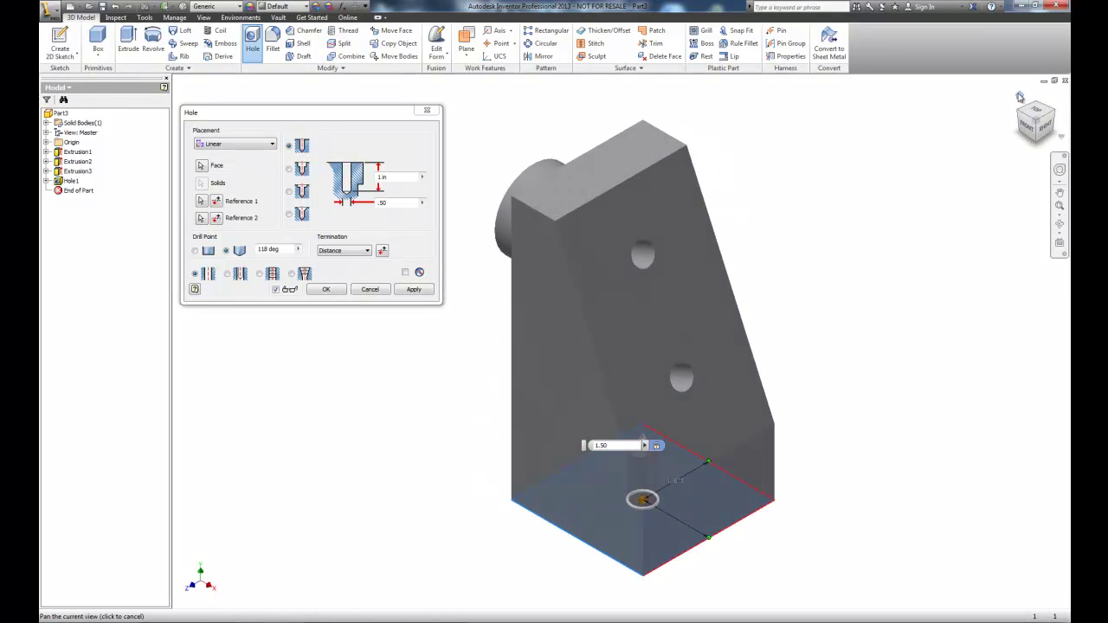
pyautogui.click(1027, 131)
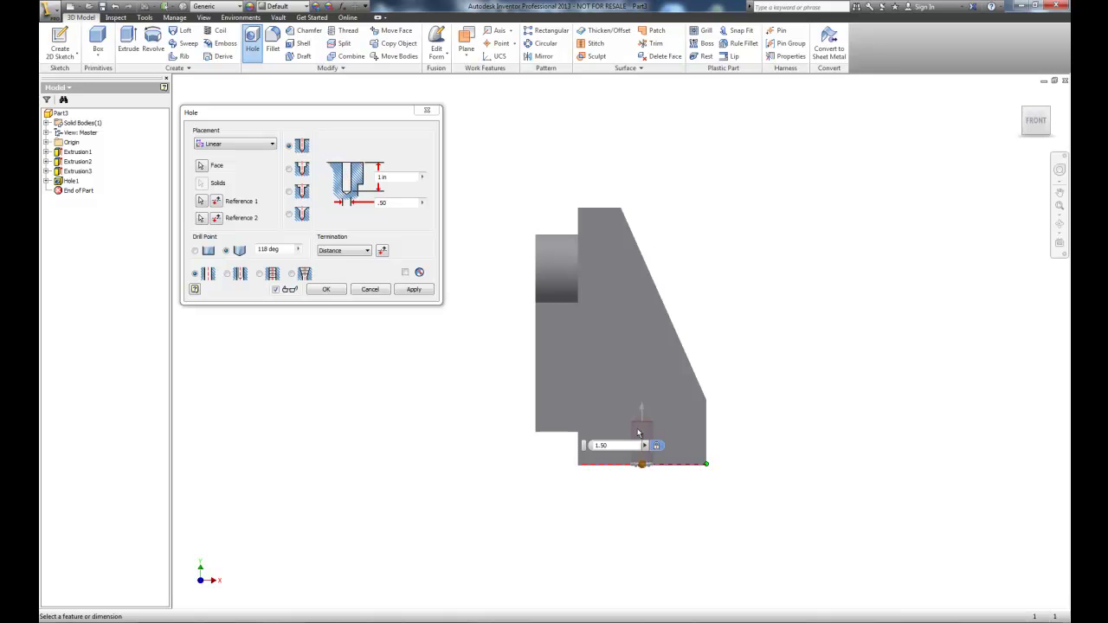
pyautogui.click(1025, 114)
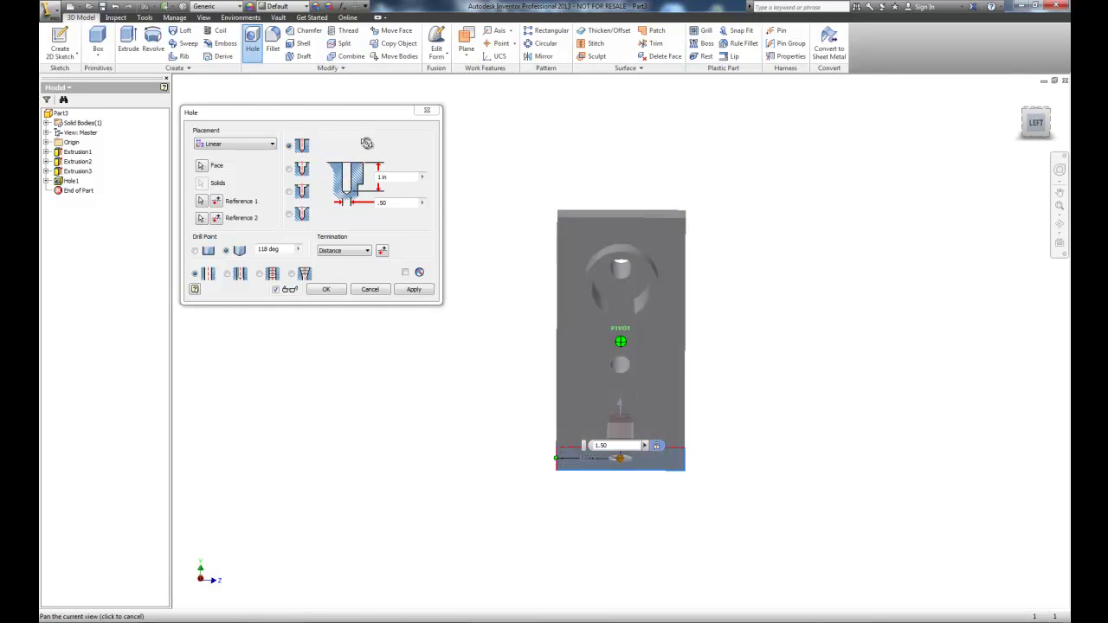
pyautogui.moveTo(364, 147); pyautogui.dragTo(955, 93)
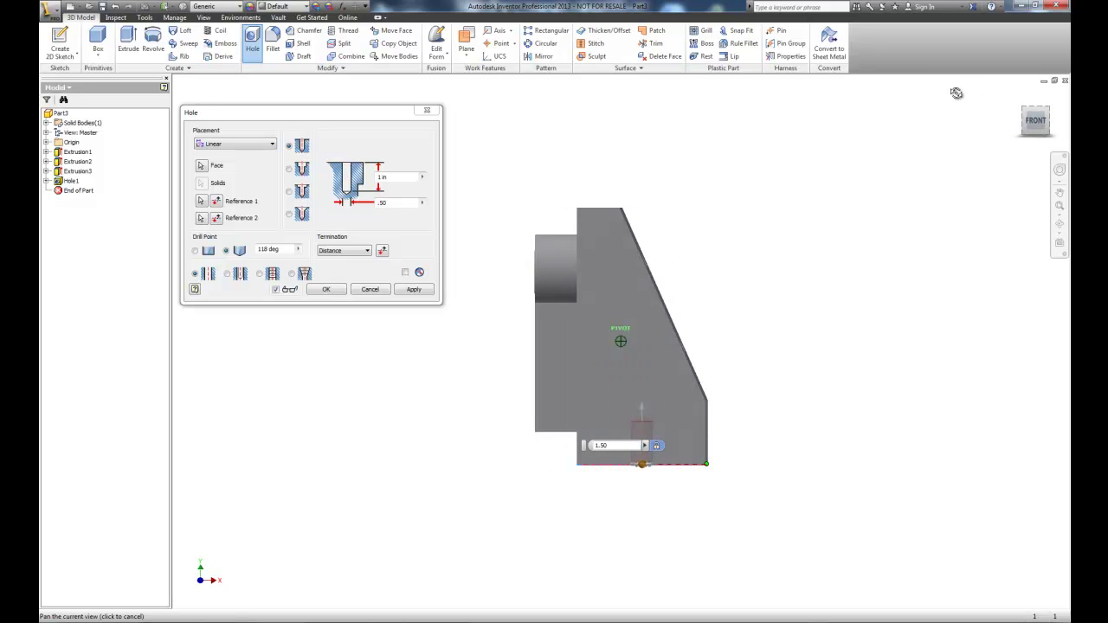
# Step: Set the bottom hole depth to 2.5 and orbit to confirm it reaches into the block
pyautogui.press('Escape')
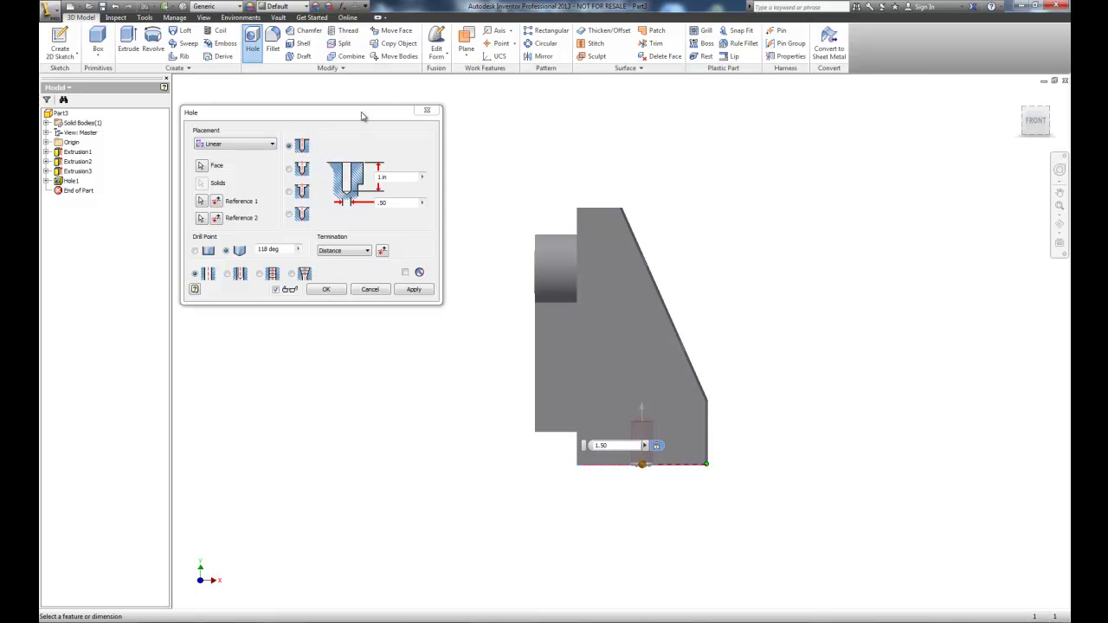
pyautogui.click(377, 178)
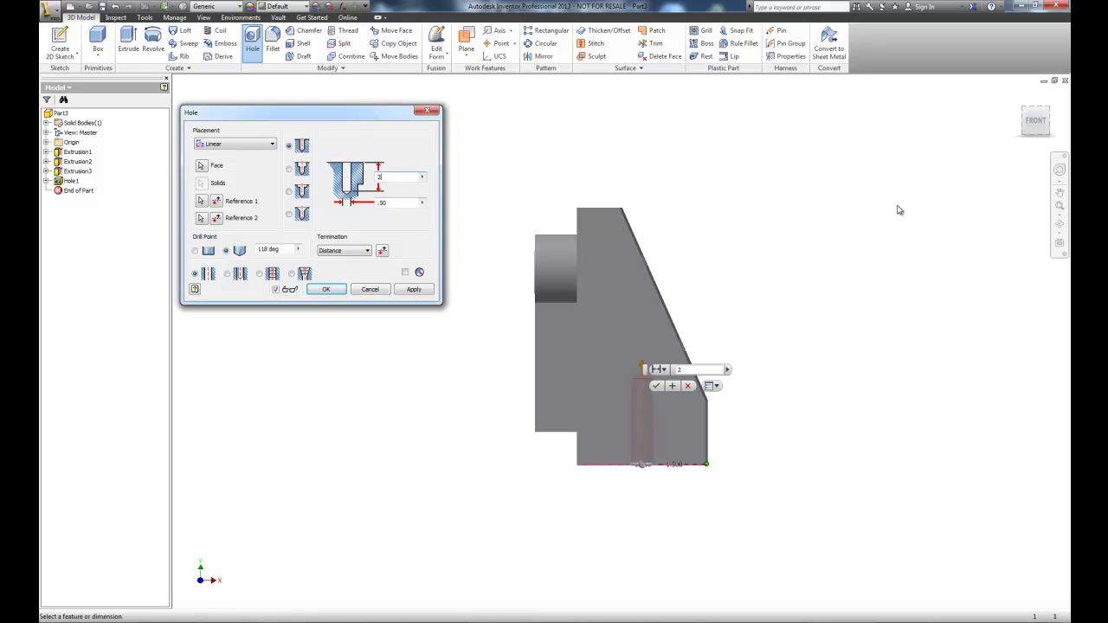
pyautogui.click(1024, 112)
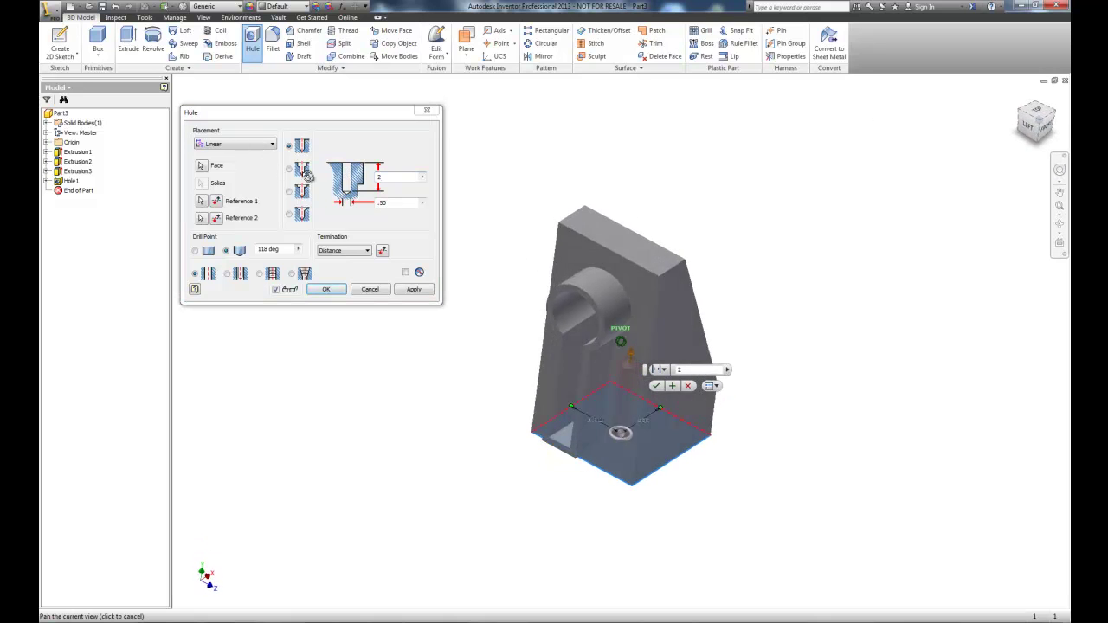
pyautogui.keyDown('shift'); pyautogui.moveTo(314, 172); pyautogui.dragTo(798, 405, button='middle'); pyautogui.keyUp('shift')
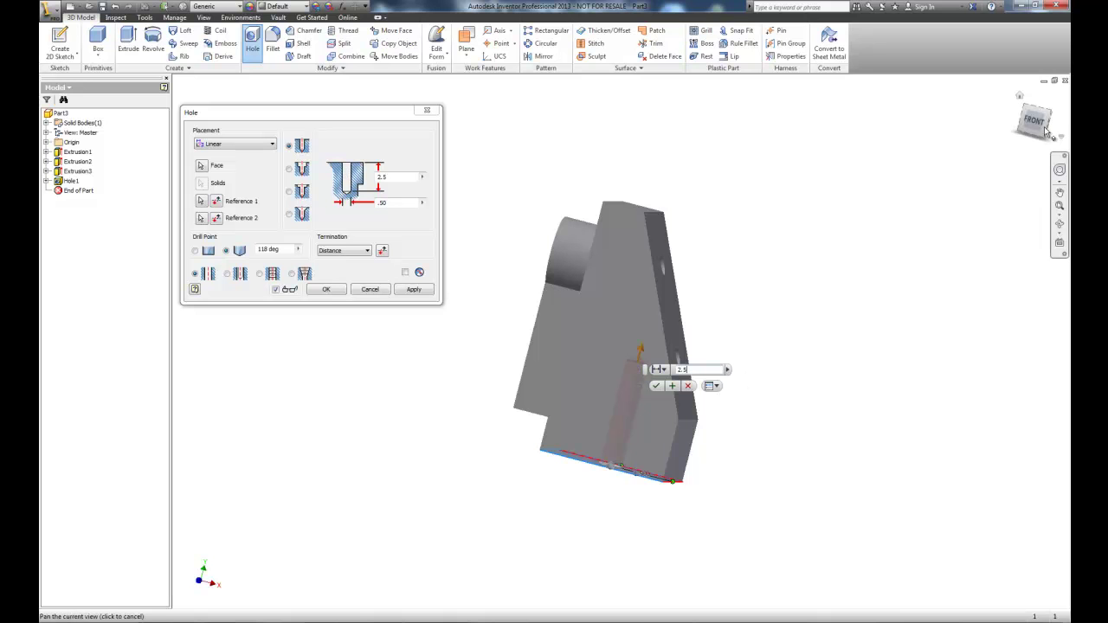
pyautogui.moveTo(742, 379)
pyautogui.keyDown('shift'); pyautogui.mouseDown(button='middle')
pyautogui.moveTo(231, 136)
pyautogui.moveTo(373, 147)
pyautogui.moveTo(388, 130)
pyautogui.moveTo(425, 127)
pyautogui.moveTo(676, 363)
pyautogui.mouseUp(button='middle'); pyautogui.keyUp('shift')
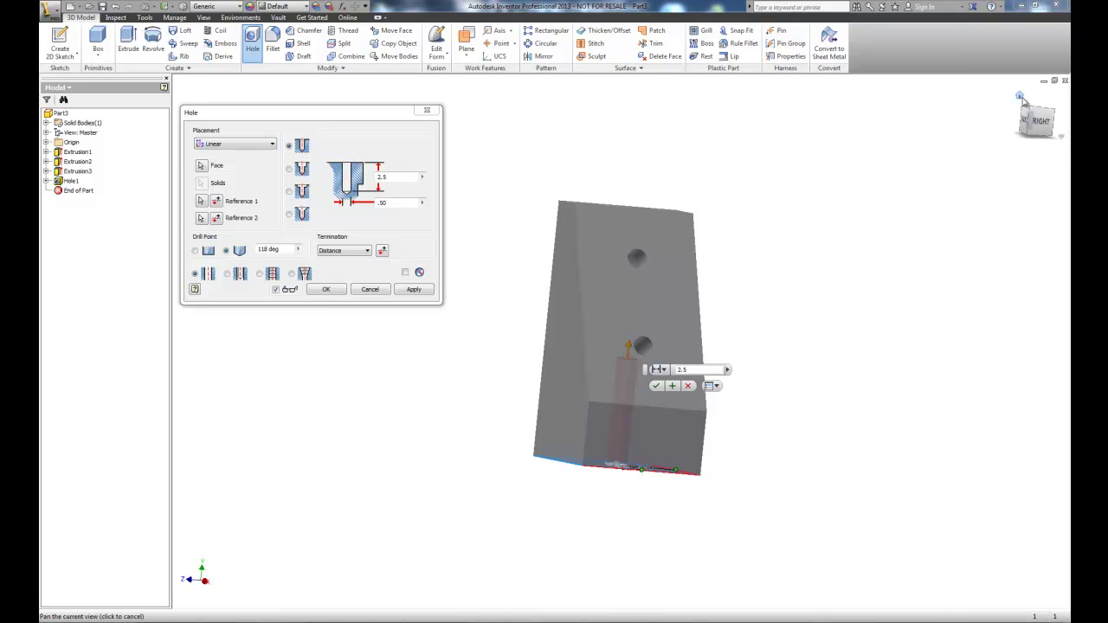
pyautogui.click(1034, 115)
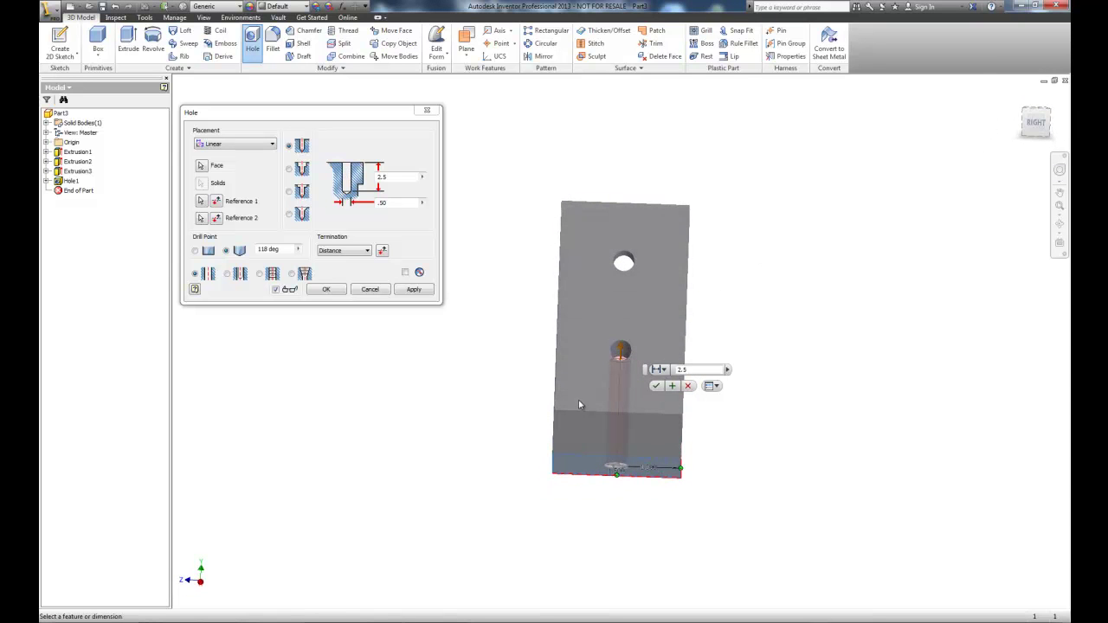
pyautogui.click(326, 290)
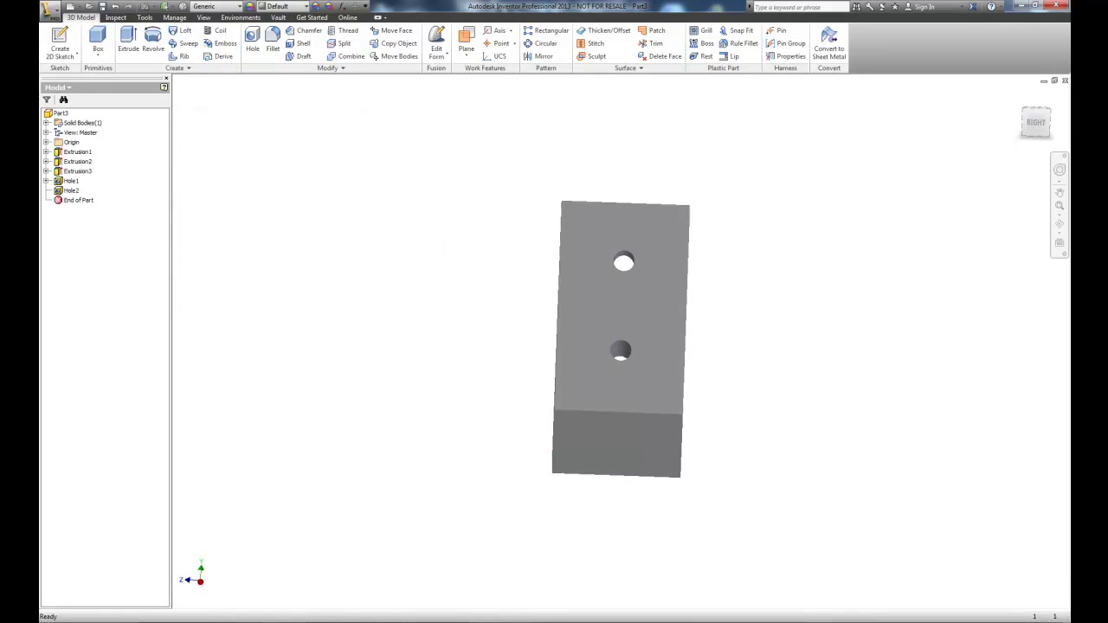
pyautogui.moveTo(1026, 115)
pyautogui.mouseDown()
pyautogui.moveTo(1064, 481)
pyautogui.moveTo(193, 475)
pyautogui.moveTo(287, 490)
pyautogui.moveTo(277, 514)
pyautogui.moveTo(1032, 608)
pyautogui.moveTo(960, 118)
pyautogui.moveTo(1024, 173)
pyautogui.moveTo(191, 195)
pyautogui.mouseUp()
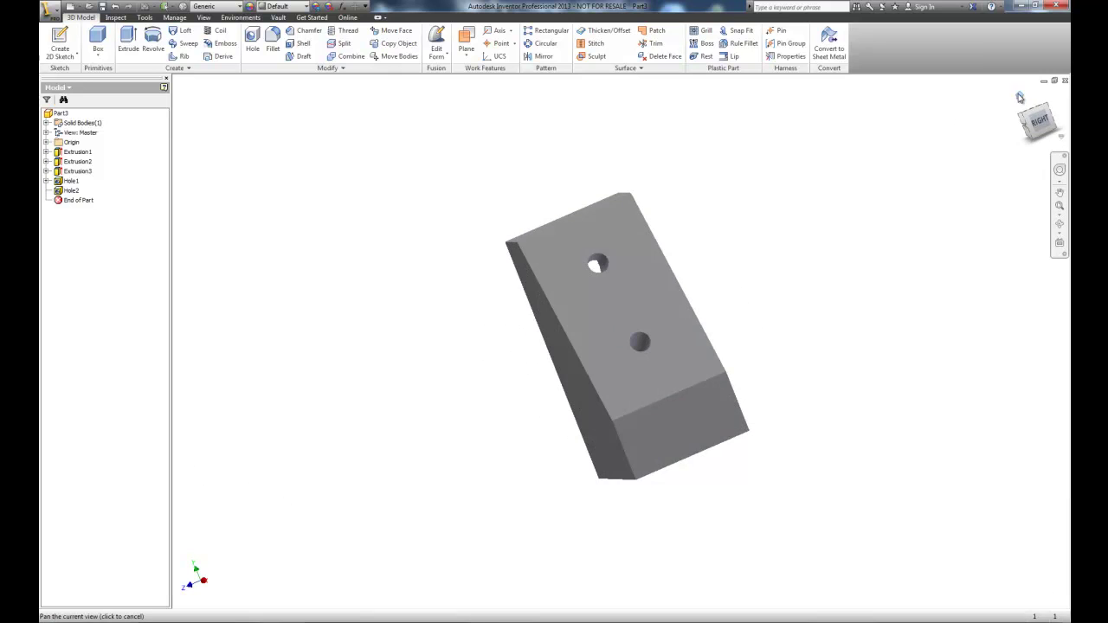
pyautogui.click(1020, 95)
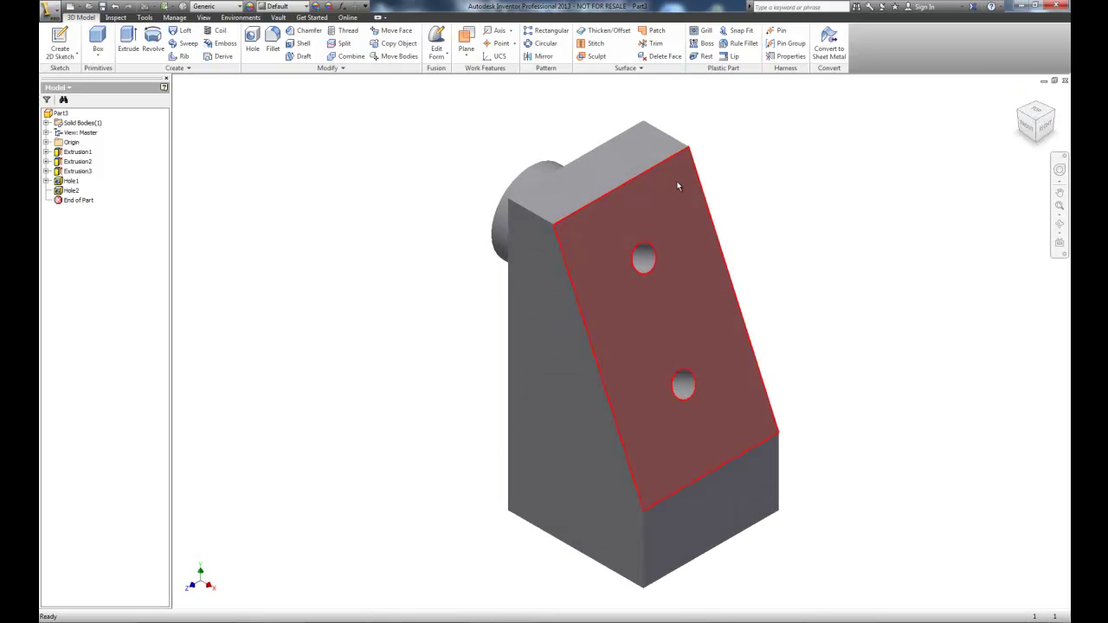